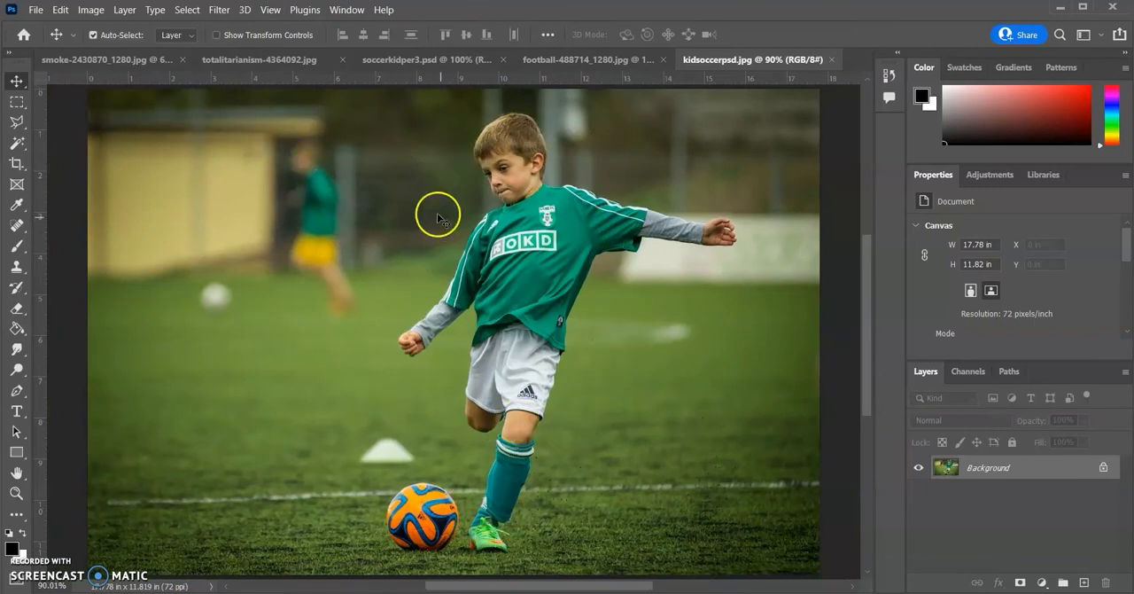
# Start a Pen tool path at the boy's lowered fist and trace up his arm, shoulder and face to the top of his head
pyautogui.click(17, 392)
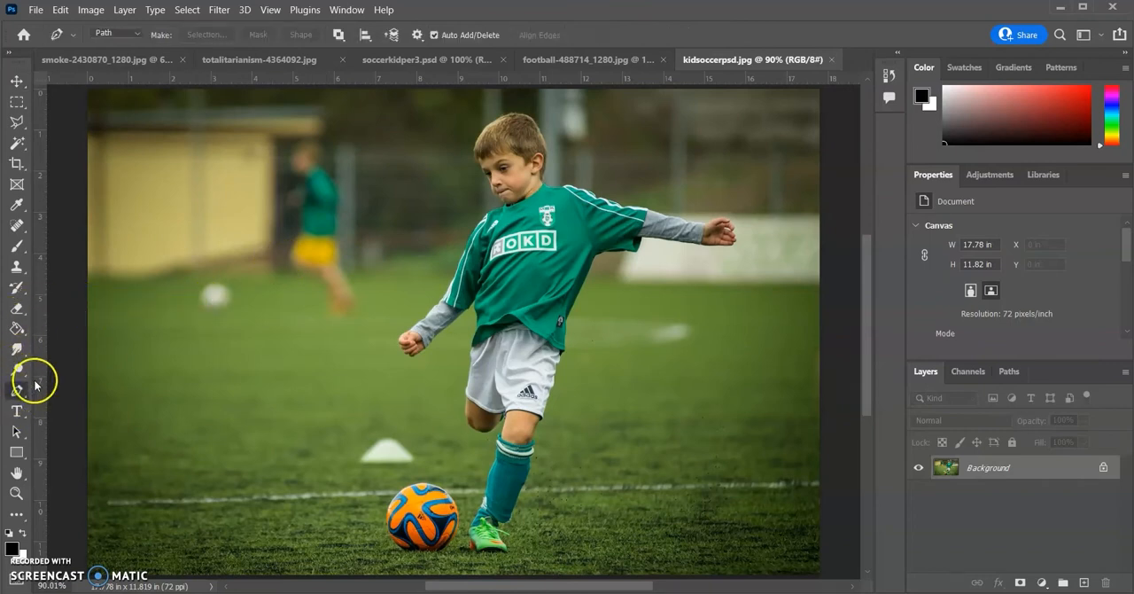
pyautogui.click(396, 349)
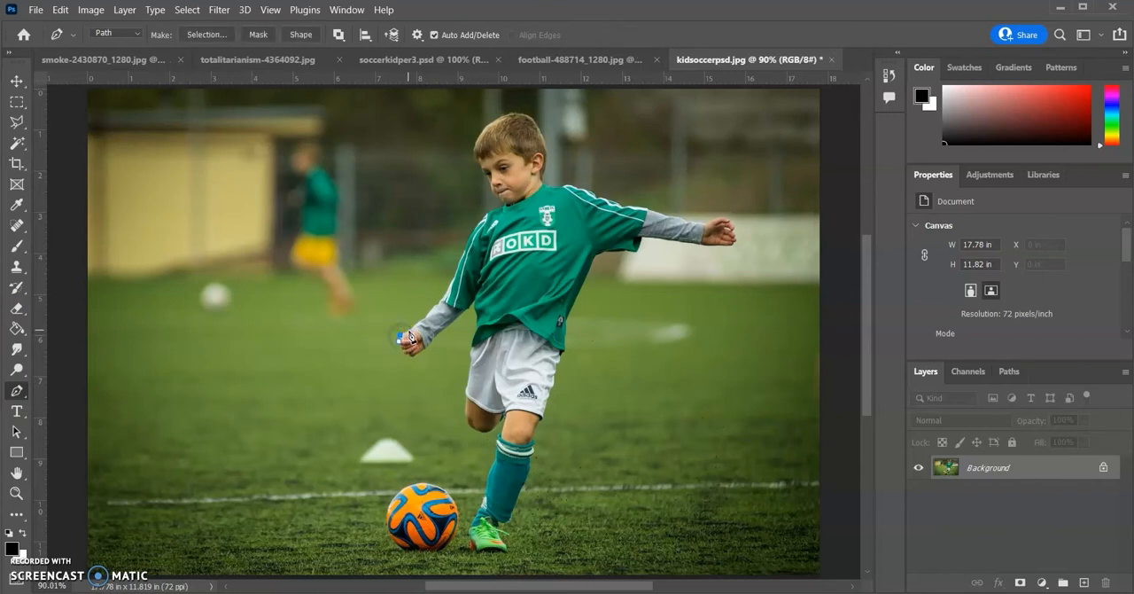
pyautogui.click(424, 318)
pyautogui.click(432, 311)
pyautogui.click(439, 304)
pyautogui.click(467, 247)
pyautogui.click(490, 207)
pyautogui.click(497, 121)
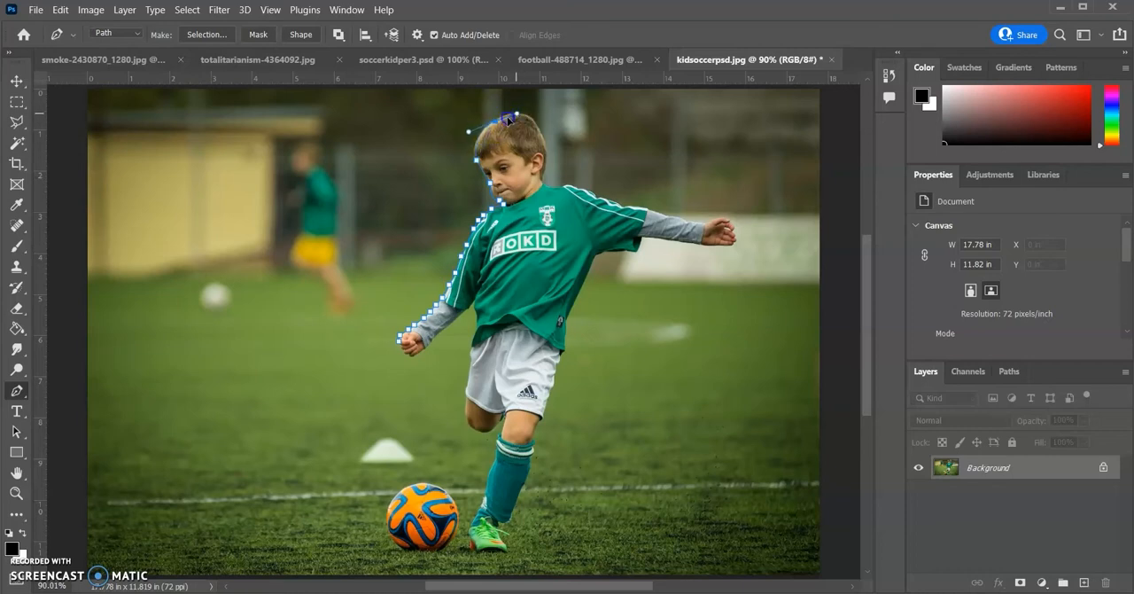
# Continue the path around the back of the boy's head and neck and along the upper edge of his outstretched arm to the wrist
pyautogui.moveTo(525, 114); pyautogui.dragTo(541, 129)
pyautogui.click(551, 167)
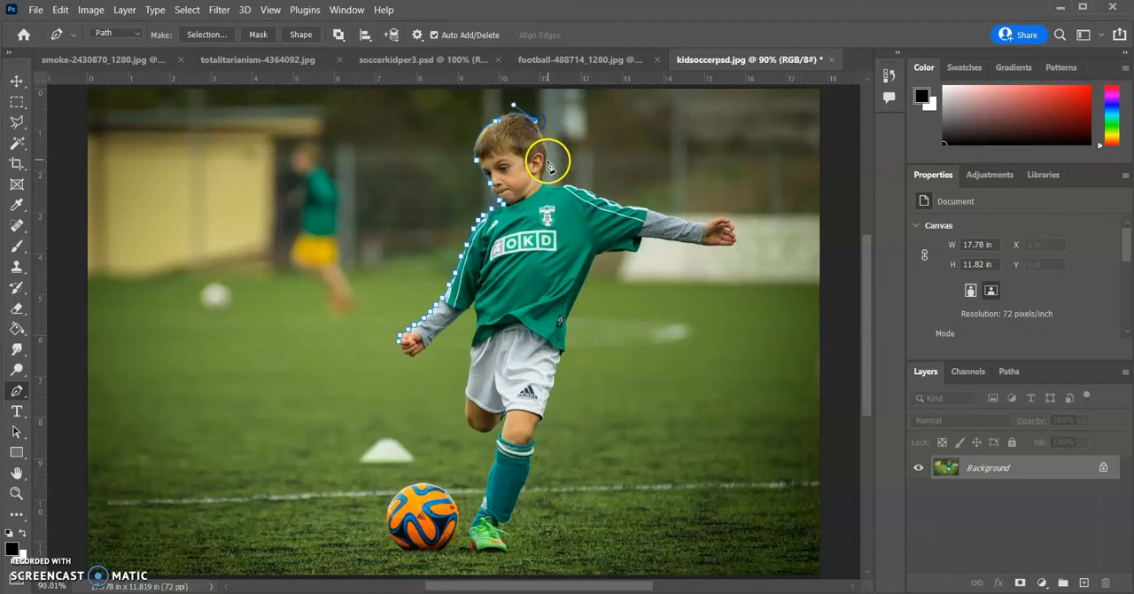
pyautogui.click(533, 184)
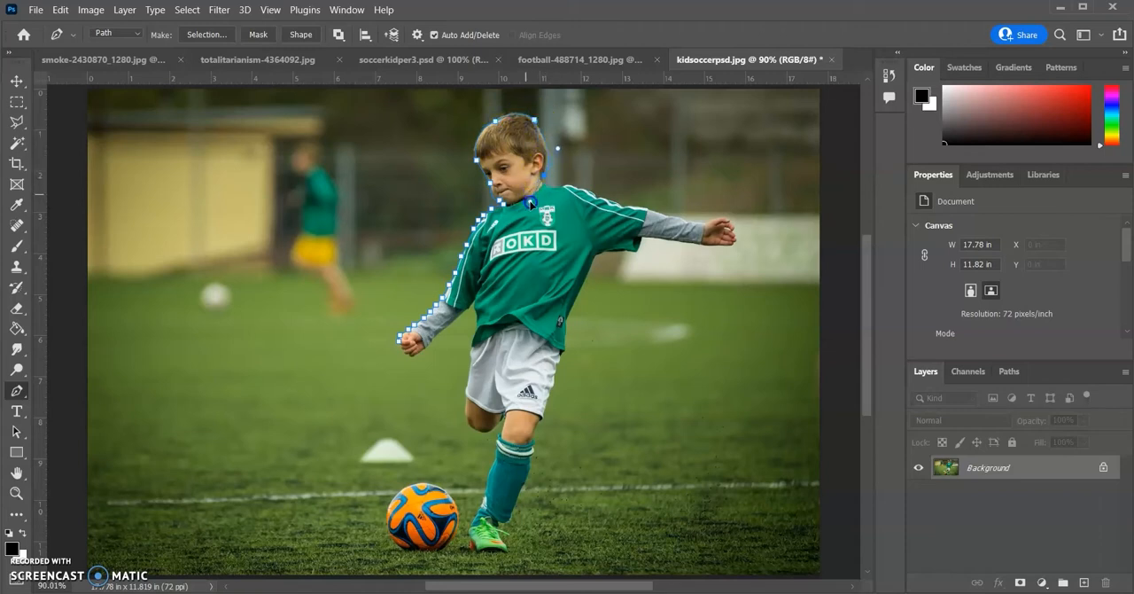
pyautogui.click(544, 186)
pyautogui.click(568, 184)
pyautogui.click(693, 220)
pyautogui.click(705, 222)
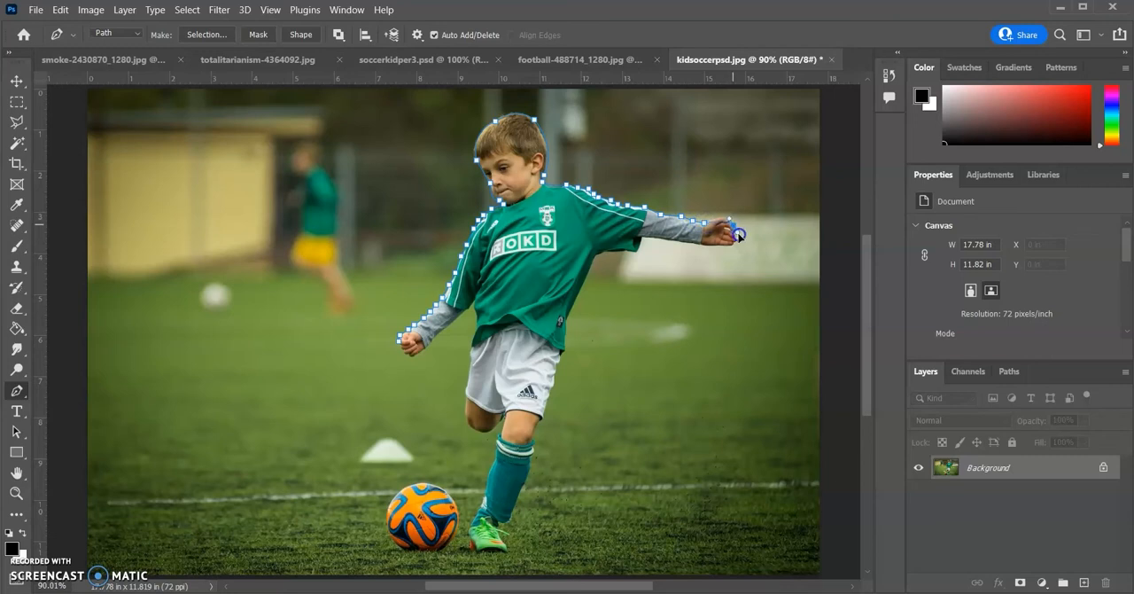
# Trace the path around the outstretched fist and back along the underside of the sleeve to the armpit
pyautogui.click(734, 225)
pyautogui.click(735, 242)
pyautogui.click(677, 236)
pyautogui.click(648, 240)
pyautogui.click(612, 253)
pyautogui.click(599, 253)
# Extend the path down the side of the boy's shirt and shorts and along the outer edge of his standing leg
pyautogui.click(568, 336)
pyautogui.click(559, 365)
pyautogui.click(557, 374)
pyautogui.click(552, 384)
pyautogui.click(547, 406)
pyautogui.click(544, 414)
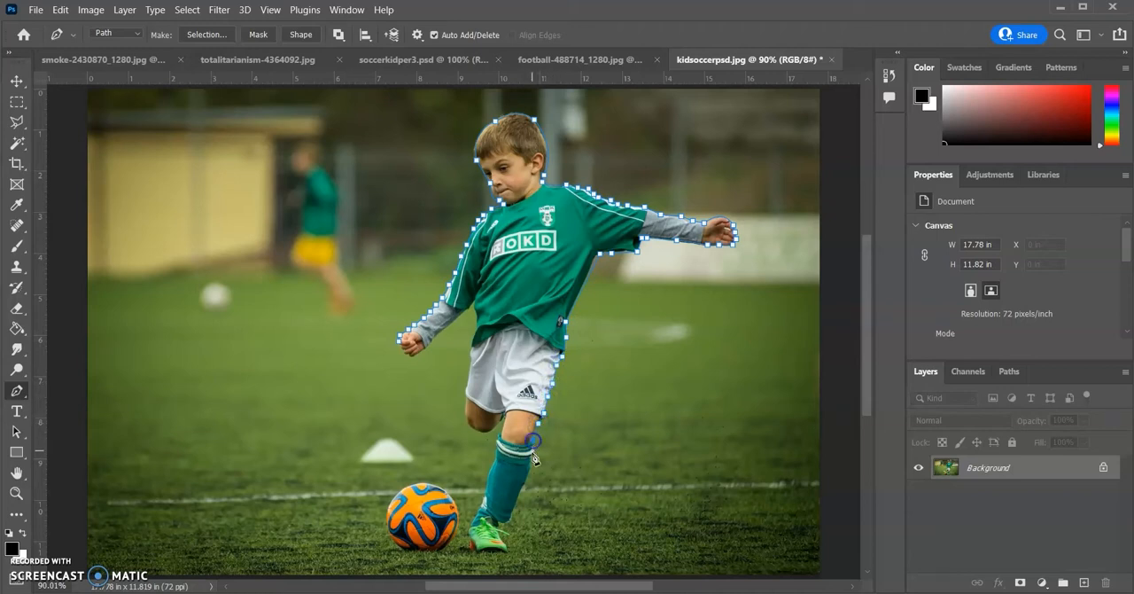
pyautogui.click(536, 452)
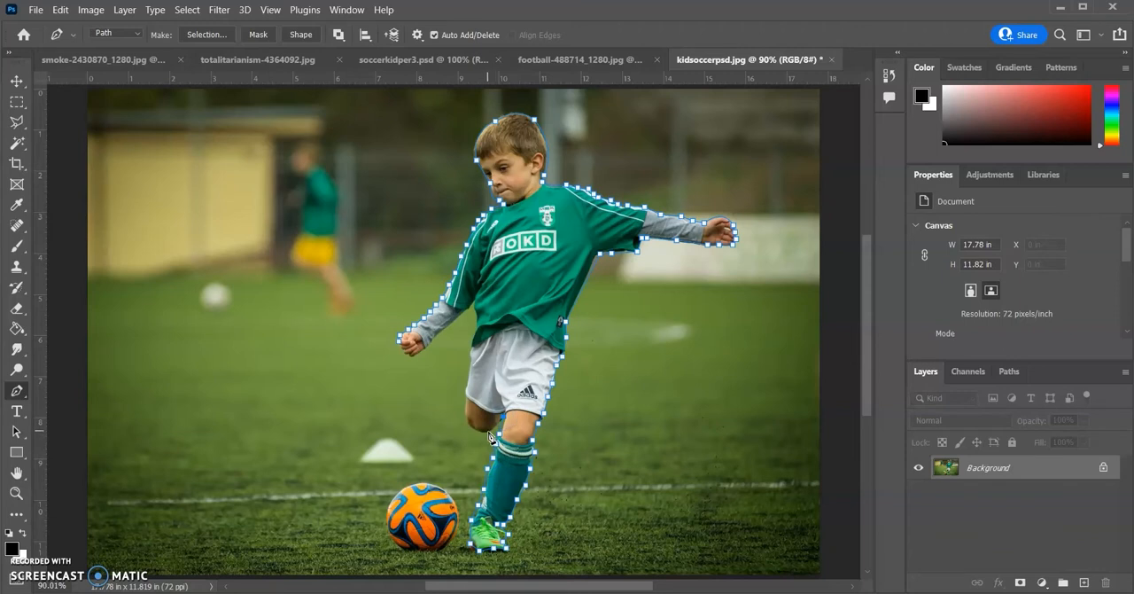
# Trace the bent leg, shorts, torso and underside of the lowered arm, closing the path at the starting fist
pyautogui.moveTo(464, 404); pyautogui.dragTo(466, 388)
pyautogui.click(474, 329)
pyautogui.moveTo(436, 339); pyautogui.dragTo(426, 349)
pyautogui.click(404, 347)
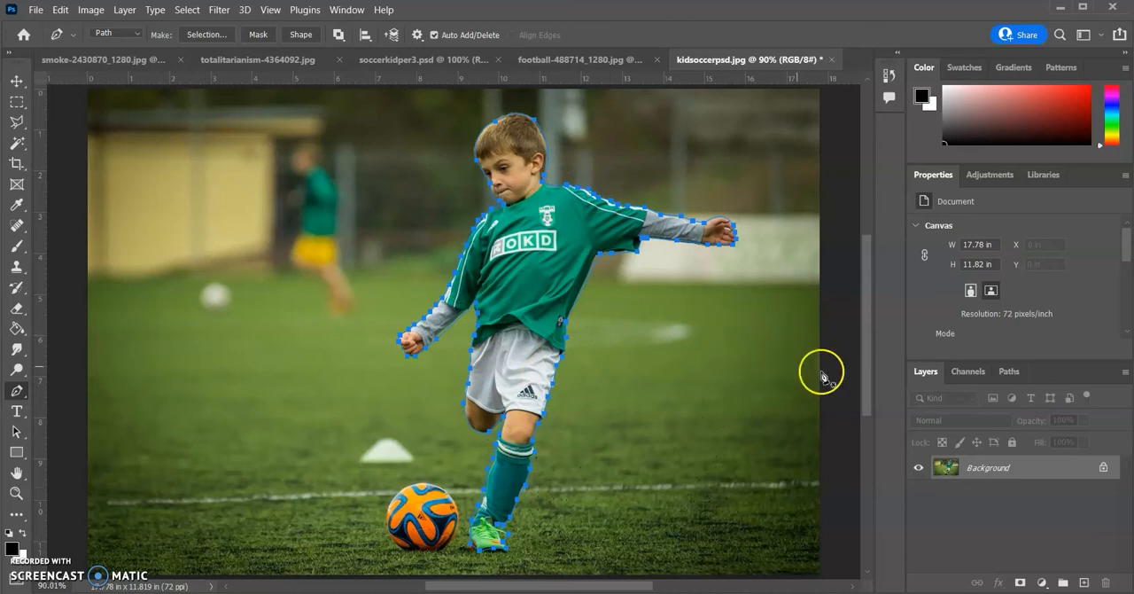
# Load the work path around the boy as a selection and copy the selected figure
pyautogui.click(1008, 374)
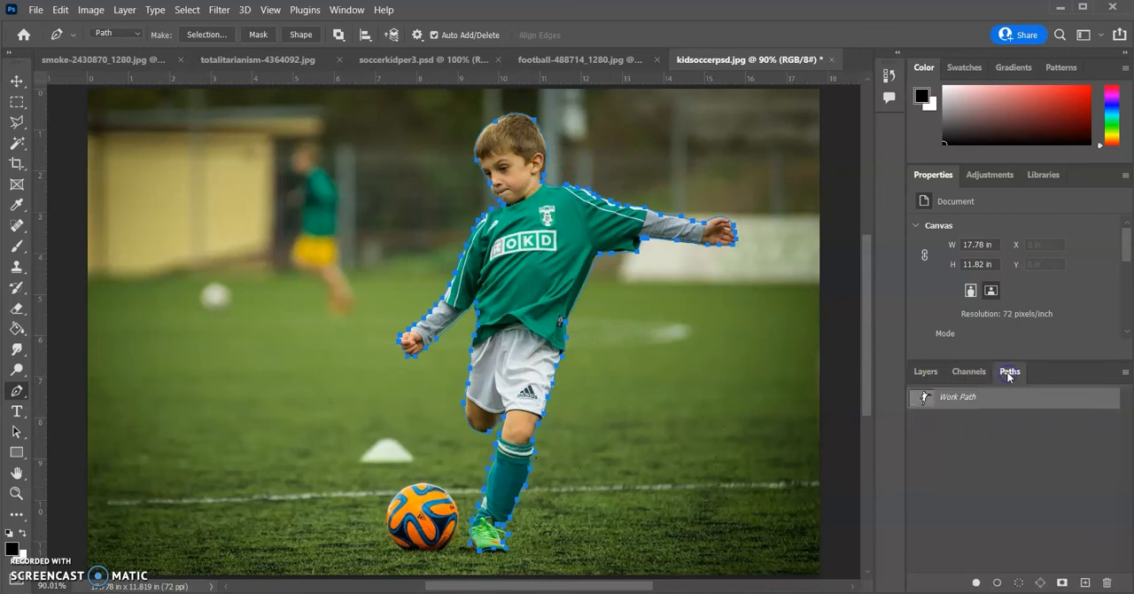
pyautogui.click(1018, 584)
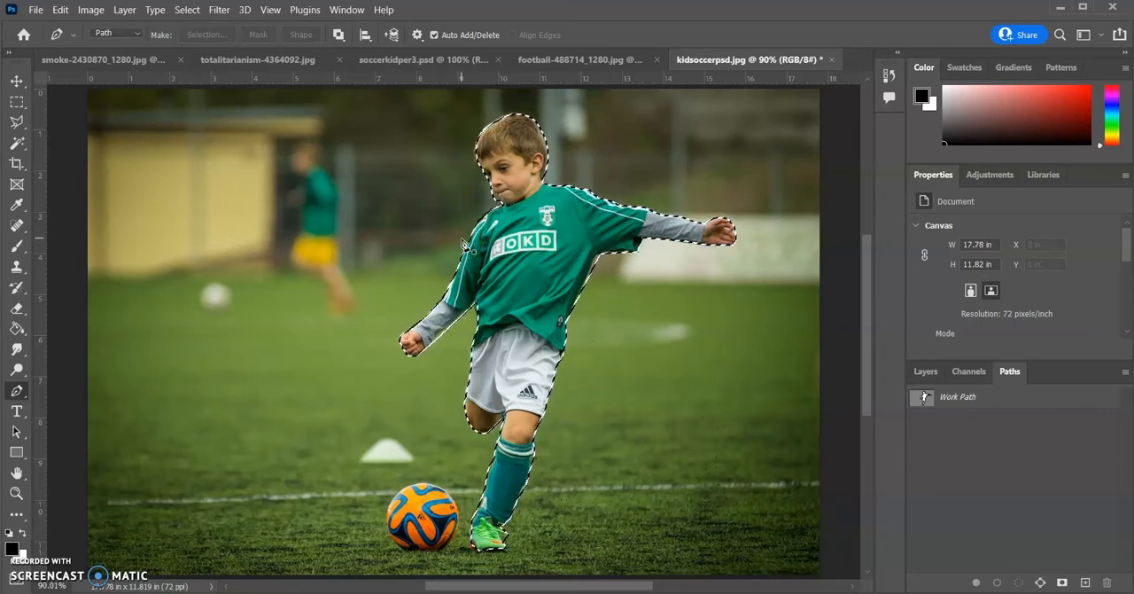
pyautogui.click(62, 11)
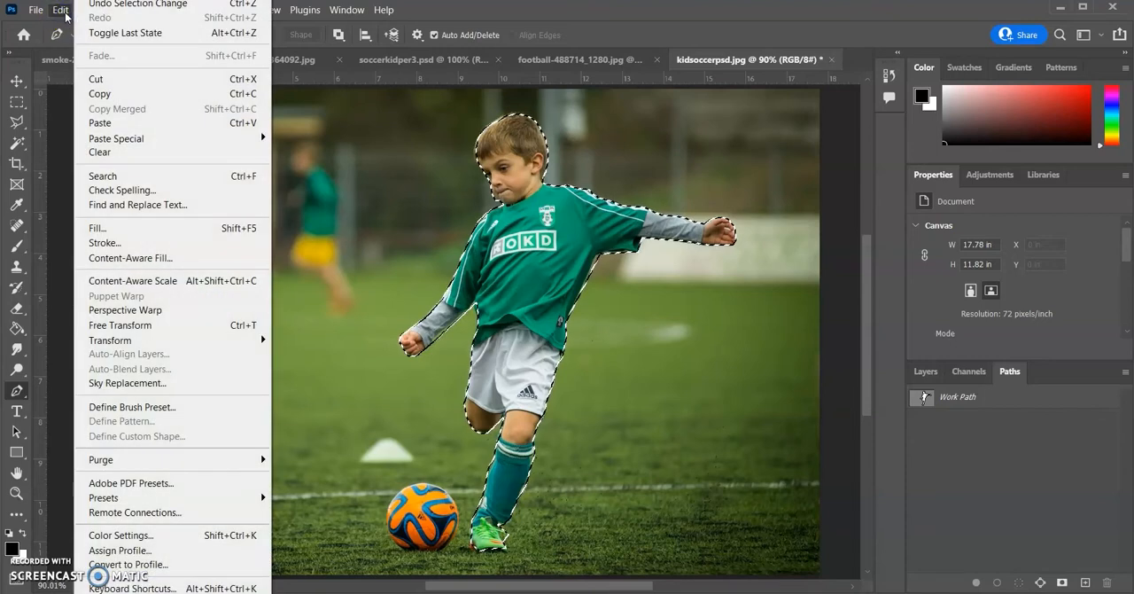
pyautogui.click(109, 95)
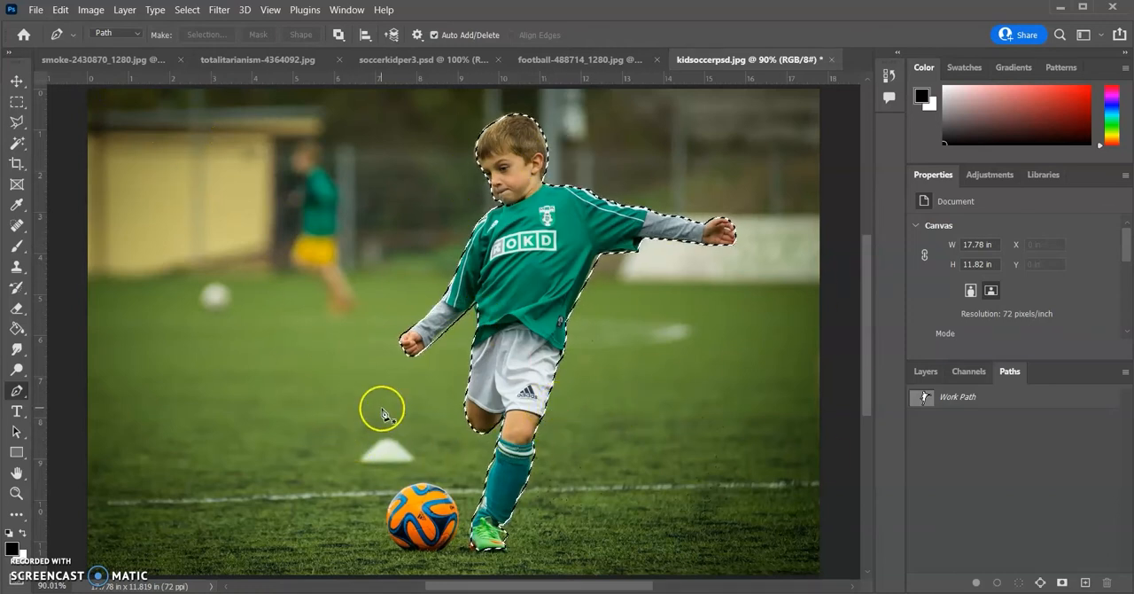
# Convert the soccer photo to Grayscale mode
pyautogui.click(61, 10)
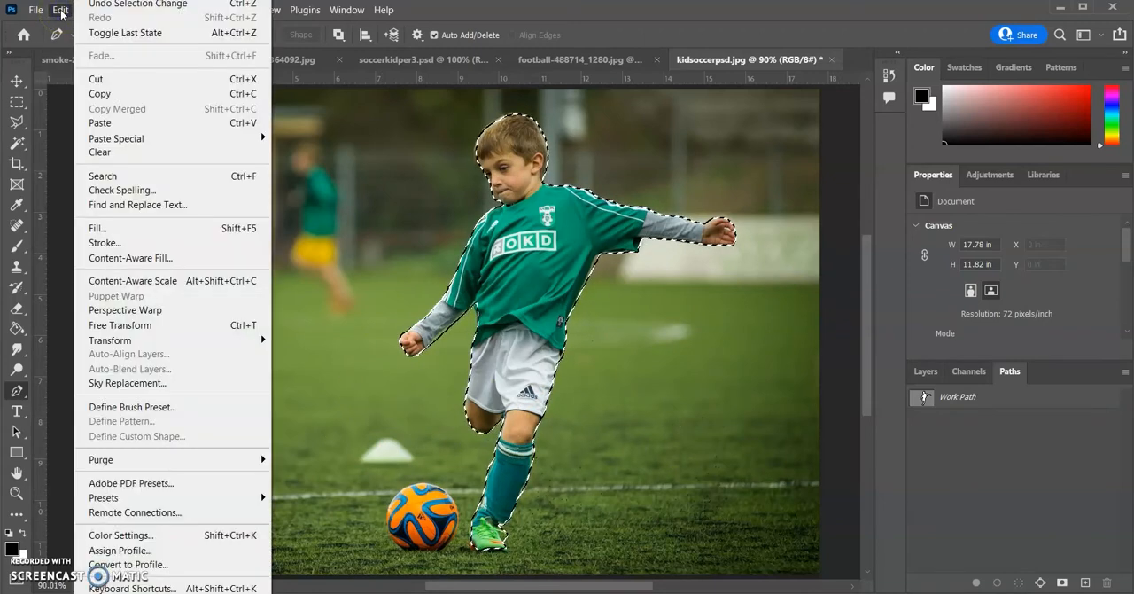
pyautogui.moveTo(204, 347)
pyautogui.moveTo(347, 11)
pyautogui.moveTo(91, 11)
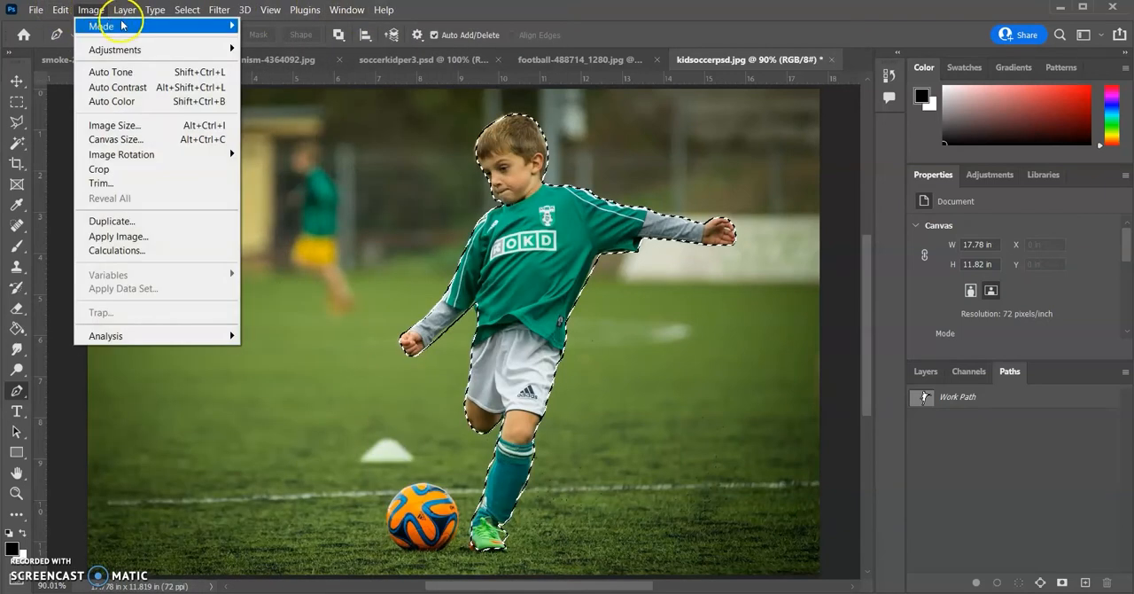
pyautogui.moveTo(184, 26)
pyautogui.click(271, 40)
pyautogui.click(526, 294)
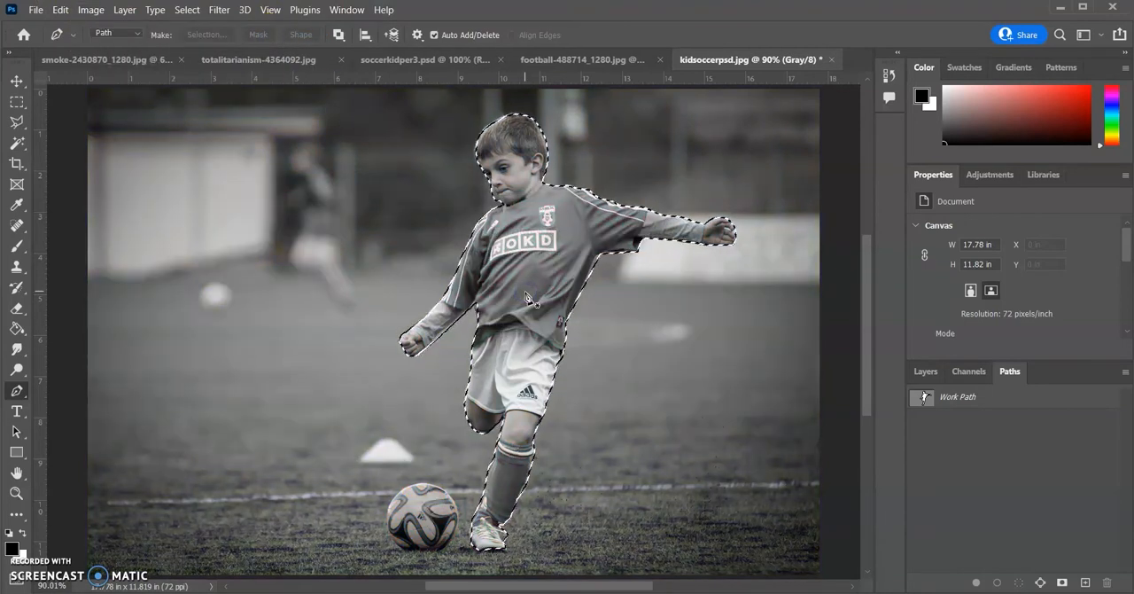
# Change the grey photo to RGB Color mode and paste the copied color figure of the boy onto it
pyautogui.click(90, 10)
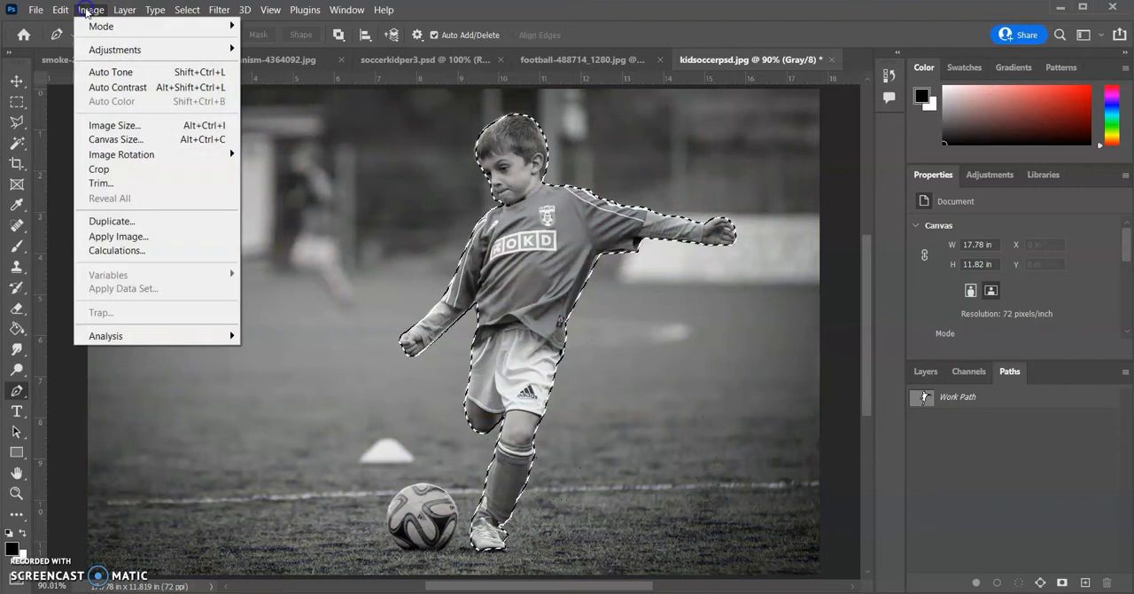
pyautogui.moveTo(100, 26)
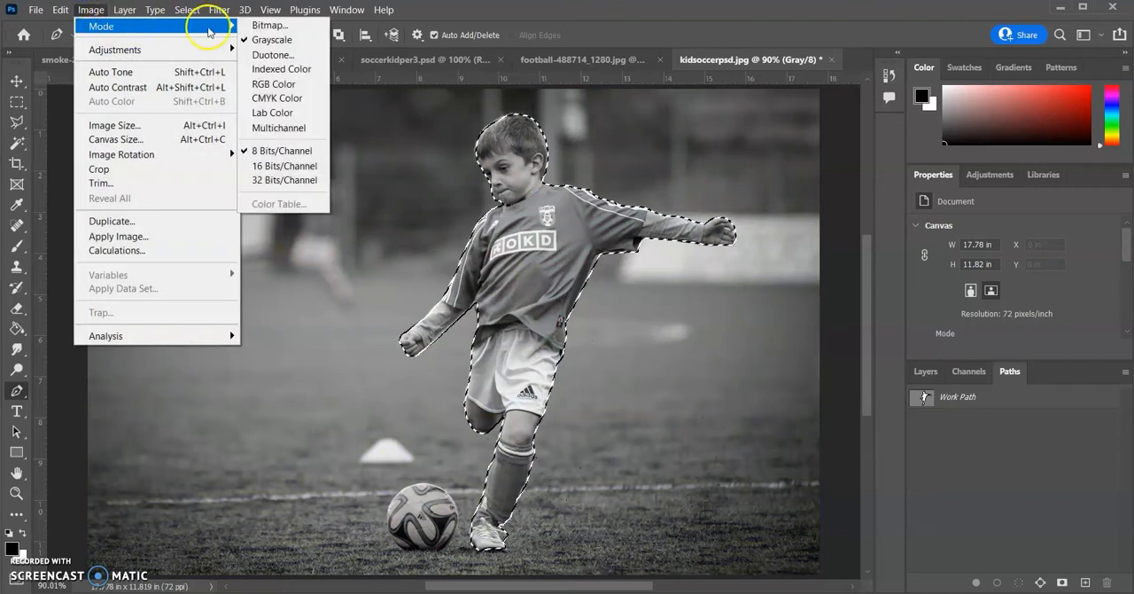
pyautogui.click(294, 84)
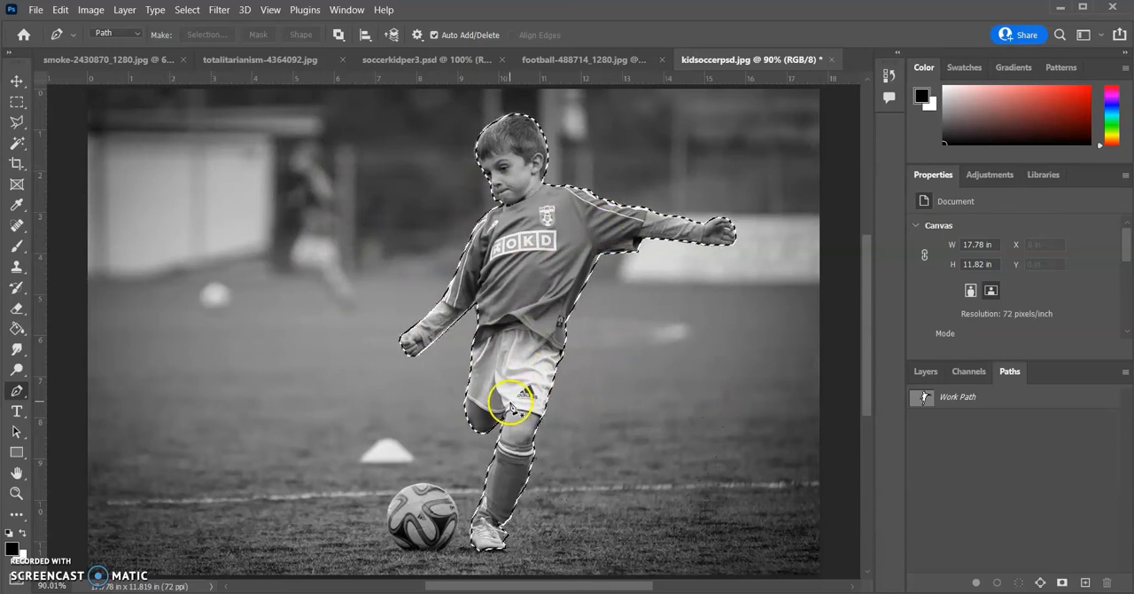
pyautogui.click(61, 10)
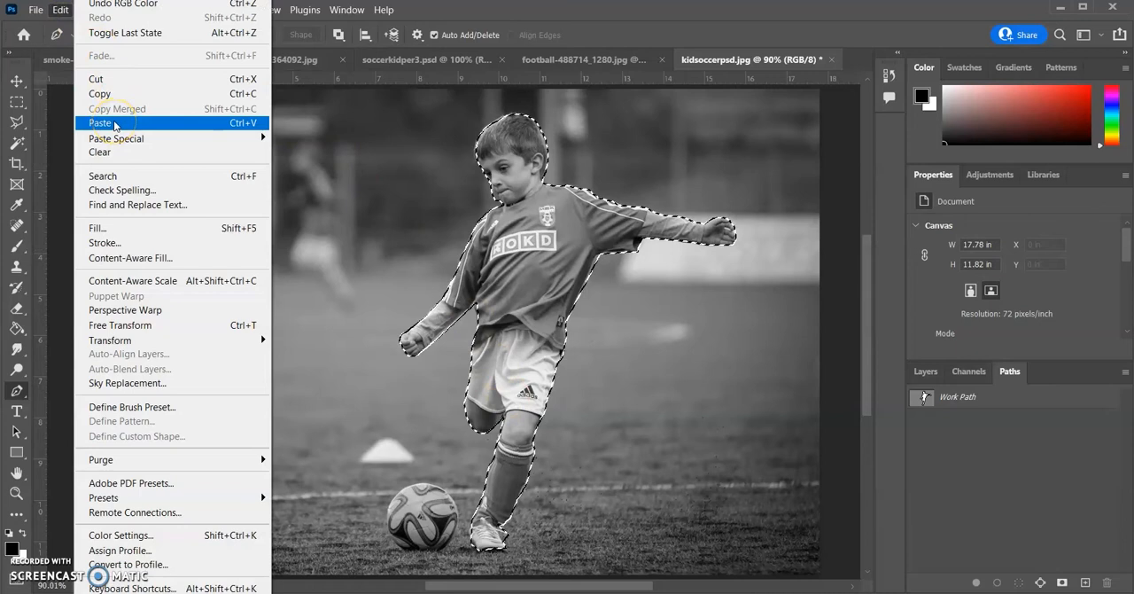
pyautogui.click(114, 125)
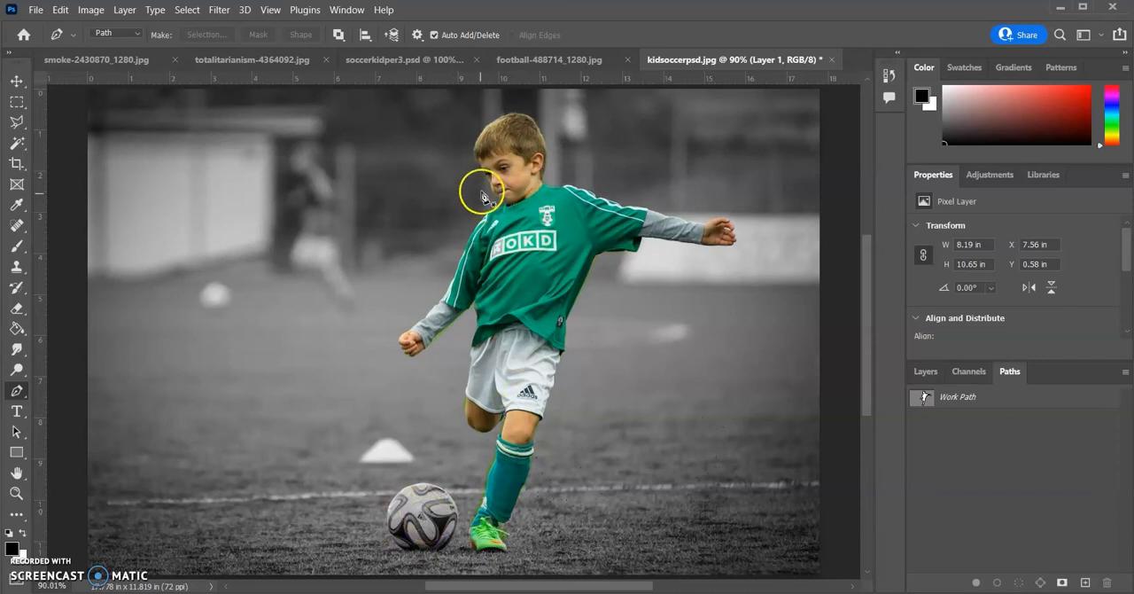
# Switch to football-488714_1280.jpg, deselect the ball and delete the existing work path
pyautogui.click(530, 60)
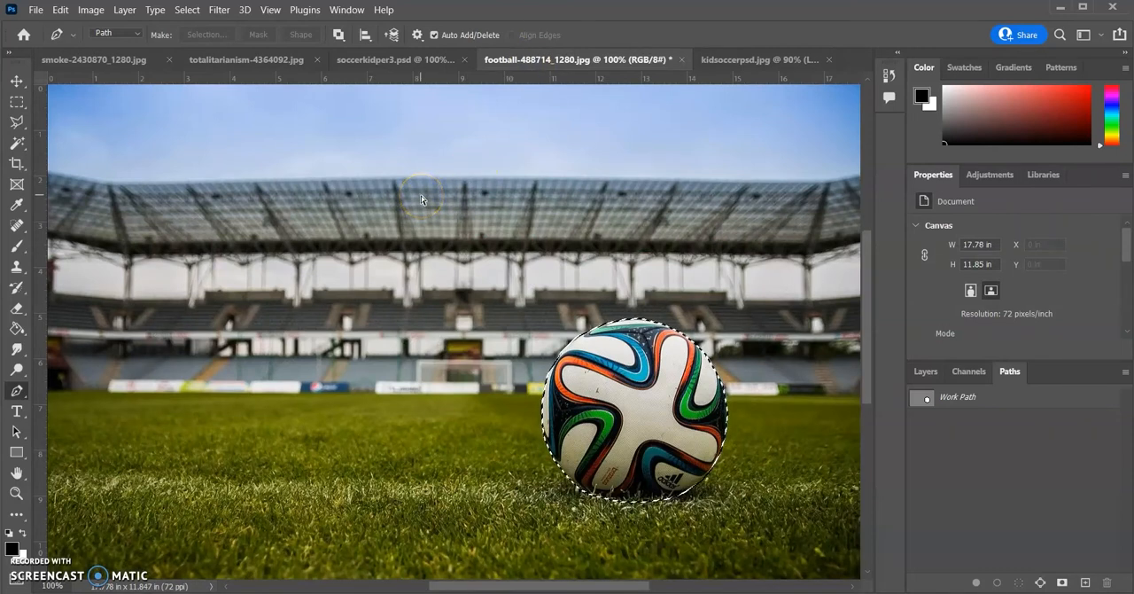
pyautogui.hotkey('ctrl', 'd')
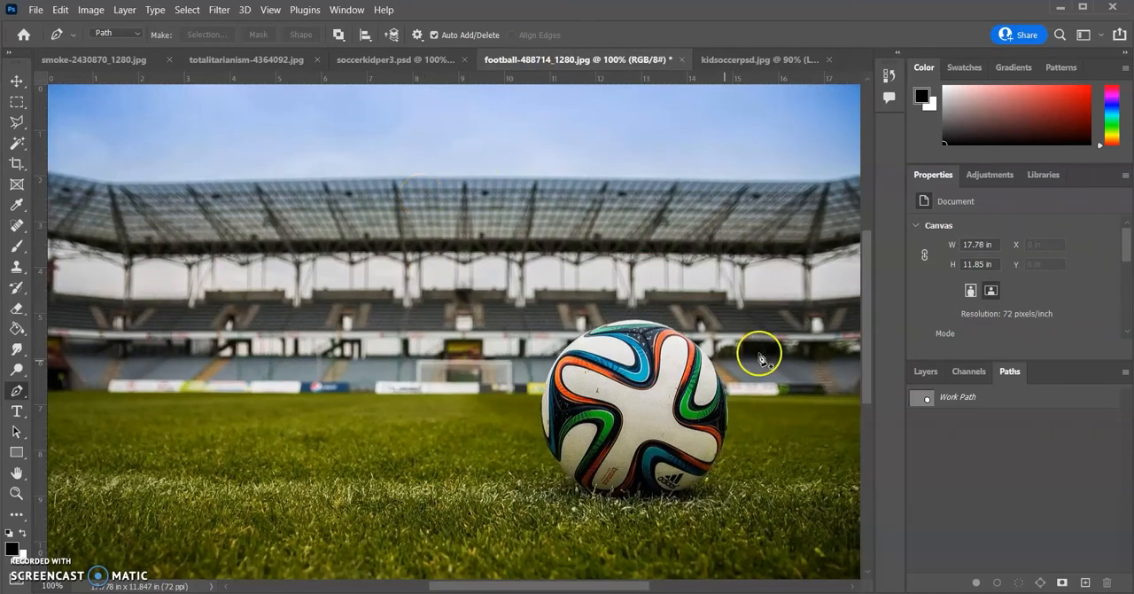
pyautogui.moveTo(960, 399); pyautogui.dragTo(1107, 583)
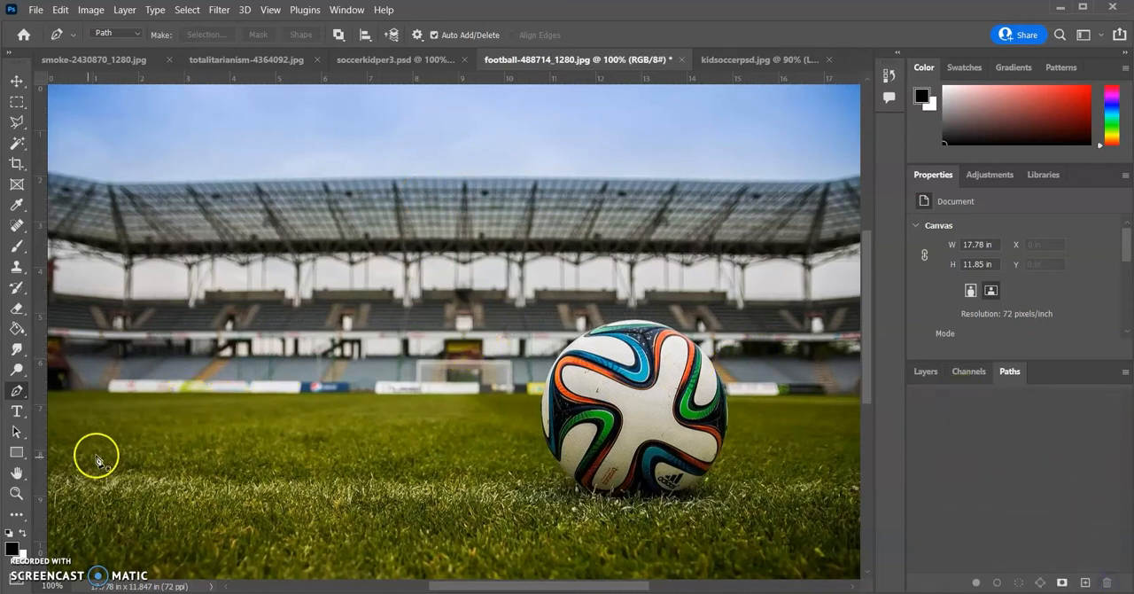
# Draw a closed curved Pen tool path around the soccer ball with anchors at its left, top, right and bottom edges
pyautogui.click(540, 419)
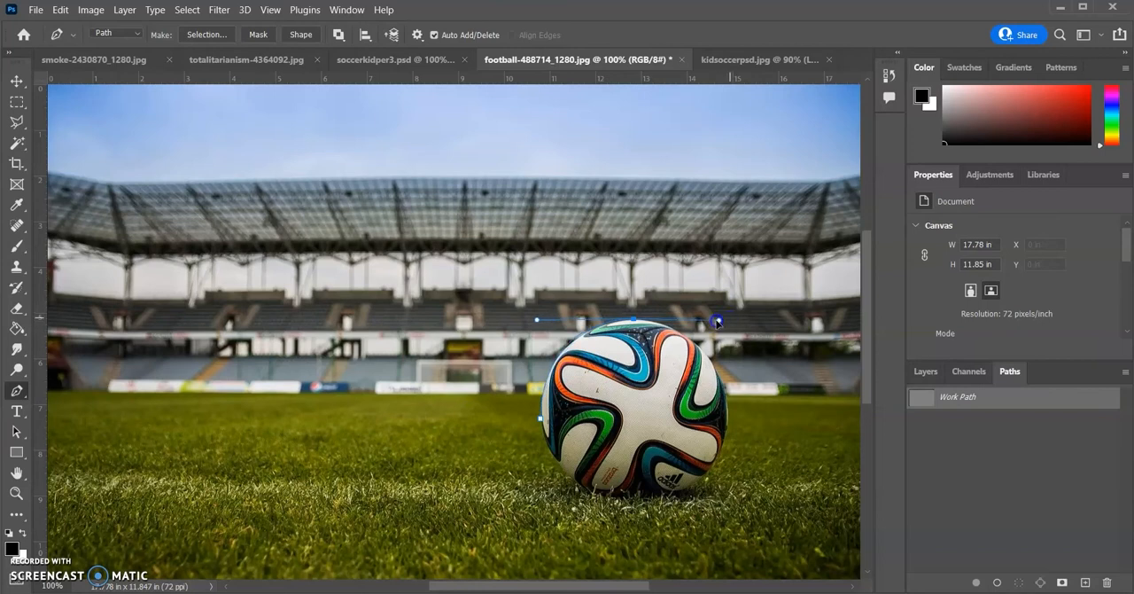
pyautogui.moveTo(717, 411); pyautogui.dragTo(722, 515)
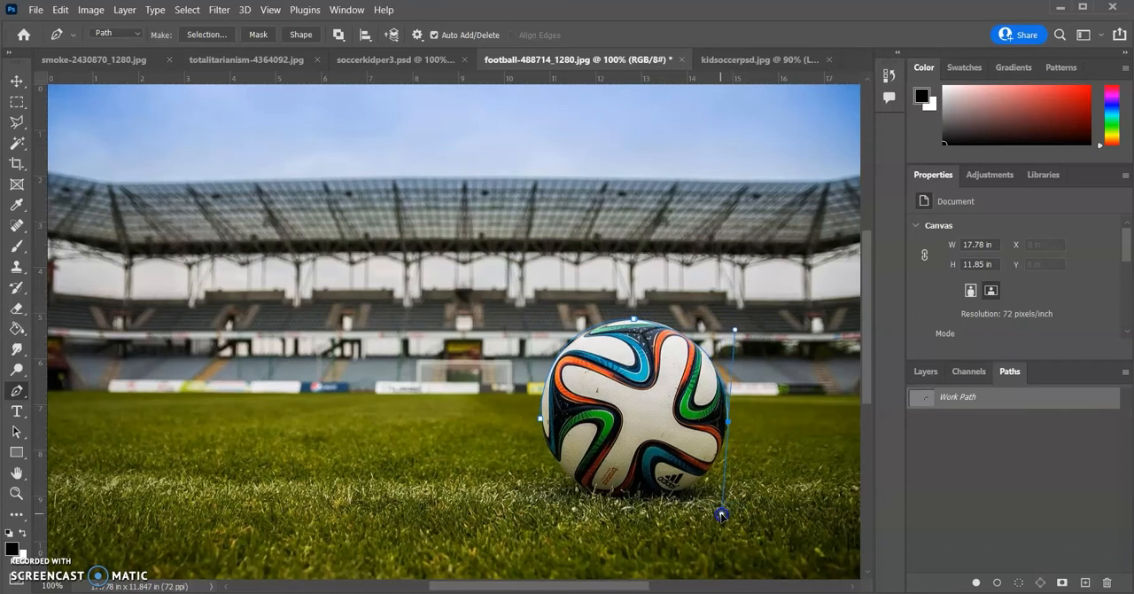
pyautogui.click(644, 501)
pyautogui.moveTo(643, 504); pyautogui.dragTo(563, 501)
pyautogui.click(539, 416)
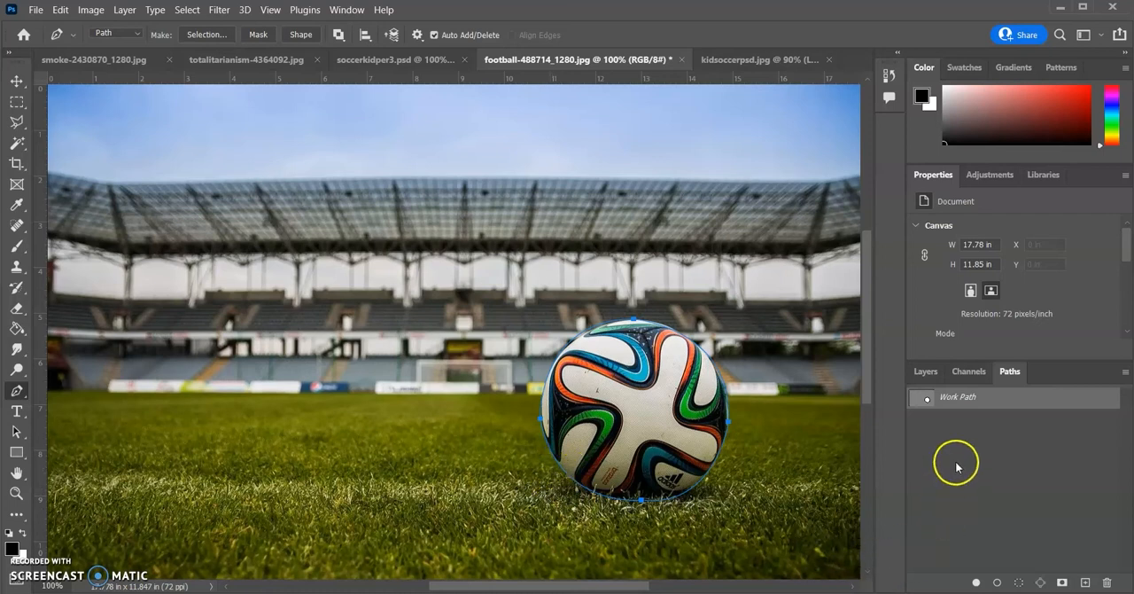
# Load the ball's work path as a selection and copy the selected ball
pyautogui.click(1019, 583)
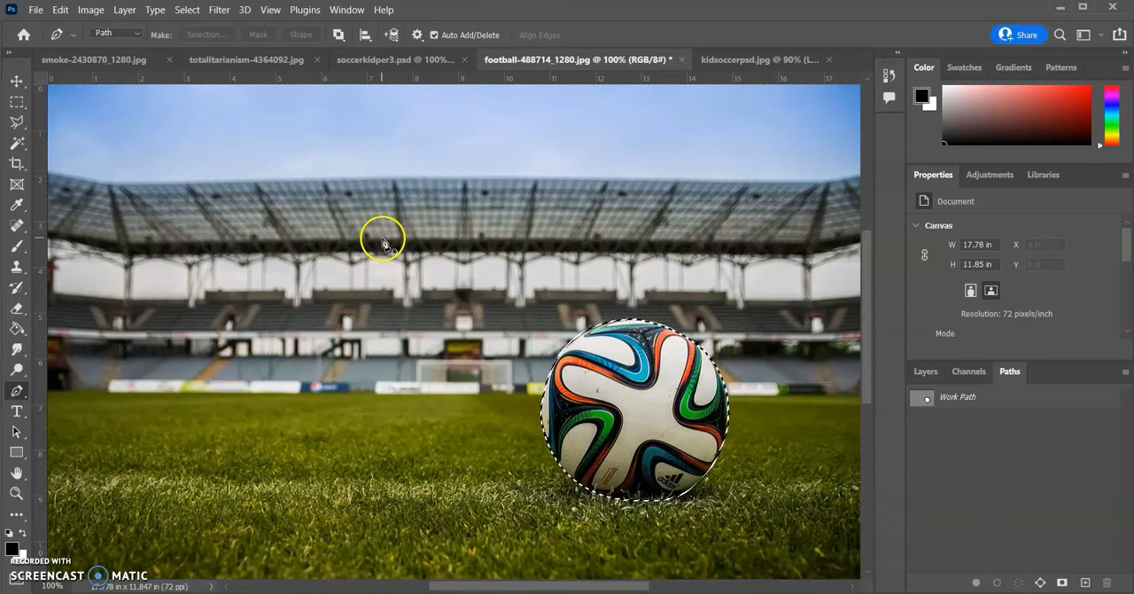
pyautogui.click(60, 10)
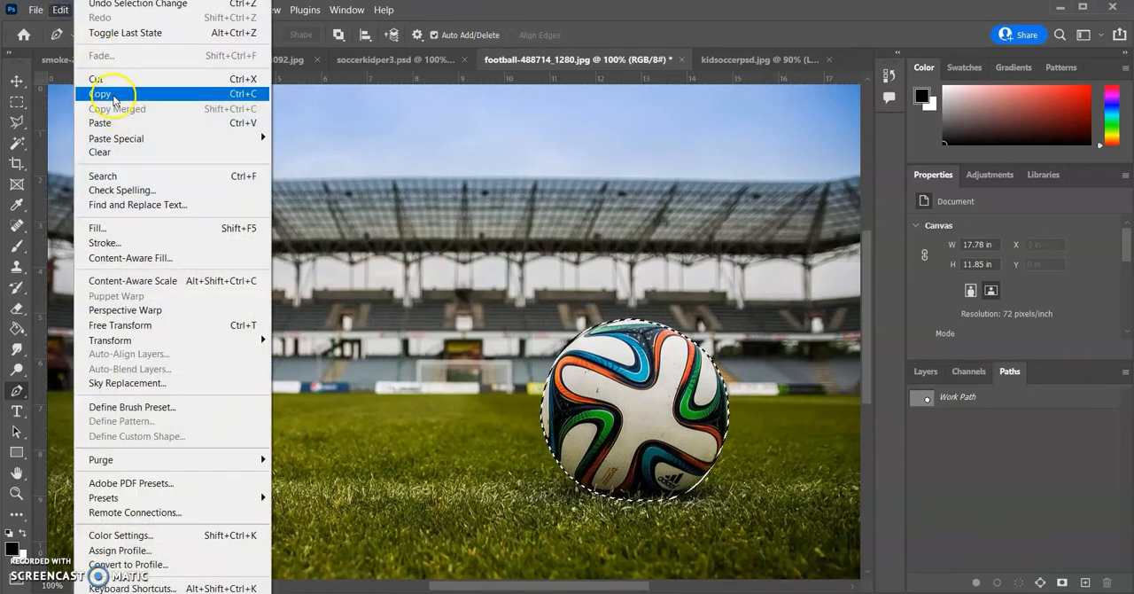
pyautogui.click(114, 96)
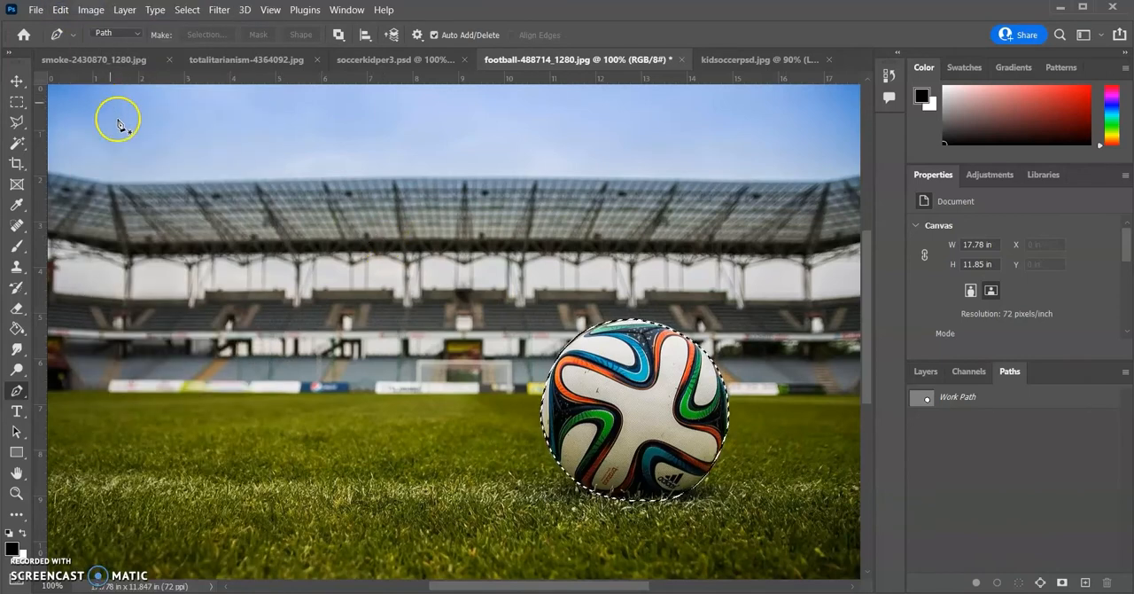
# Return to kidsoccerpsd.jpg and paste the copied ball as a new layer above the boy's layer
pyautogui.click(375, 60)
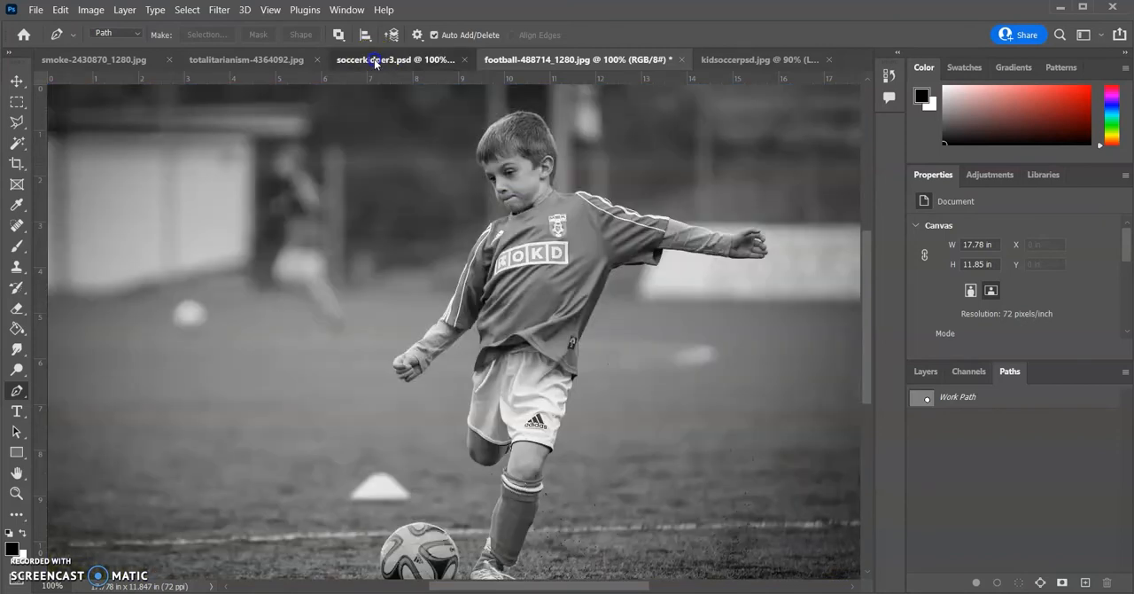
pyautogui.click(728, 60)
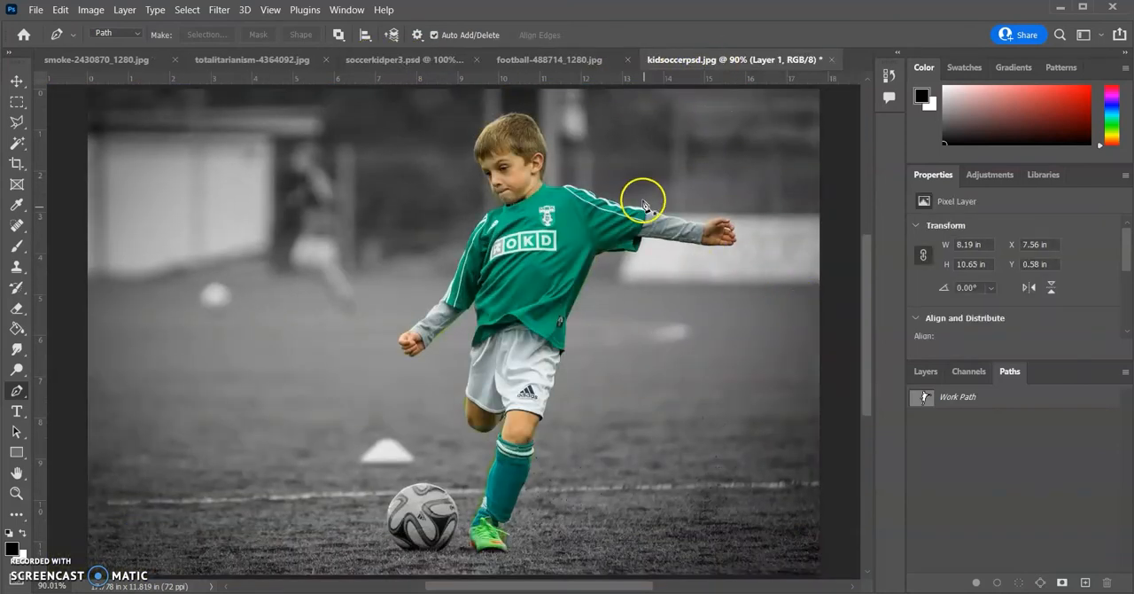
pyautogui.click(924, 374)
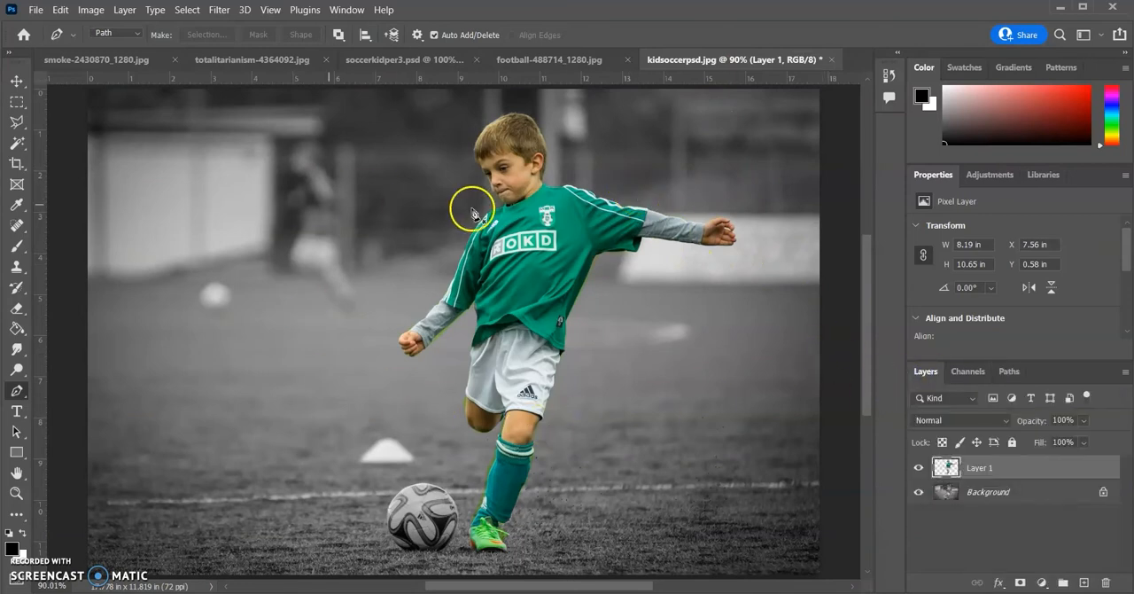
pyautogui.click(61, 12)
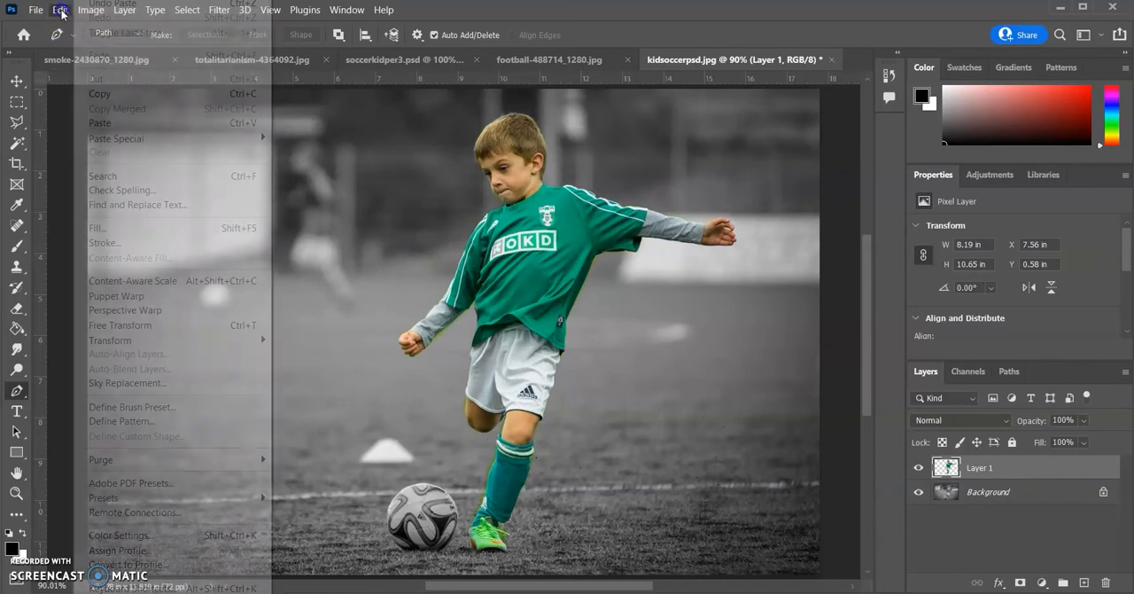
pyautogui.click(97, 123)
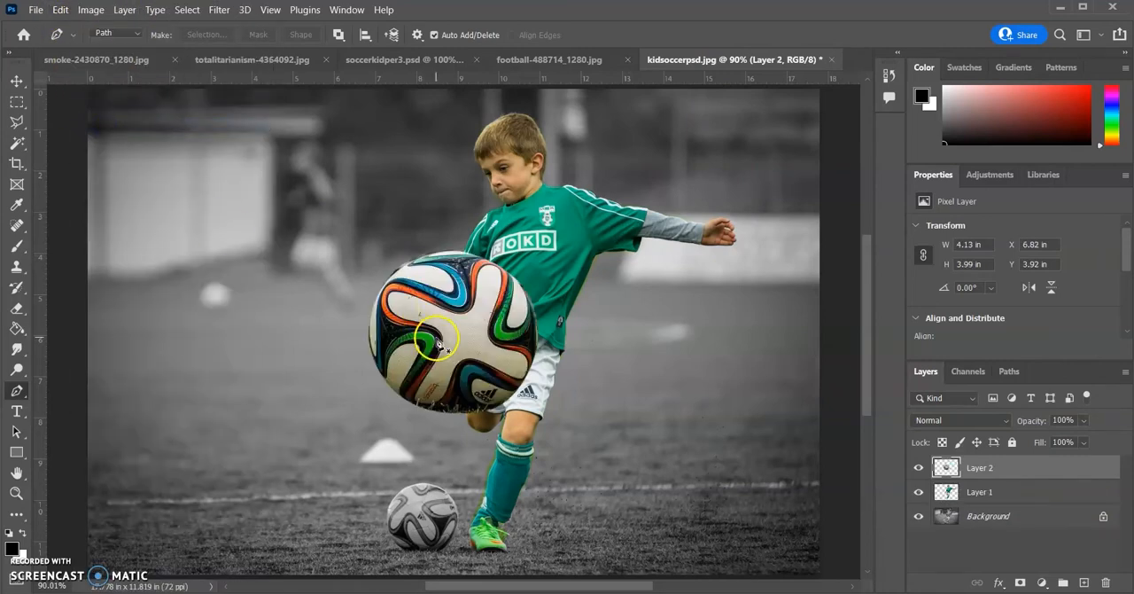
# Move the pasted ball over the grayscale ball at the boy's feet and scale it to about 45% so it covers it
pyautogui.click(15, 83)
pyautogui.moveTo(490, 335); pyautogui.dragTo(416, 477)
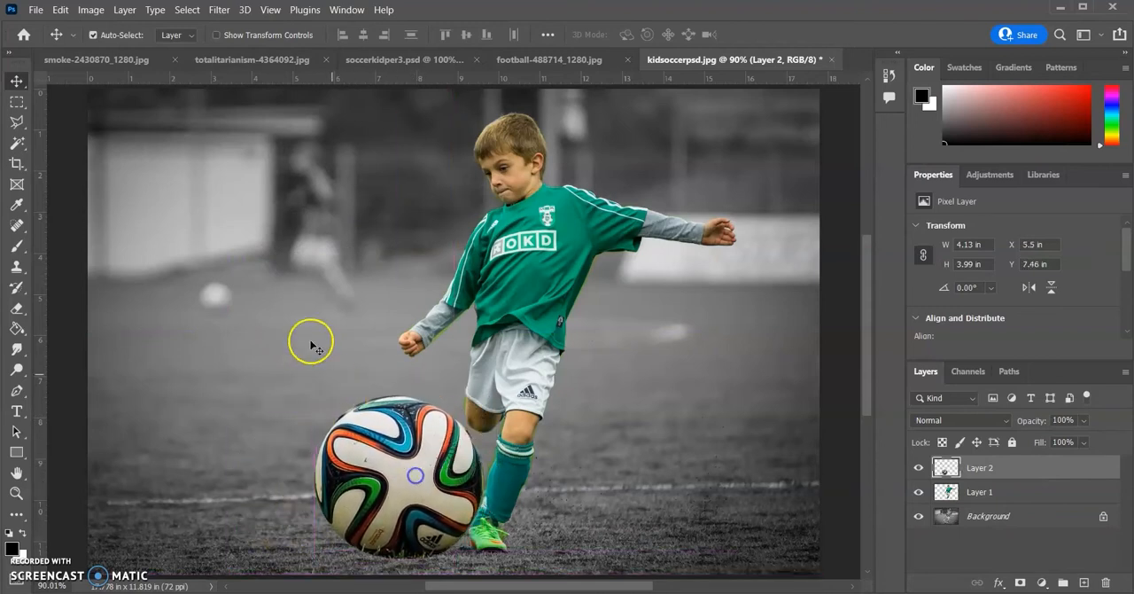
pyautogui.click(61, 11)
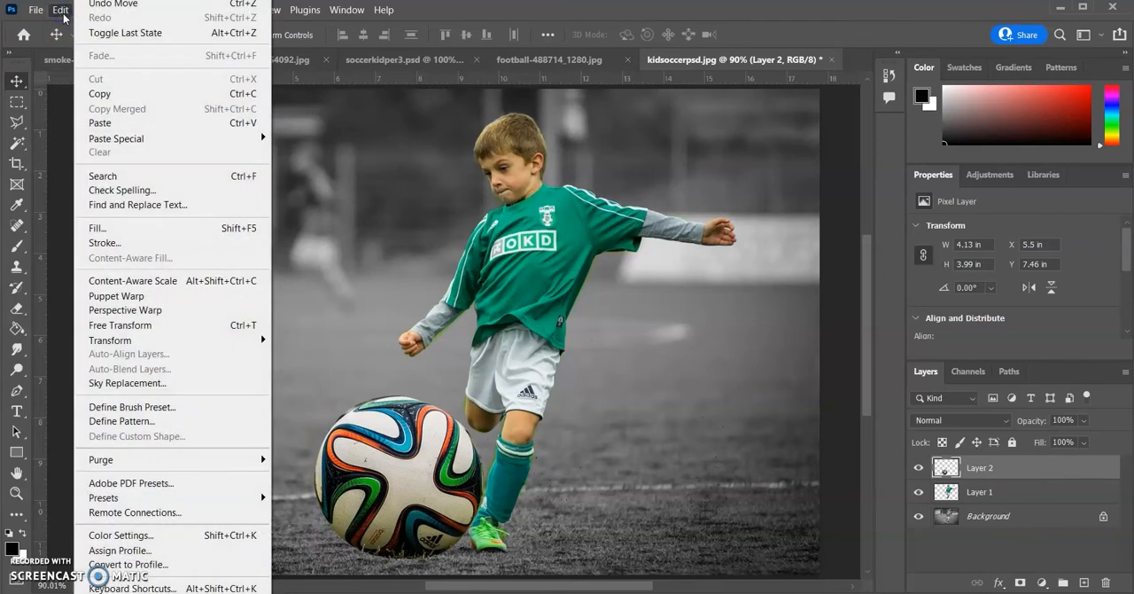
pyautogui.moveTo(211, 347)
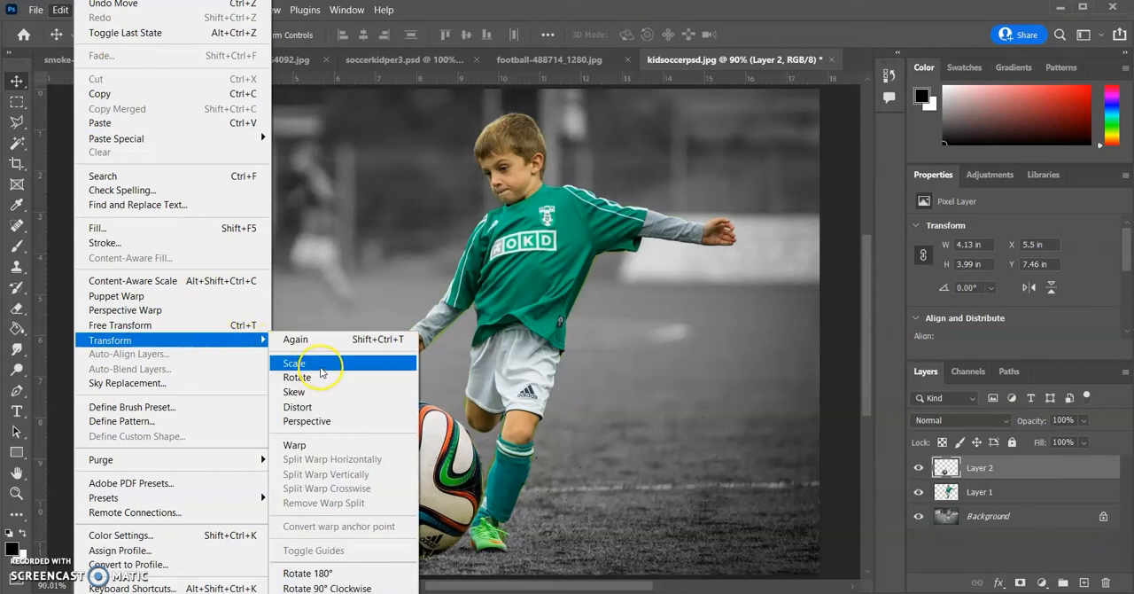
pyautogui.click(321, 367)
pyautogui.moveTo(327, 408); pyautogui.dragTo(404, 482)
pyautogui.moveTo(448, 515); pyautogui.dragTo(424, 507)
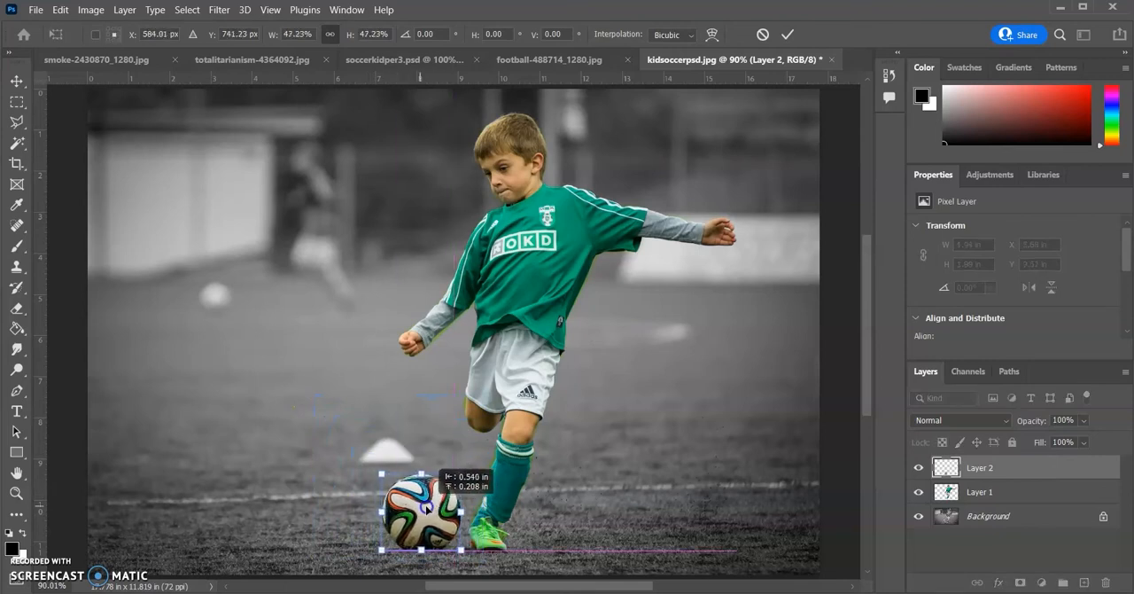
pyautogui.moveTo(381, 475); pyautogui.dragTo(385, 478)
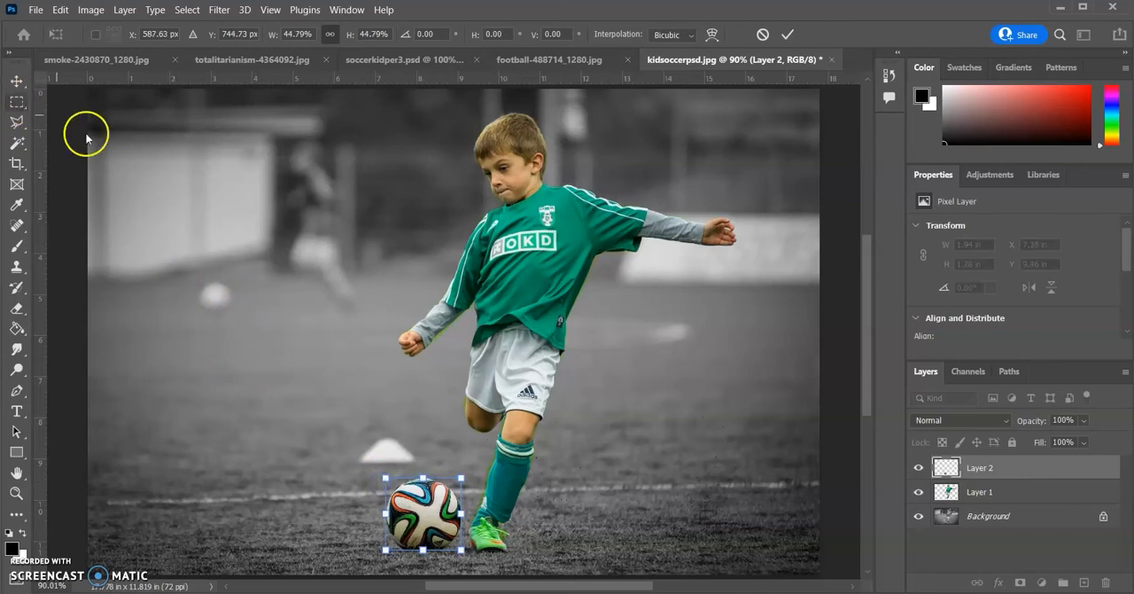
pyautogui.click(17, 83)
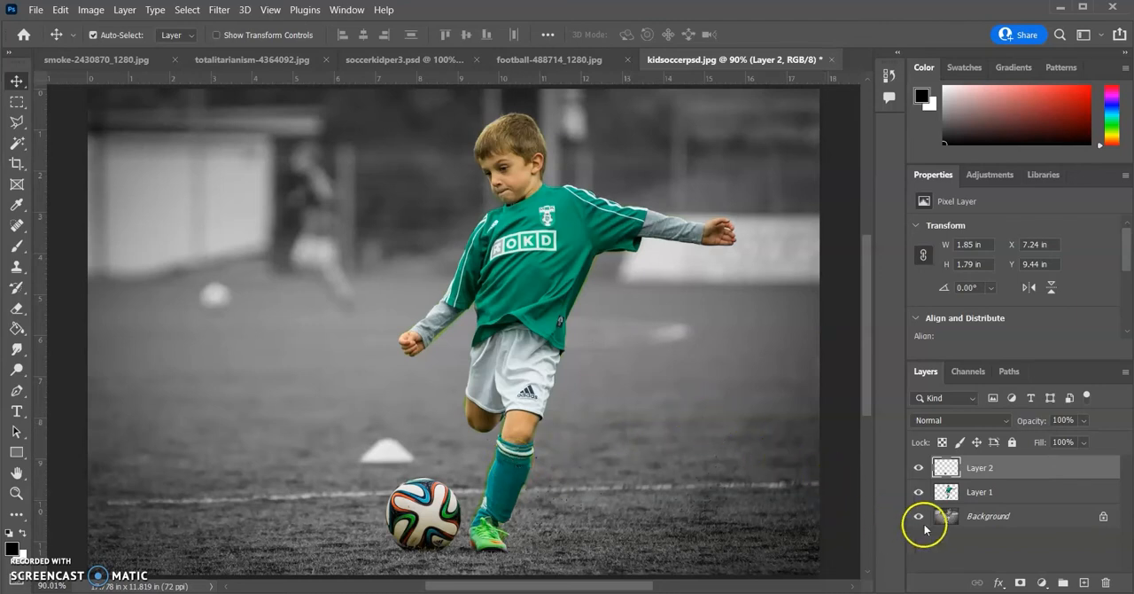
# Enable the Outer Glow layer style on the boy's layer, Layer 1, and display its settings
pyautogui.click(1014, 491)
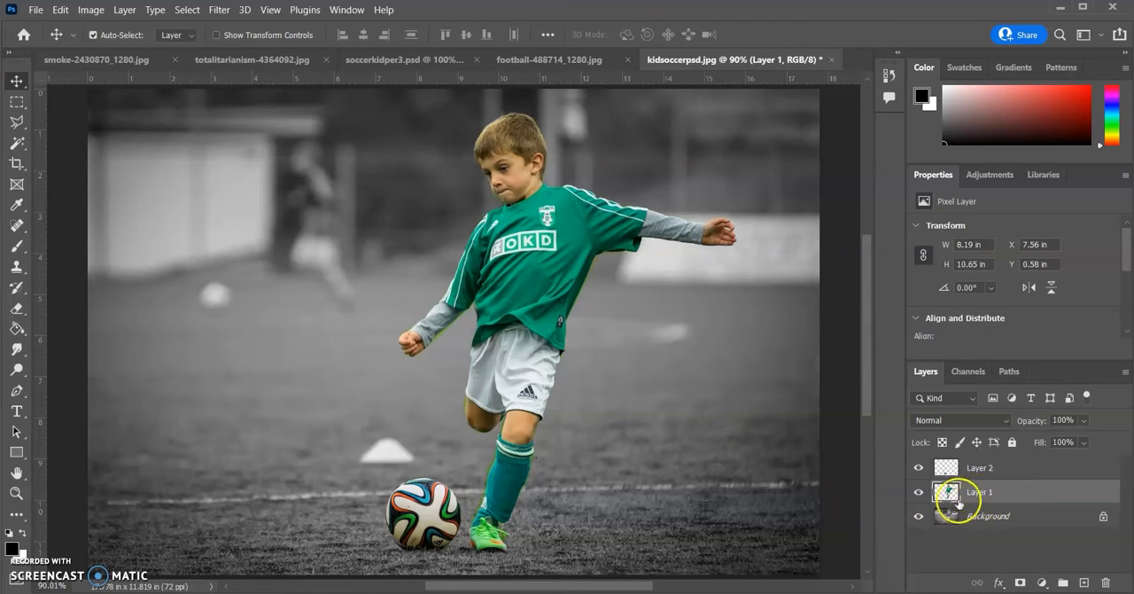
pyautogui.doubleClick(1029, 497)
pyautogui.moveTo(899, 101); pyautogui.dragTo(542, 93)
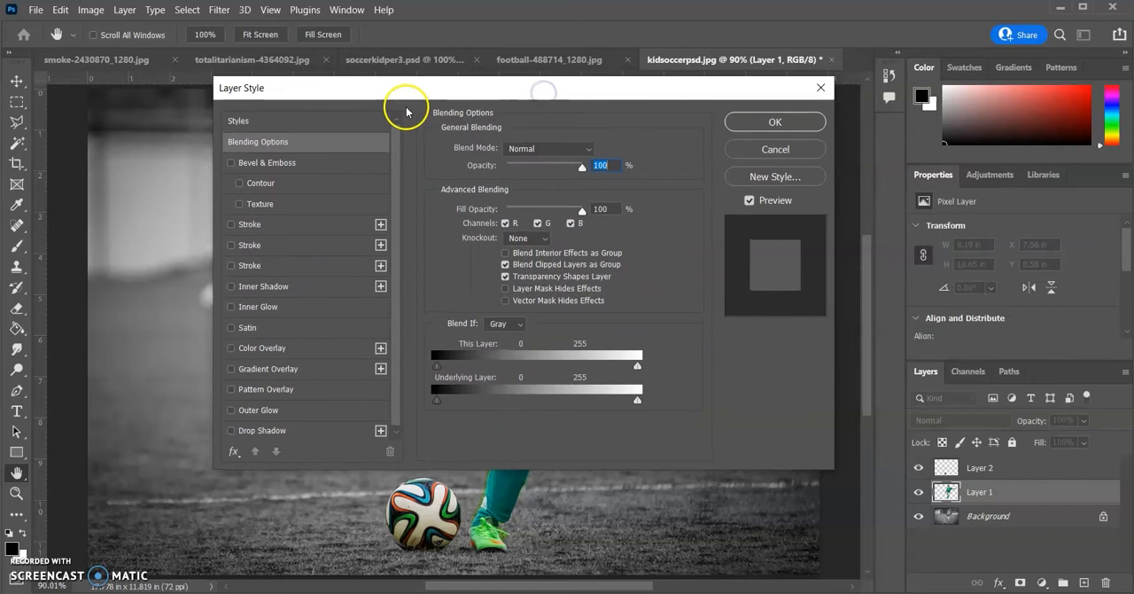
pyautogui.moveTo(417, 93); pyautogui.dragTo(609, 211)
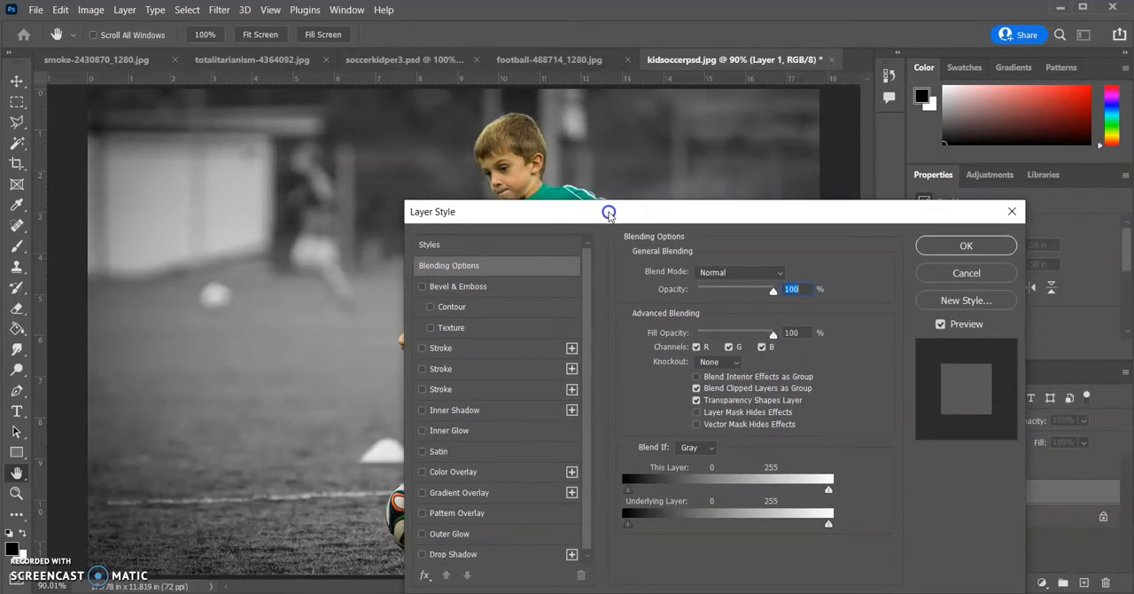
pyautogui.click(422, 534)
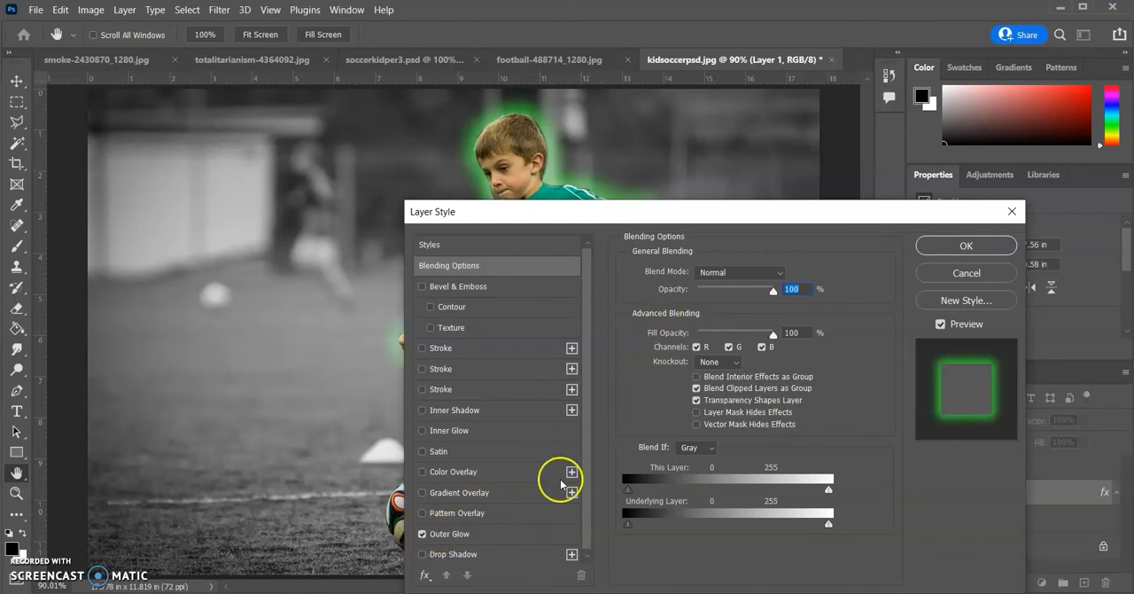
pyautogui.click(506, 534)
pyautogui.moveTo(584, 215); pyautogui.dragTo(328, 229)
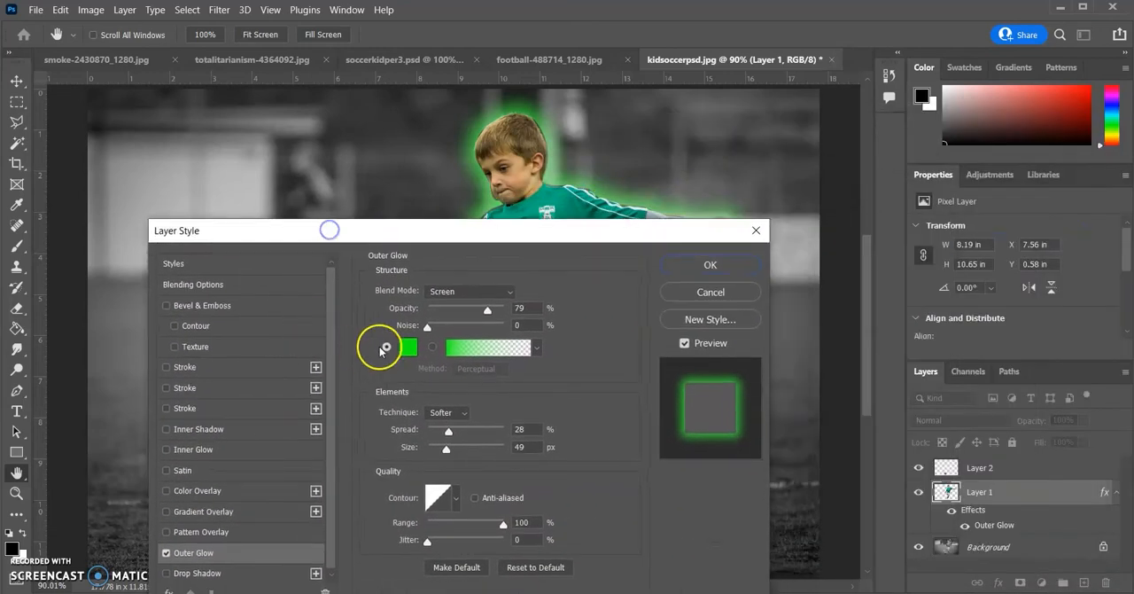
# Change the Outer Glow color to bright pink
pyautogui.click(408, 347)
pyautogui.moveTo(278, 167); pyautogui.dragTo(278, 136)
pyautogui.click(408, 108)
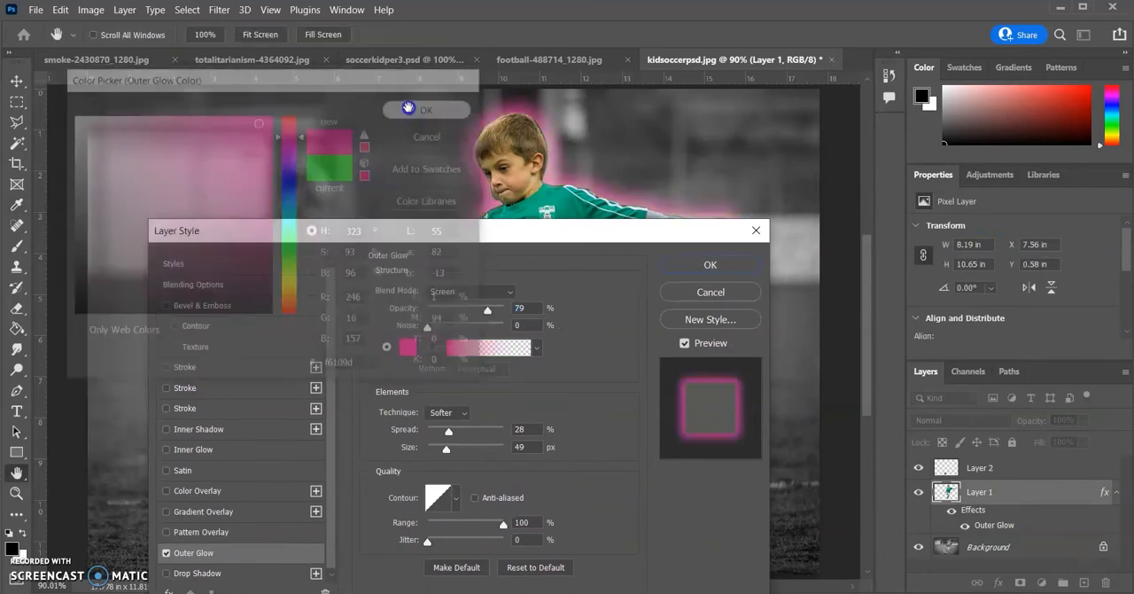
# Set the boy's Outer Glow to 48% opacity, 50% spread and 29 px size, recolor it dark green, and apply the style
pyautogui.moveTo(486, 309); pyautogui.dragTo(461, 331)
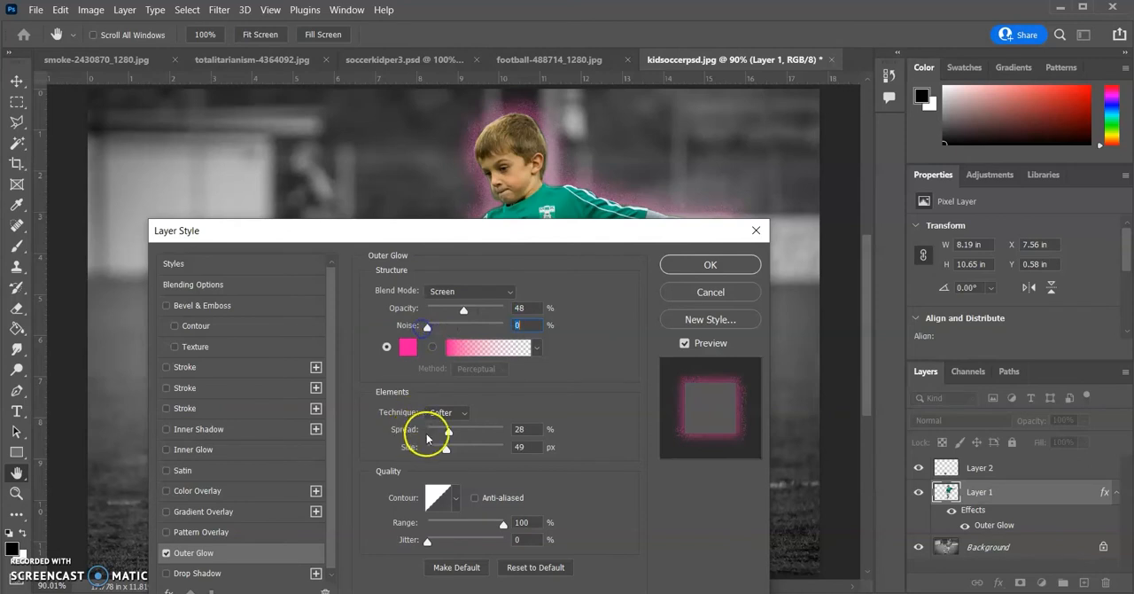
pyautogui.moveTo(450, 432)
pyautogui.mouseDown()
pyautogui.moveTo(530, 430)
pyautogui.moveTo(468, 428)
pyautogui.moveTo(484, 450)
pyautogui.moveTo(440, 450)
pyautogui.moveTo(459, 431)
pyautogui.mouseUp()
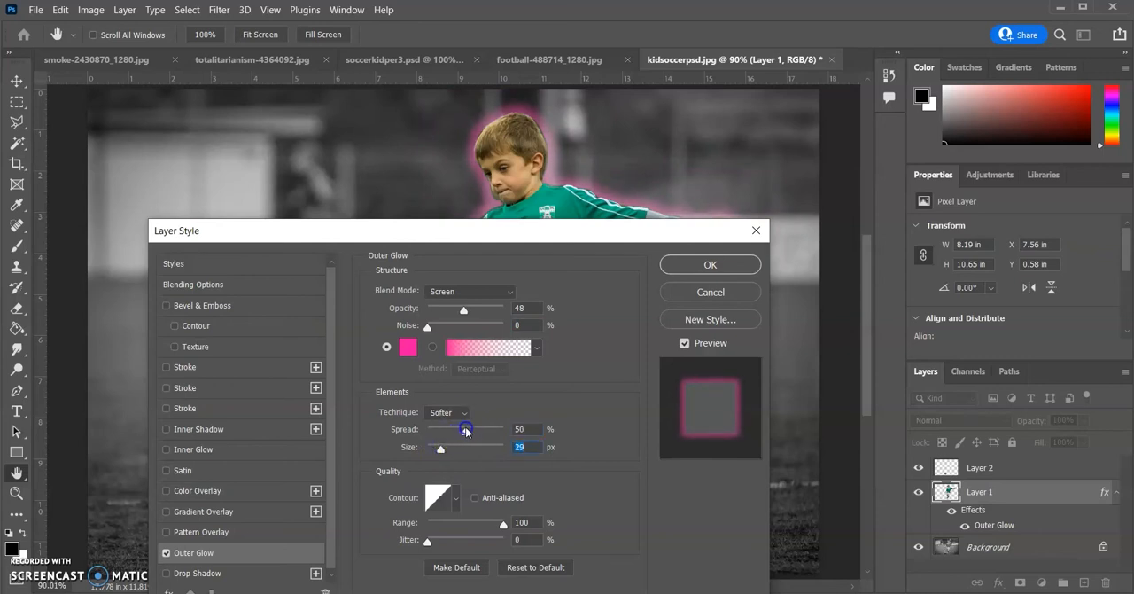
pyautogui.click(407, 347)
pyautogui.moveTo(289, 223); pyautogui.dragTo(299, 258)
pyautogui.click(260, 249)
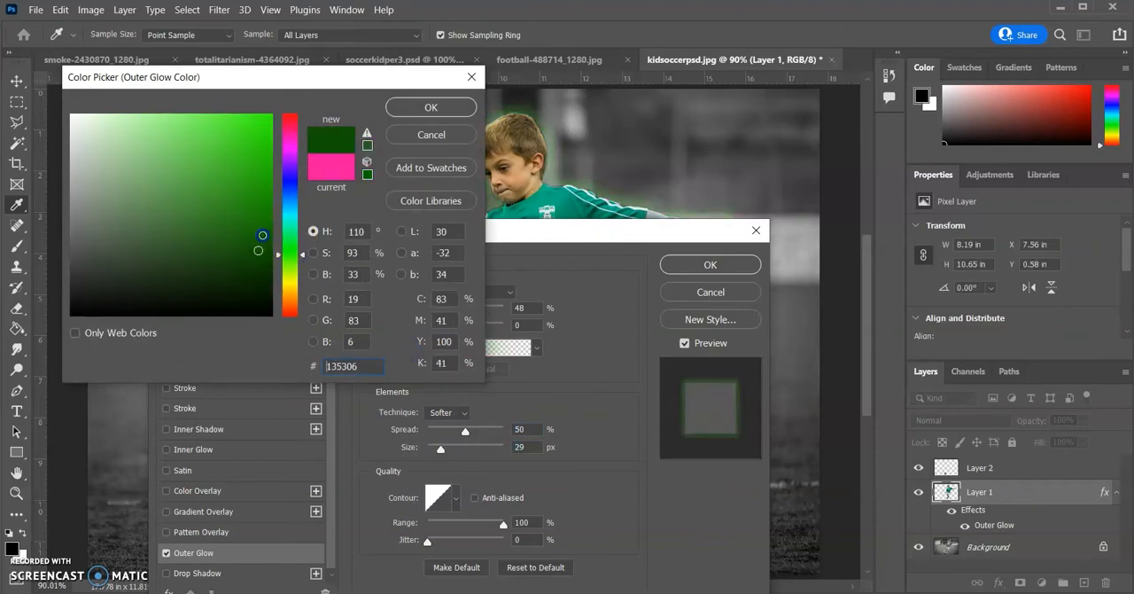
pyautogui.click(427, 109)
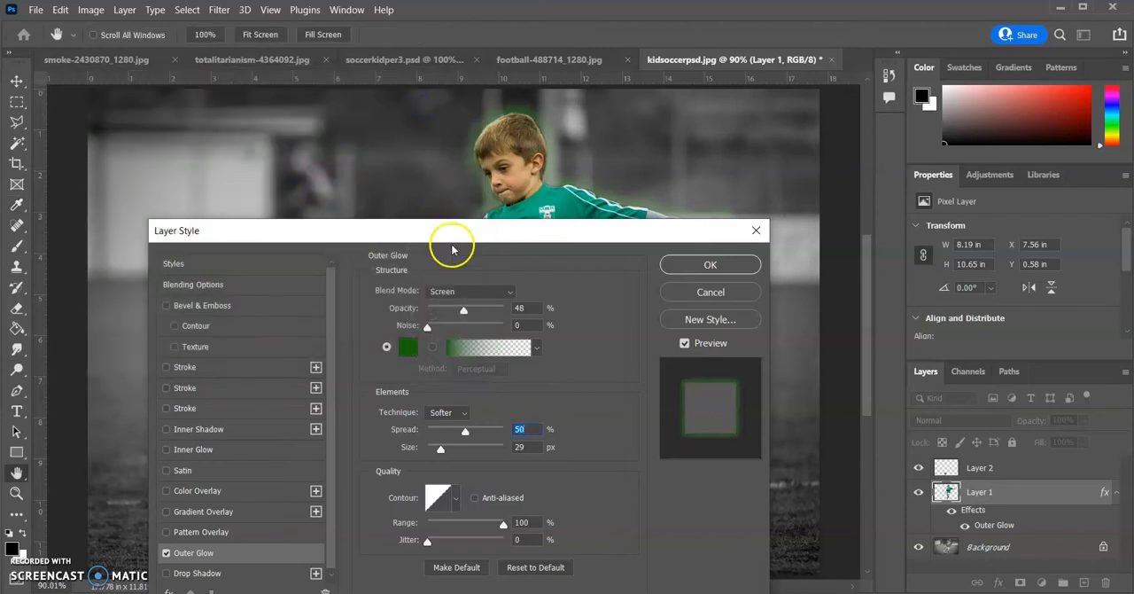
pyautogui.moveTo(483, 237); pyautogui.dragTo(542, 156)
pyautogui.click(747, 190)
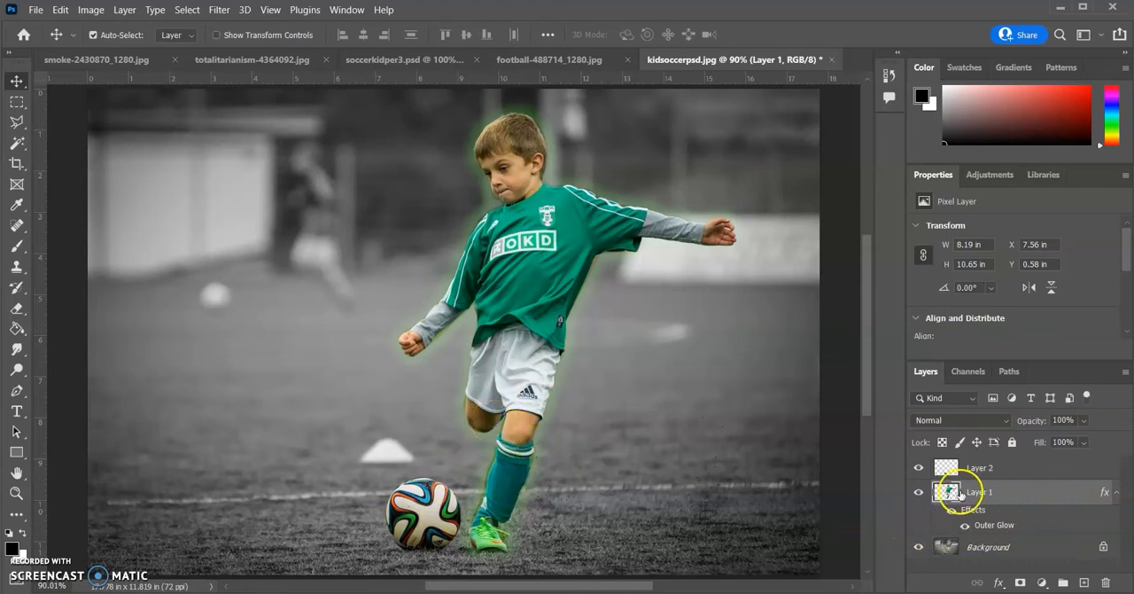
# Copy the layer style from the boy's Layer 1 and paste it onto the ball's Layer 2
pyautogui.rightClick(1061, 495)
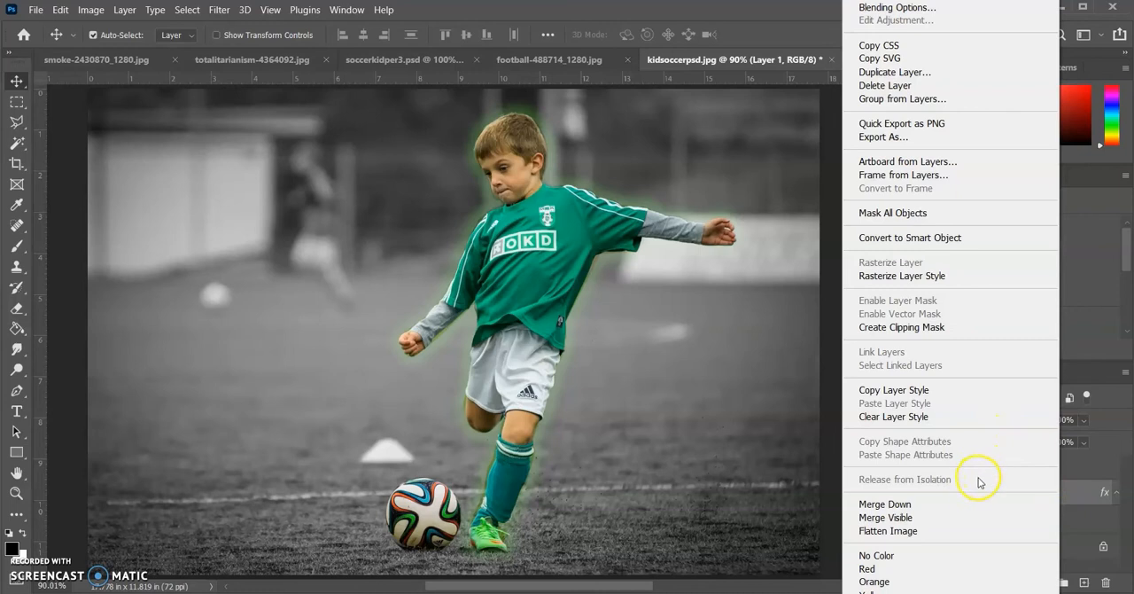
pyautogui.click(893, 390)
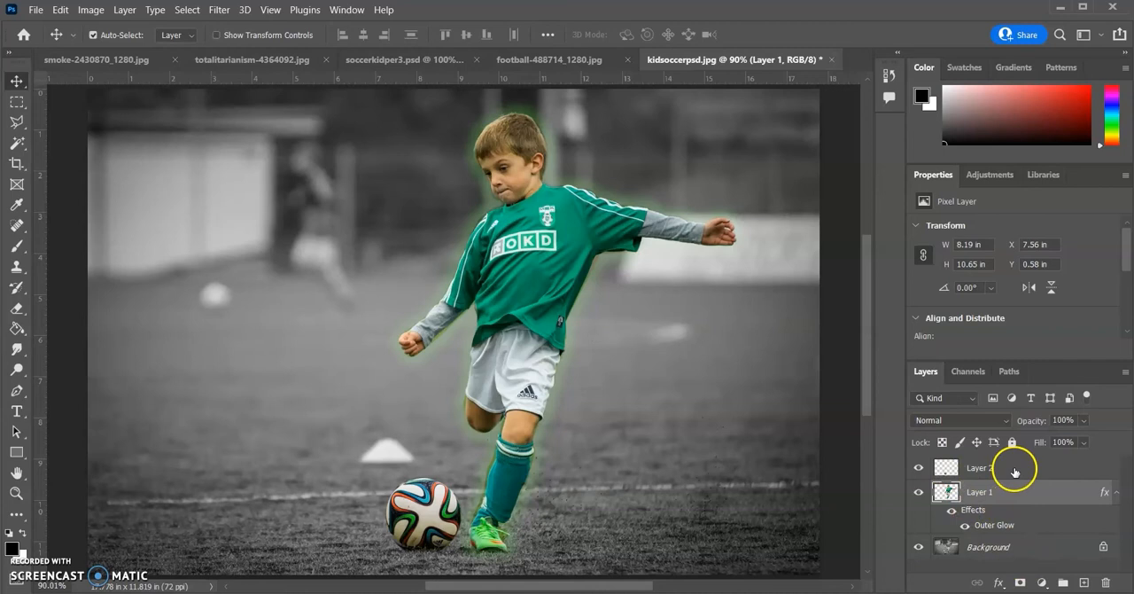
pyautogui.click(1025, 470)
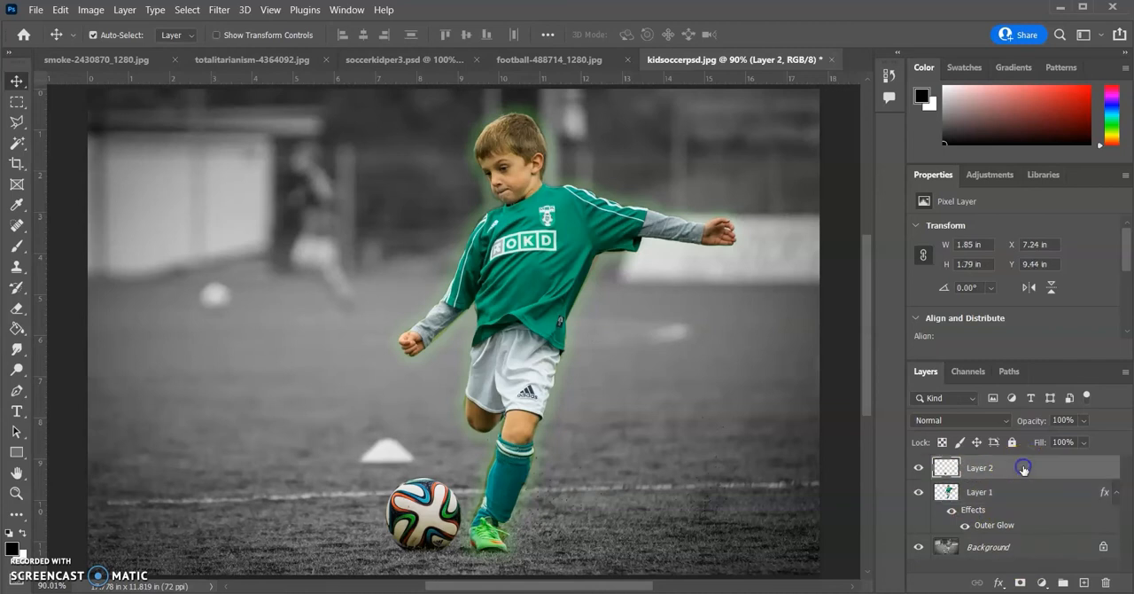
pyautogui.rightClick(1025, 470)
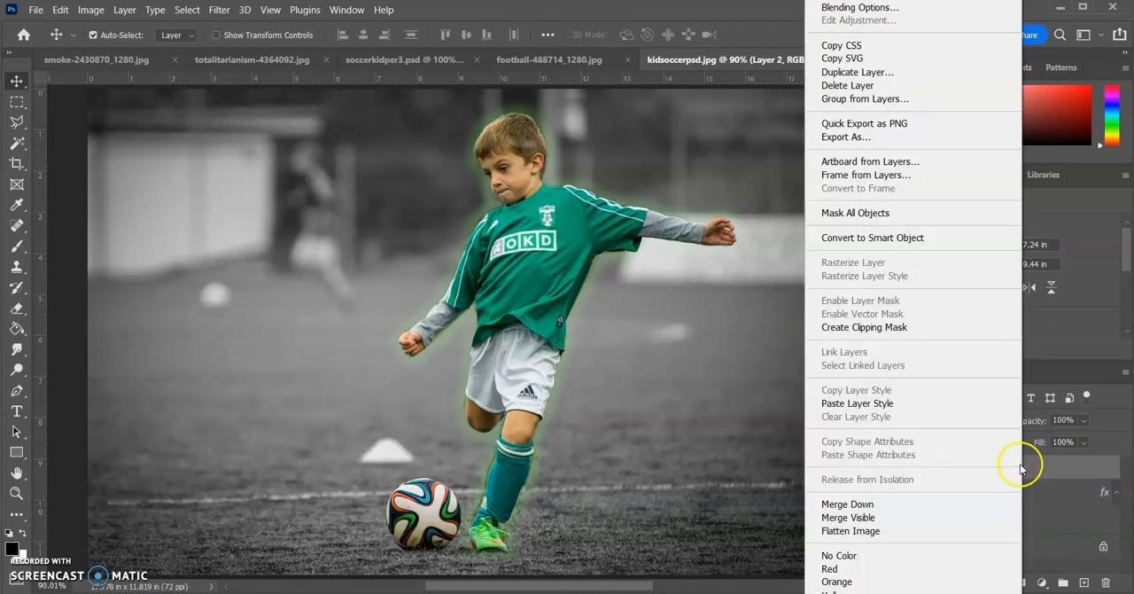
pyautogui.click(880, 406)
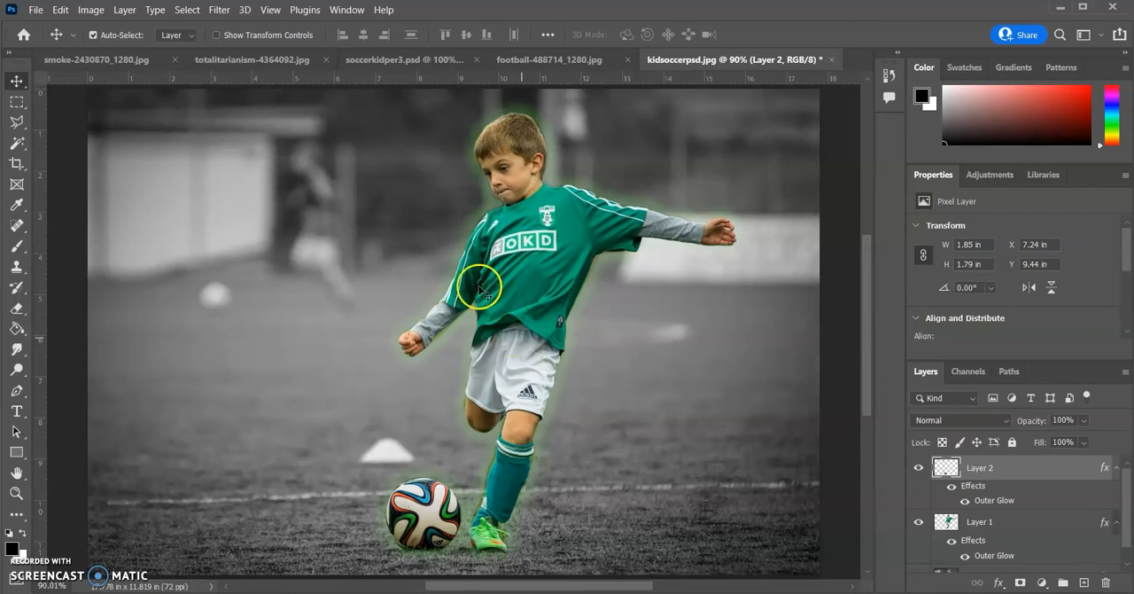
# Switch to smoke-2430870_1280.jpg and replace the existing selection with a rectangular marquee around the whole image
pyautogui.click(131, 62)
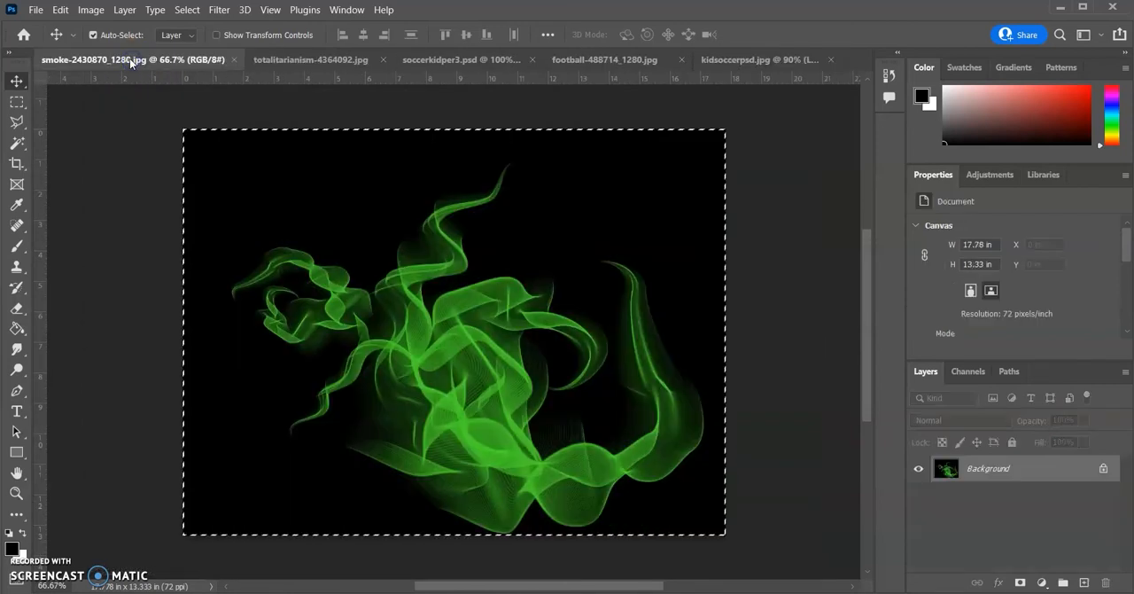
pyautogui.click(17, 101)
pyautogui.click(83, 115)
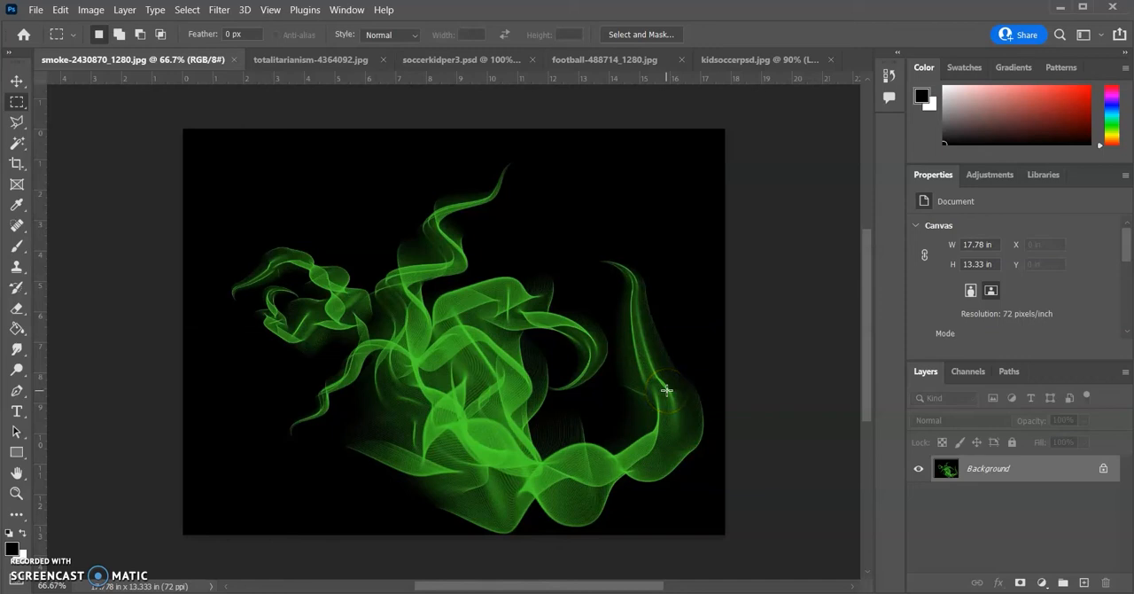
pyautogui.moveTo(183, 130); pyautogui.dragTo(724, 535)
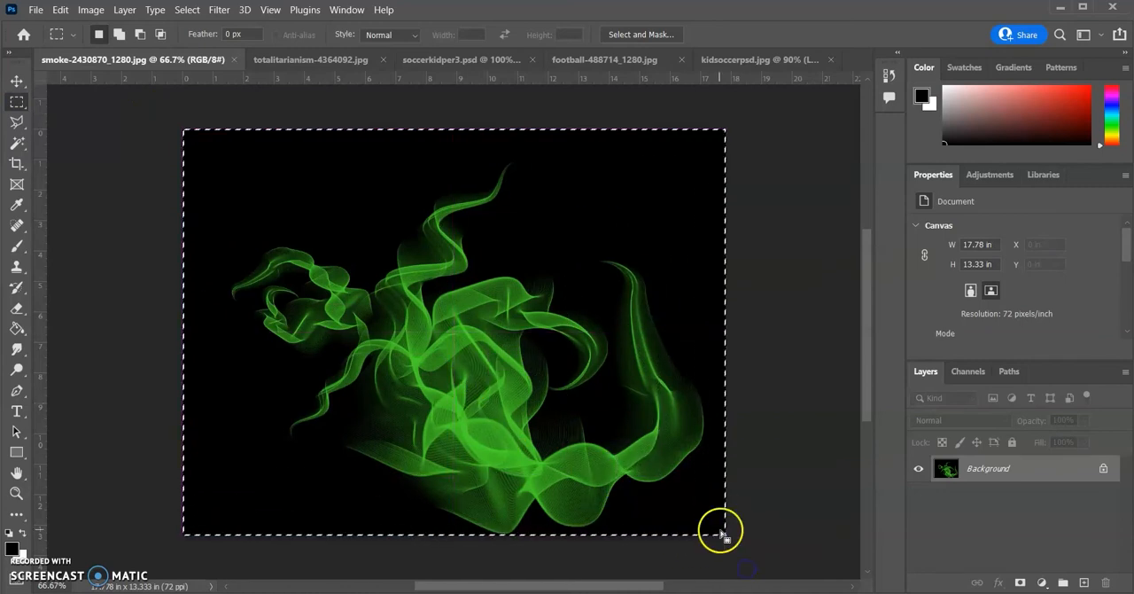
# Select the entire smoke canvas with Select All, clear that selection and return to kidsoccerpsd.jpg
pyautogui.click(164, 203)
pyautogui.click(183, 11)
pyautogui.click(193, 26)
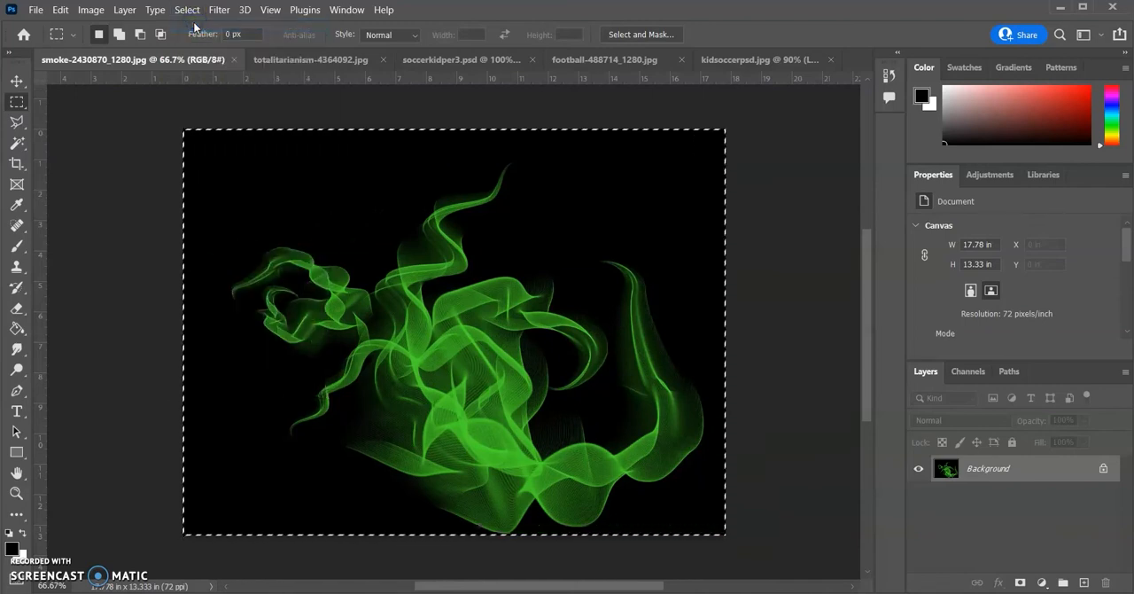
pyautogui.click(104, 139)
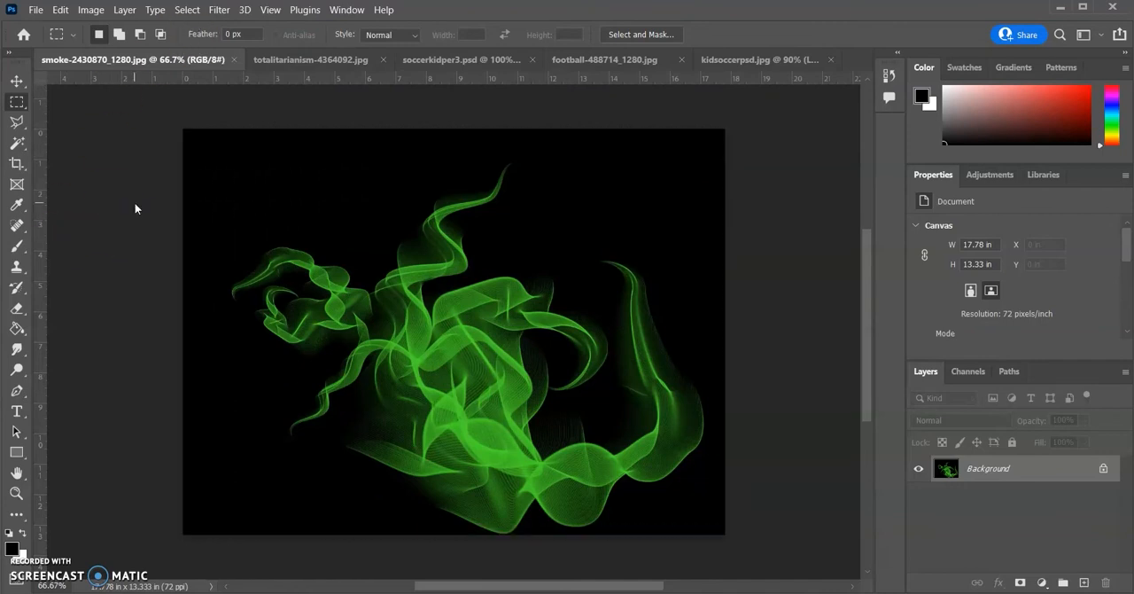
pyautogui.hotkey('ctrl', 'q')
pyautogui.click(663, 271)
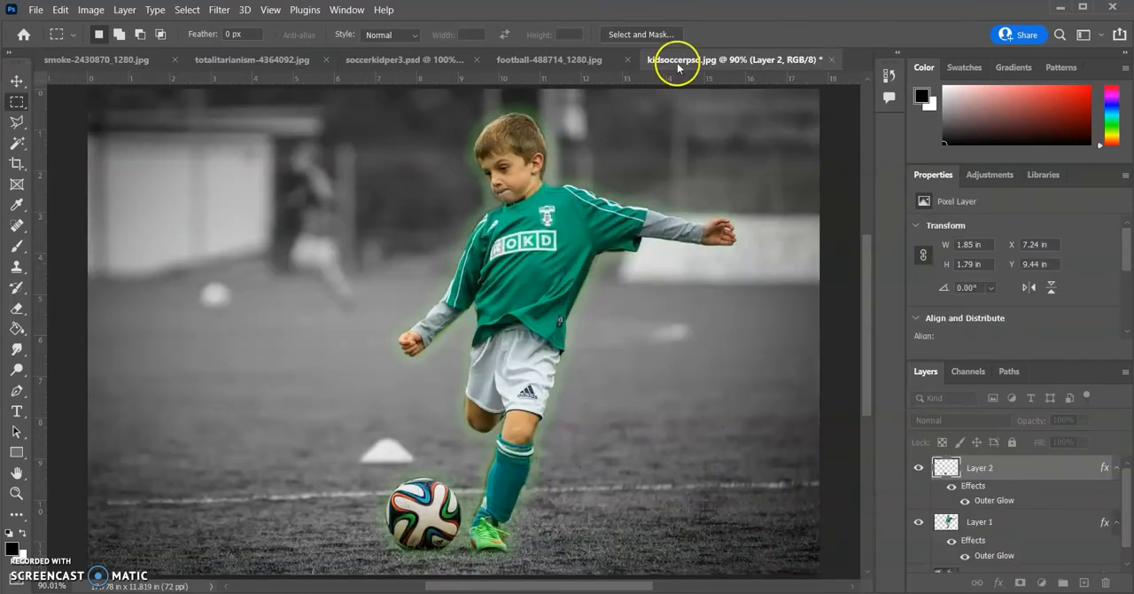
# Switch to smoke-2430870_1280.jpg, select the entire canvas and copy it
pyautogui.click(97, 59)
pyautogui.hotkey('ctrl', 'a')
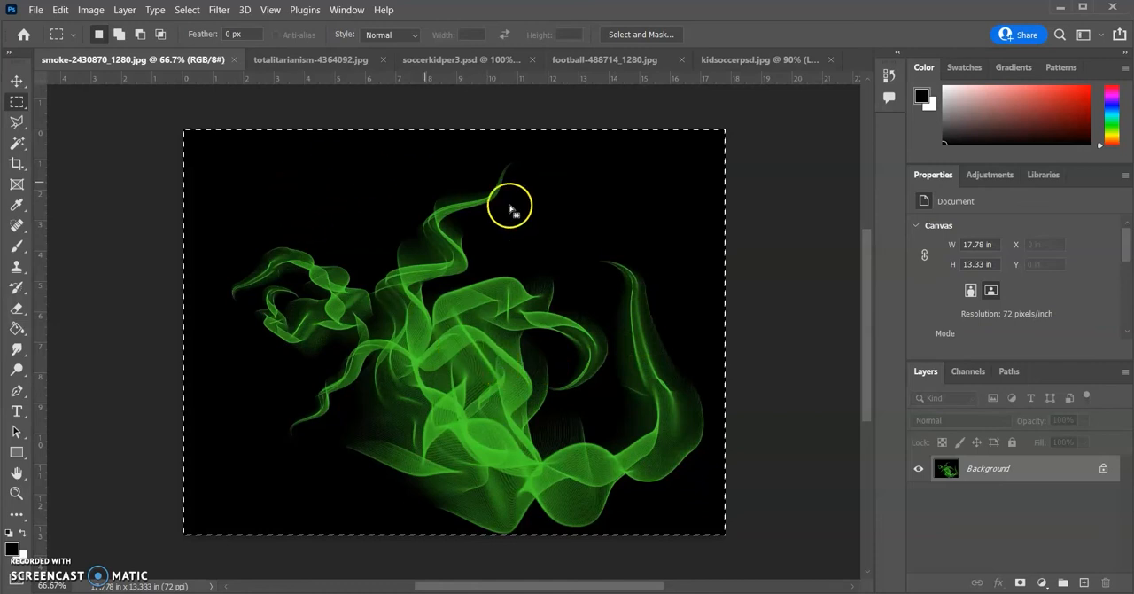
pyautogui.click(59, 9)
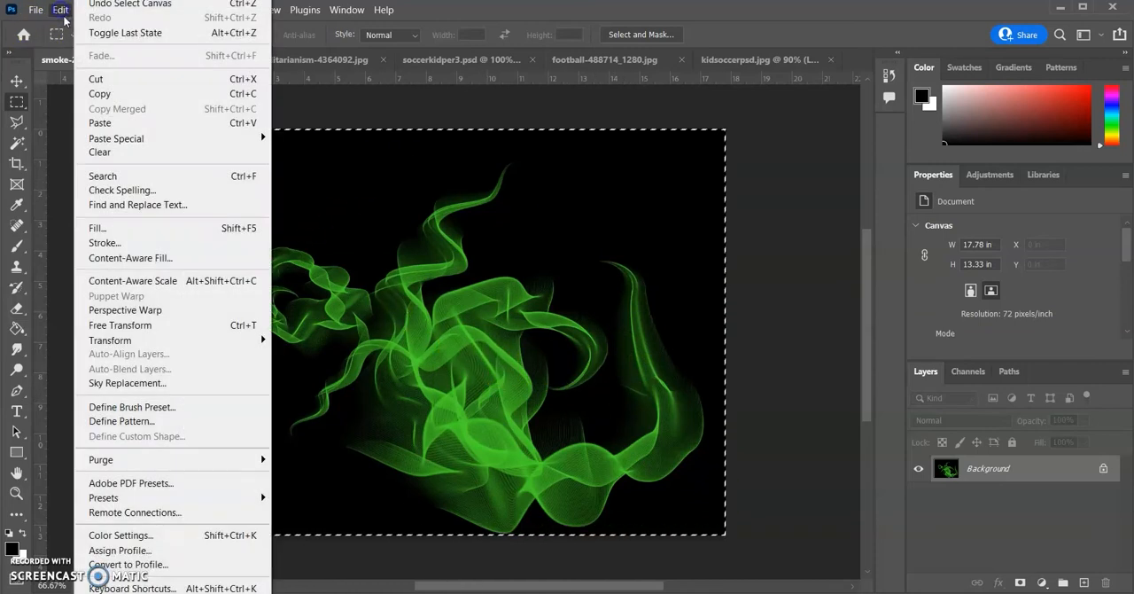
pyautogui.click(98, 93)
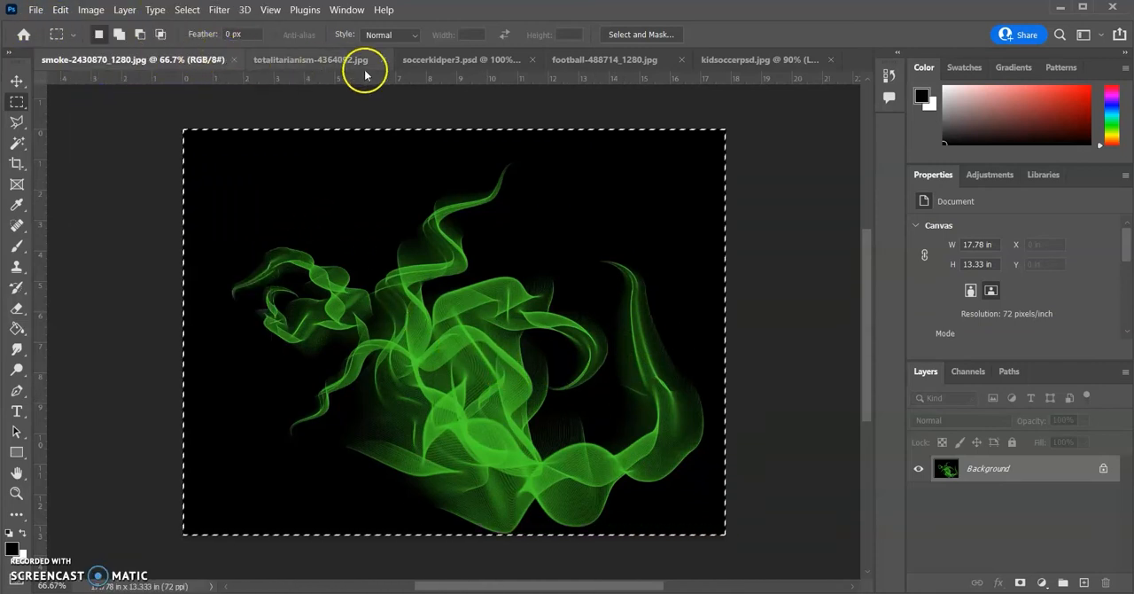
# Return to kidsoccerpsd.jpg and paste the copied green smoke image as a new layer above the ball's layer
pyautogui.click(743, 62)
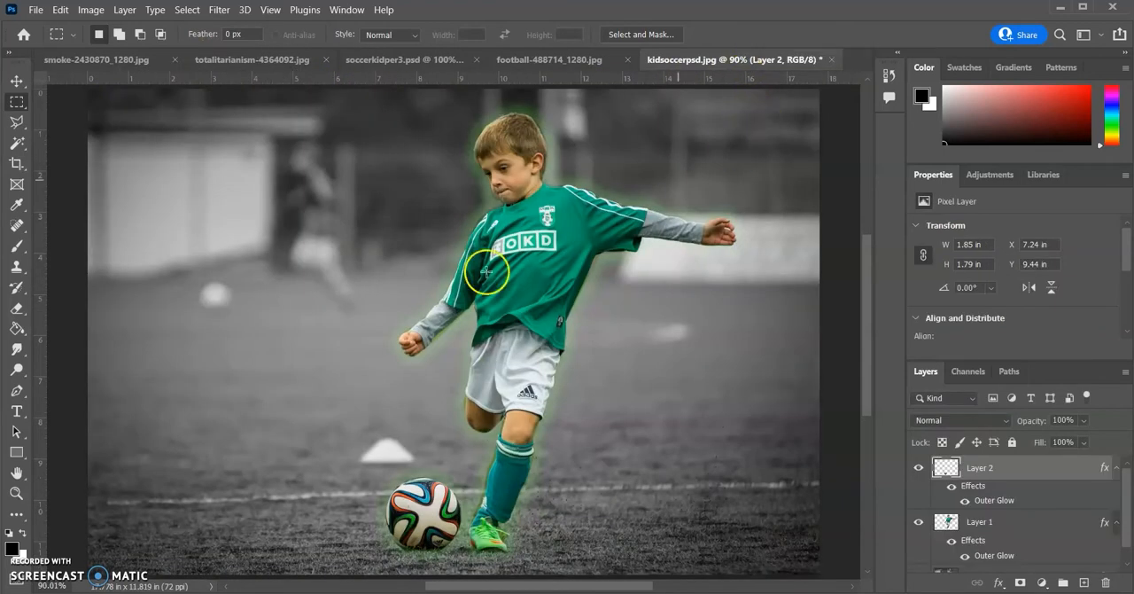
pyautogui.click(59, 9)
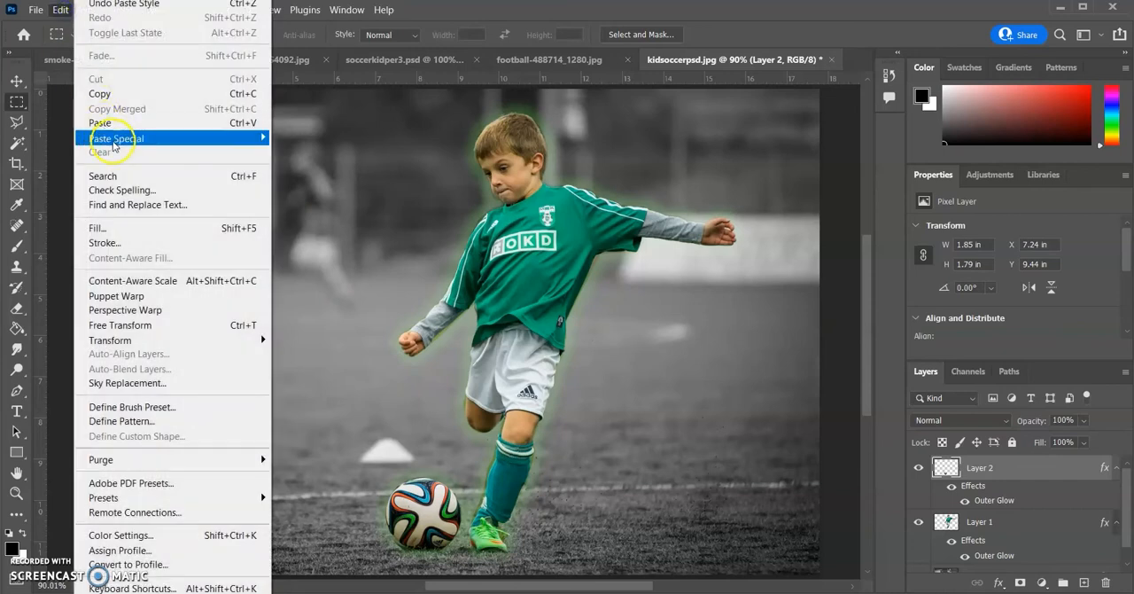
pyautogui.click(113, 123)
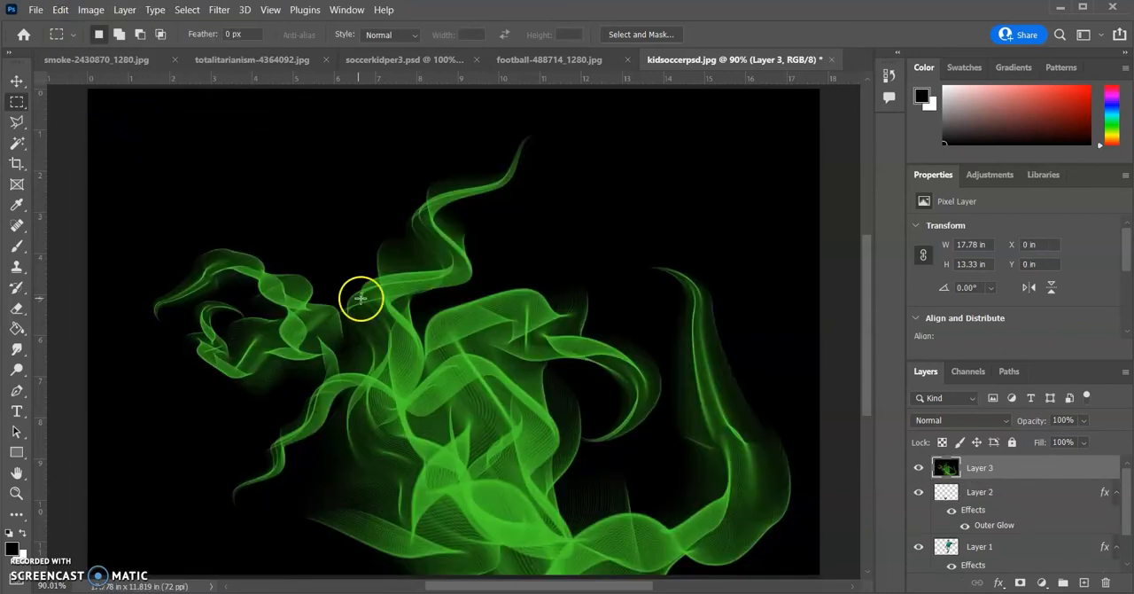
pyautogui.scroll(-1, 641, 328)
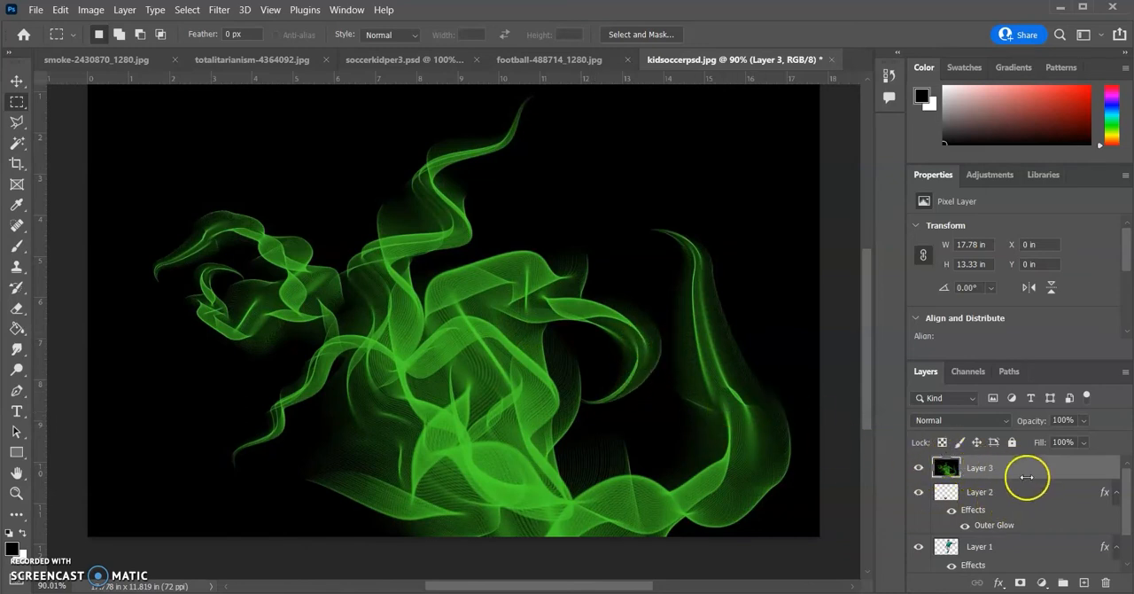
# Move the green smoke layer down the layer stack, below the ball's and boy's layers and directly above the Background
pyautogui.scroll(-1, 952, 530)
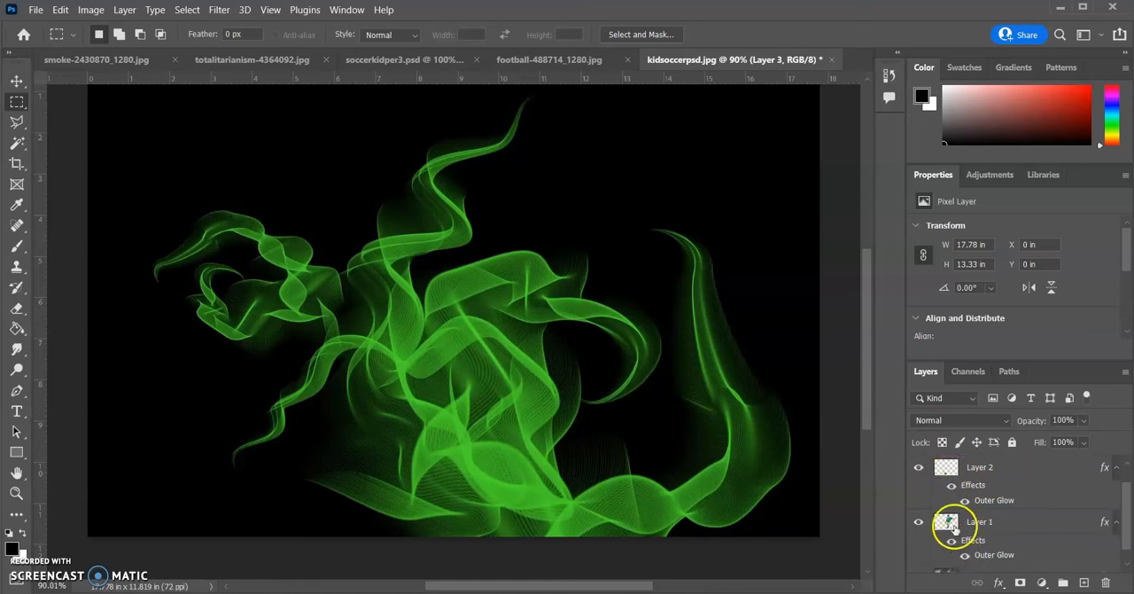
pyautogui.scroll(1, 953, 527)
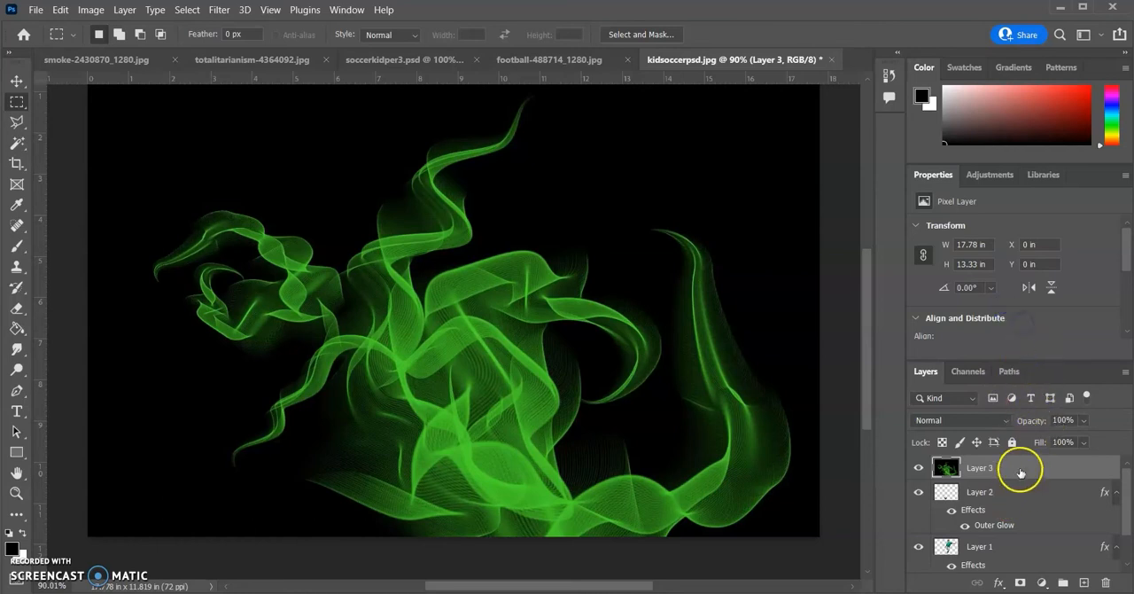
pyautogui.moveTo(1035, 466); pyautogui.dragTo(1042, 535)
pyautogui.scroll(-1, 1041, 523)
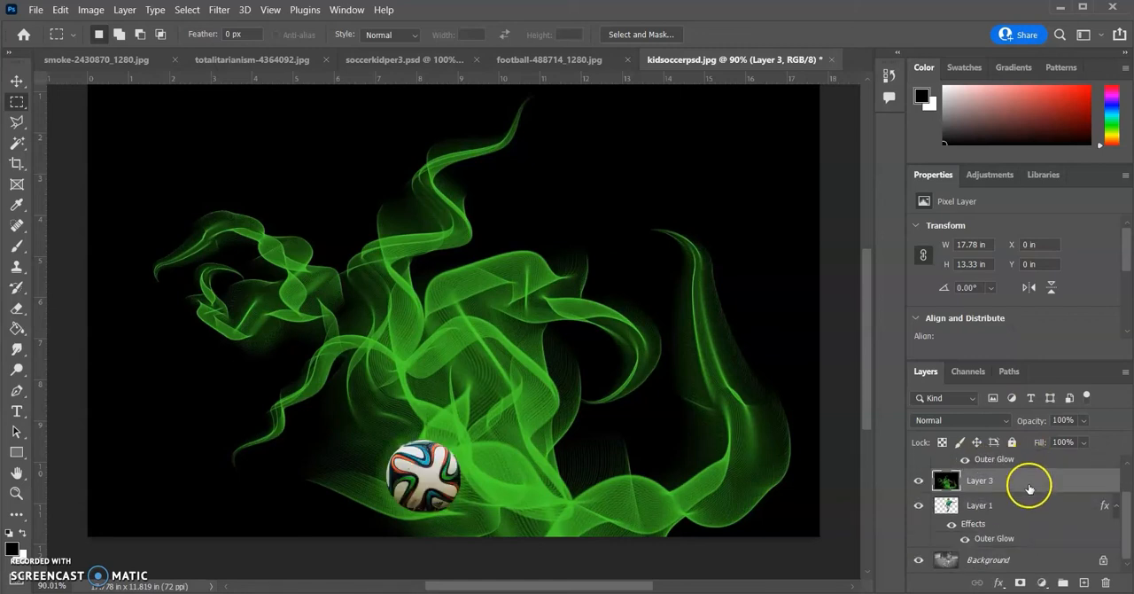
pyautogui.moveTo(1029, 479); pyautogui.dragTo(1038, 545)
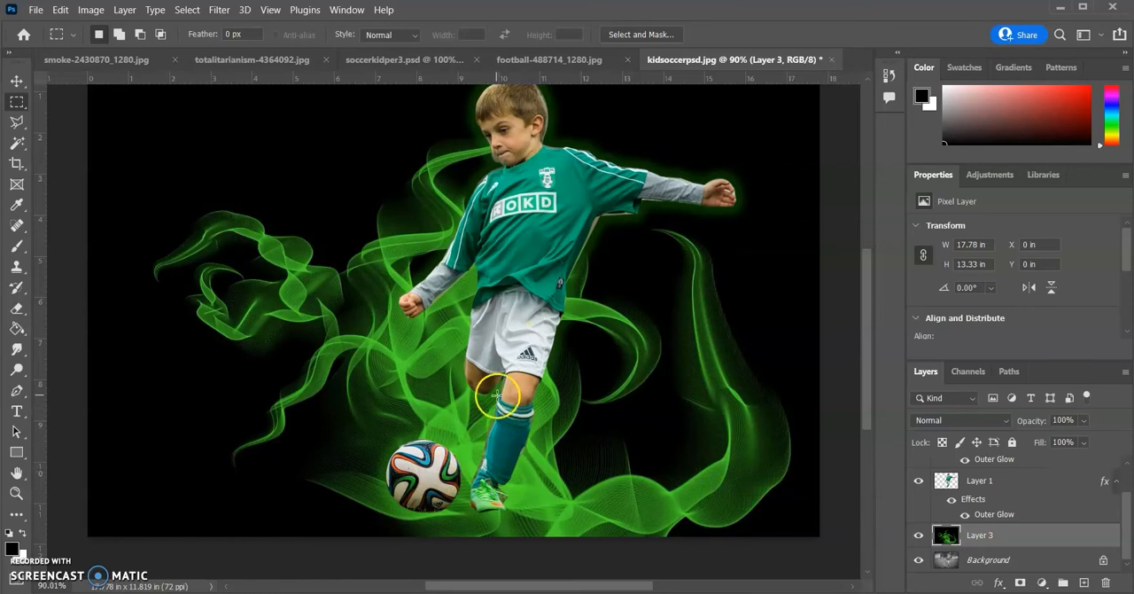
pyautogui.scroll(1, 601, 404)
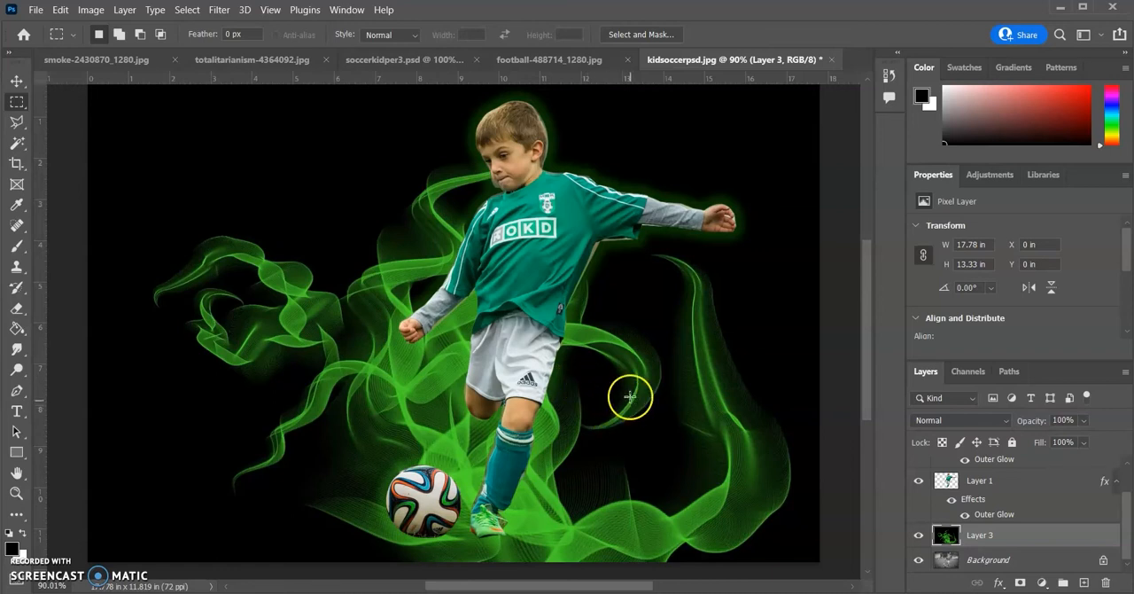
pyautogui.moveTo(868, 388)
pyautogui.mouseDown()
pyautogui.moveTo(863, 376)
pyautogui.moveTo(866, 398)
pyautogui.mouseUp()
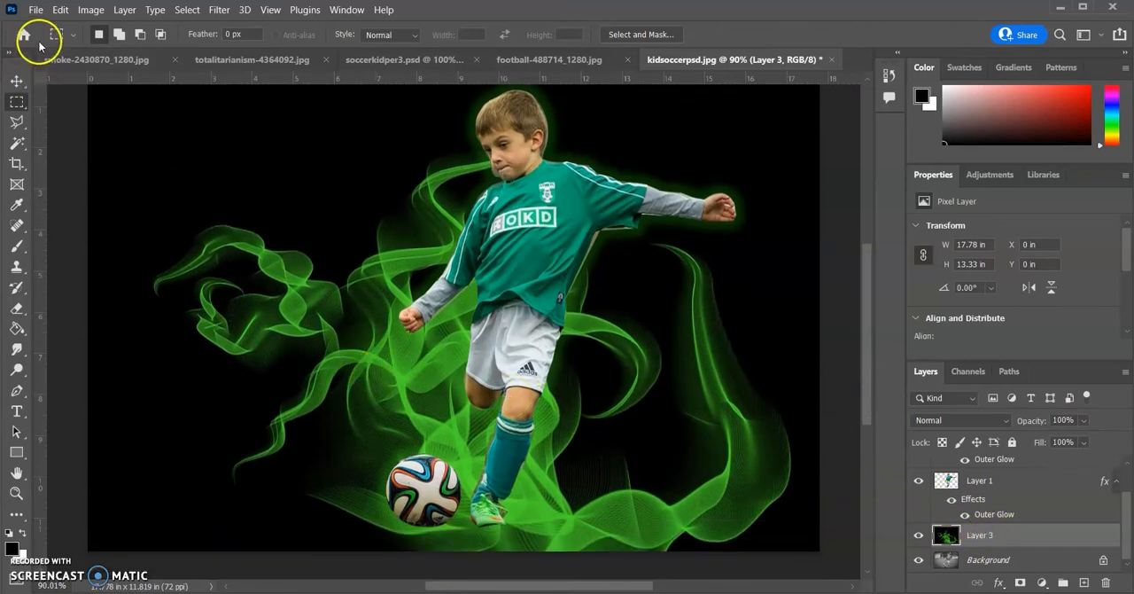
# Scale the green smoke layer to about 103%, shift it upward on the canvas and apply the transformation
pyautogui.click(60, 10)
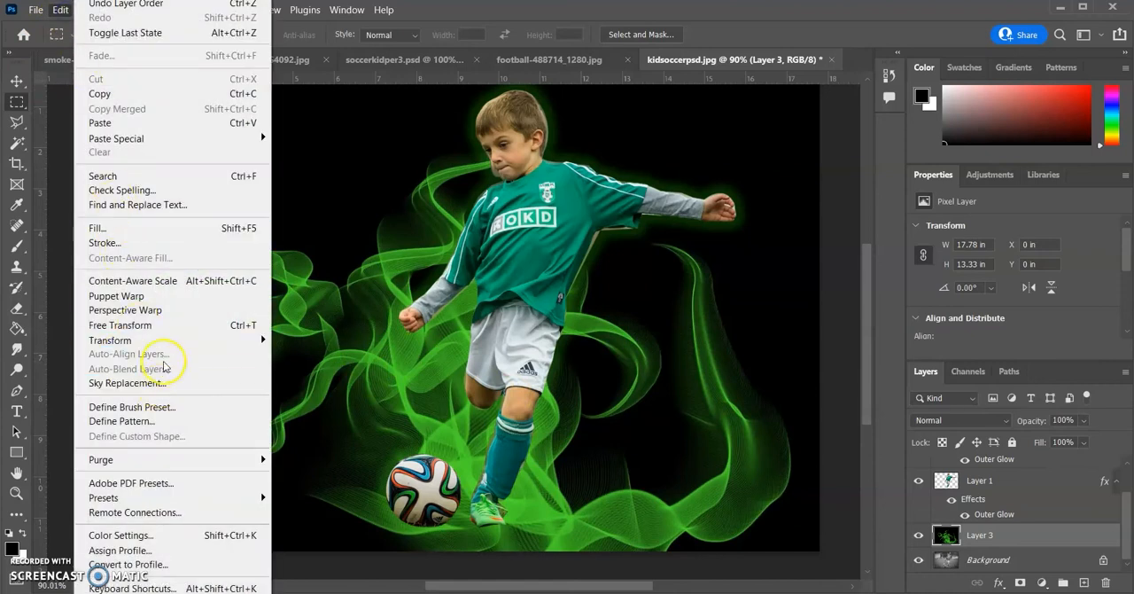
pyautogui.moveTo(253, 343)
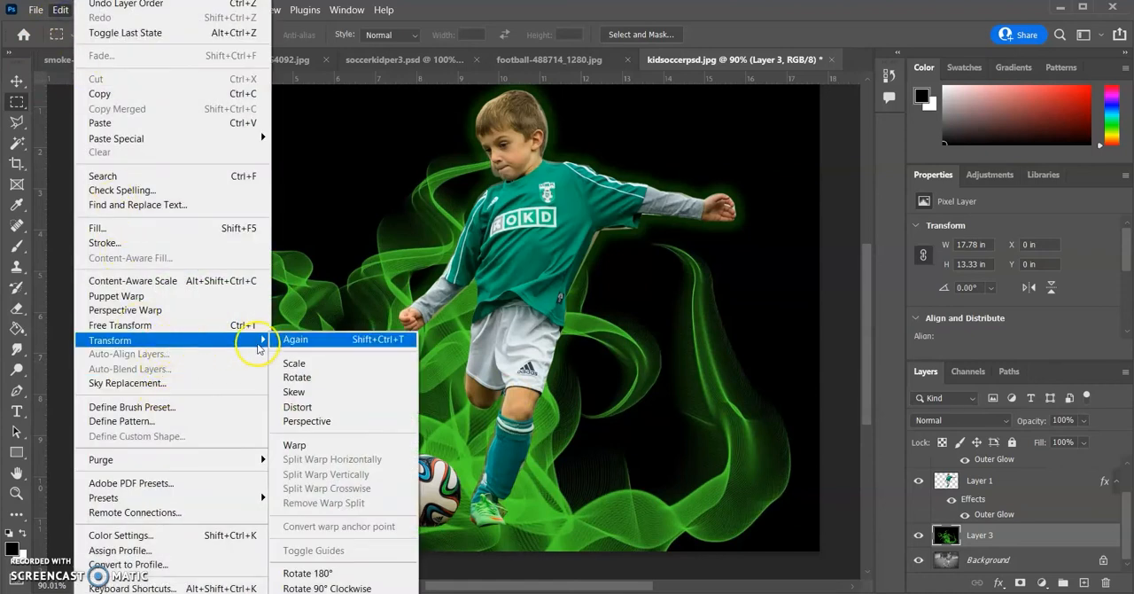
pyautogui.click(305, 366)
pyautogui.moveTo(91, 339); pyautogui.dragTo(108, 302)
pyautogui.moveTo(472, 114)
pyautogui.mouseDown()
pyautogui.moveTo(496, 40)
pyautogui.moveTo(483, 115)
pyautogui.mouseUp()
pyautogui.moveTo(418, 341); pyautogui.dragTo(412, 261)
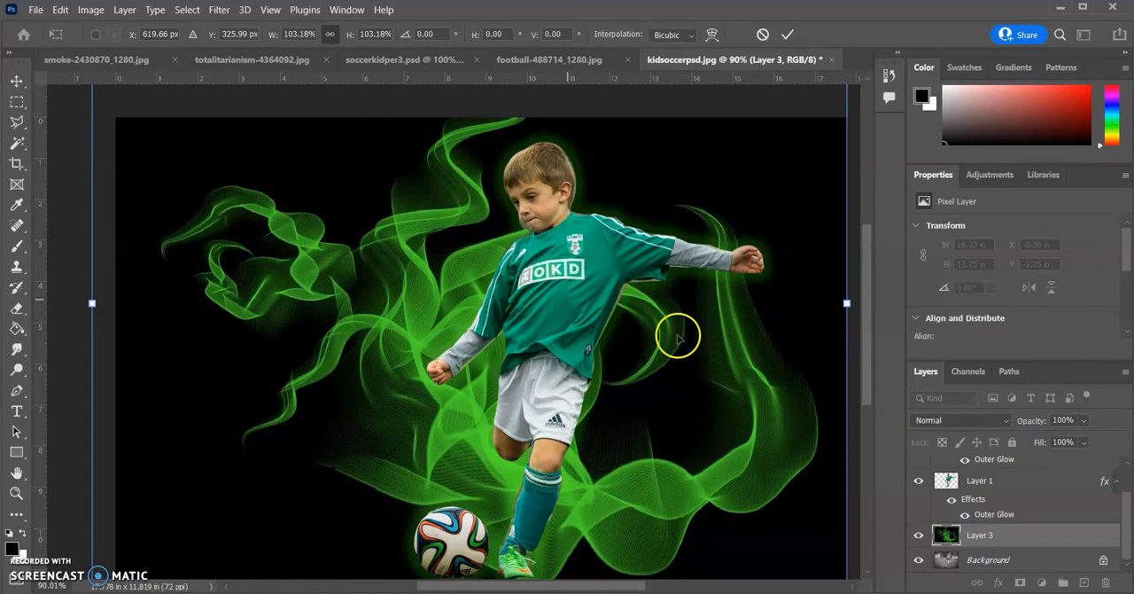
pyautogui.click(16, 84)
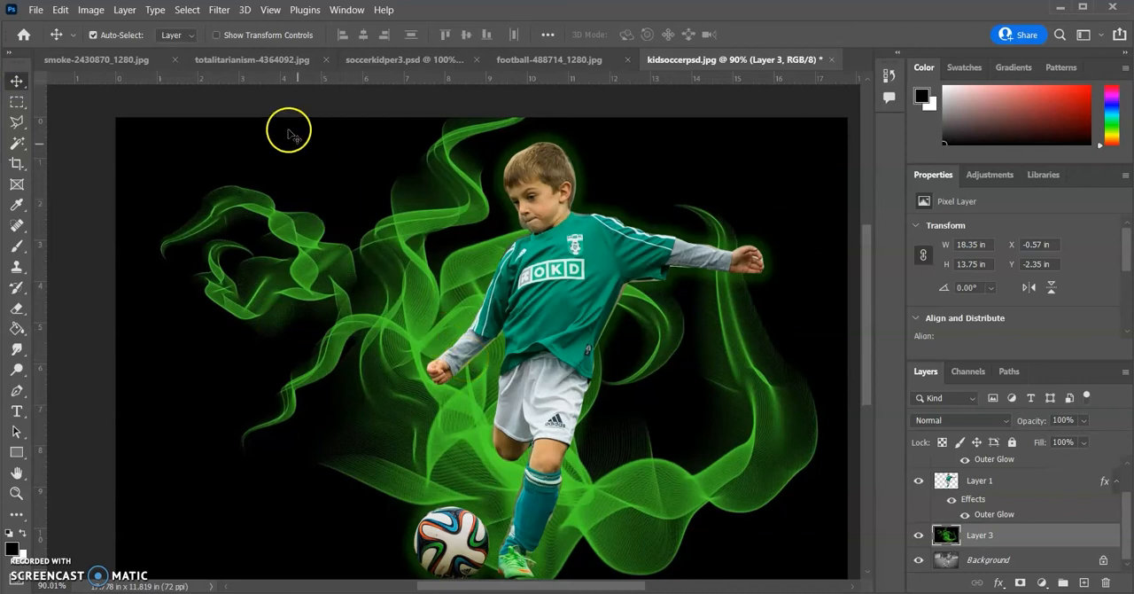
# Switch to totalitarianism-4364092.jpg, clear its existing selection, select the entire canvas and copy the barbed-wire image
pyautogui.click(259, 60)
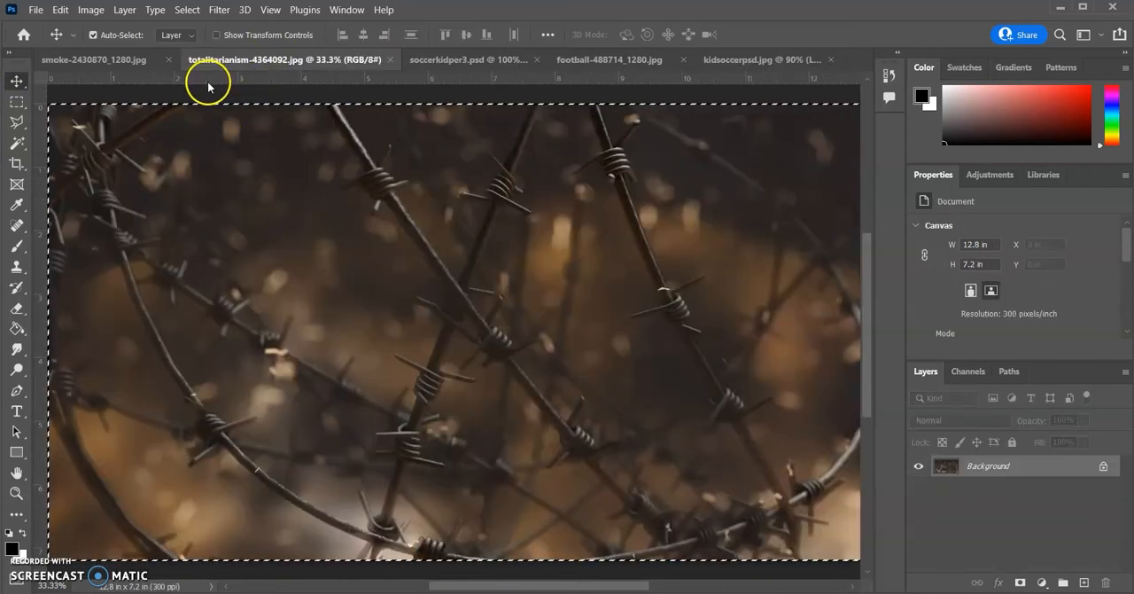
pyautogui.hotkey('ctrl', 'd')
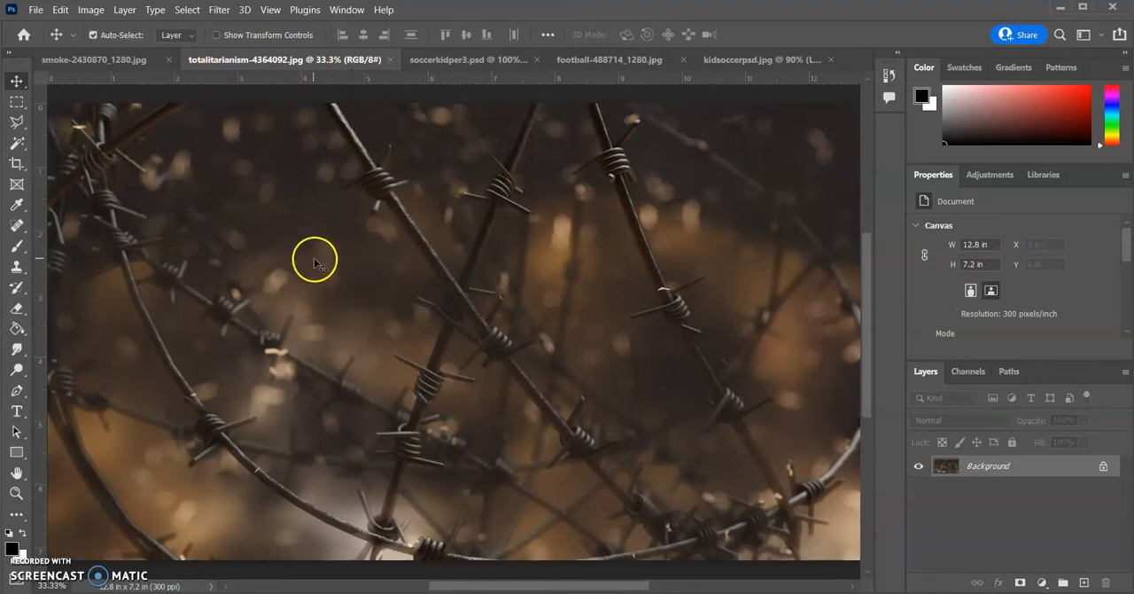
pyautogui.click(187, 11)
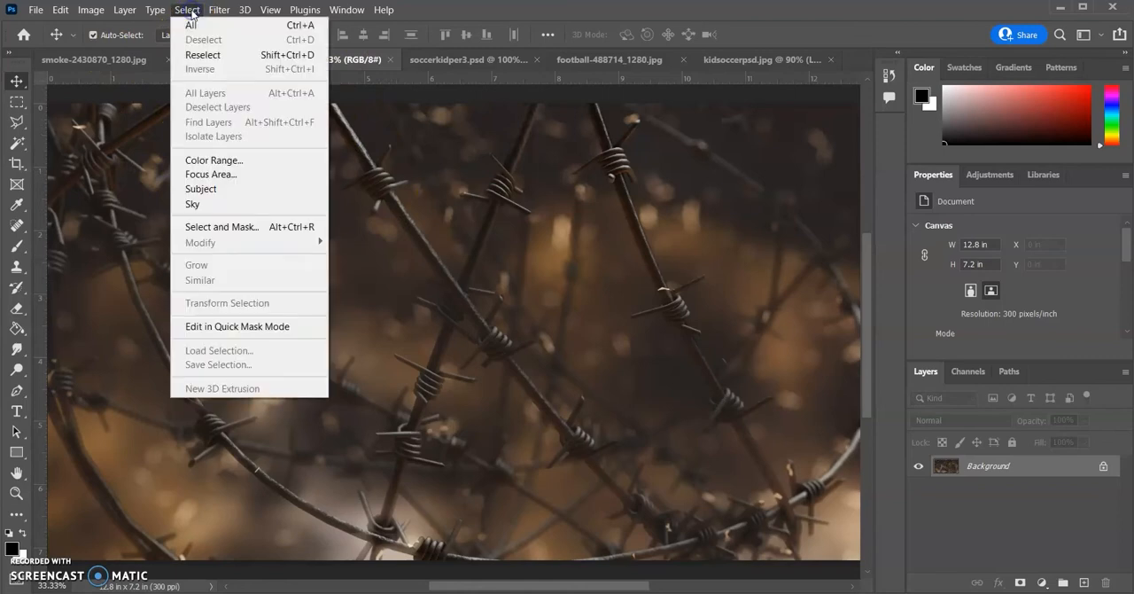
pyautogui.click(192, 24)
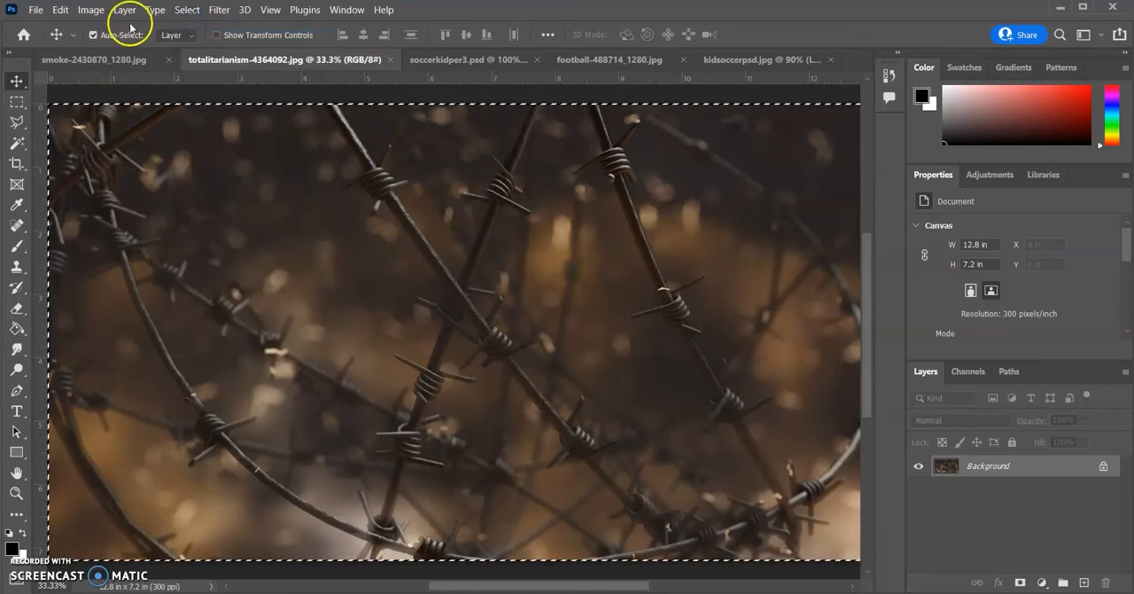
pyautogui.click(61, 9)
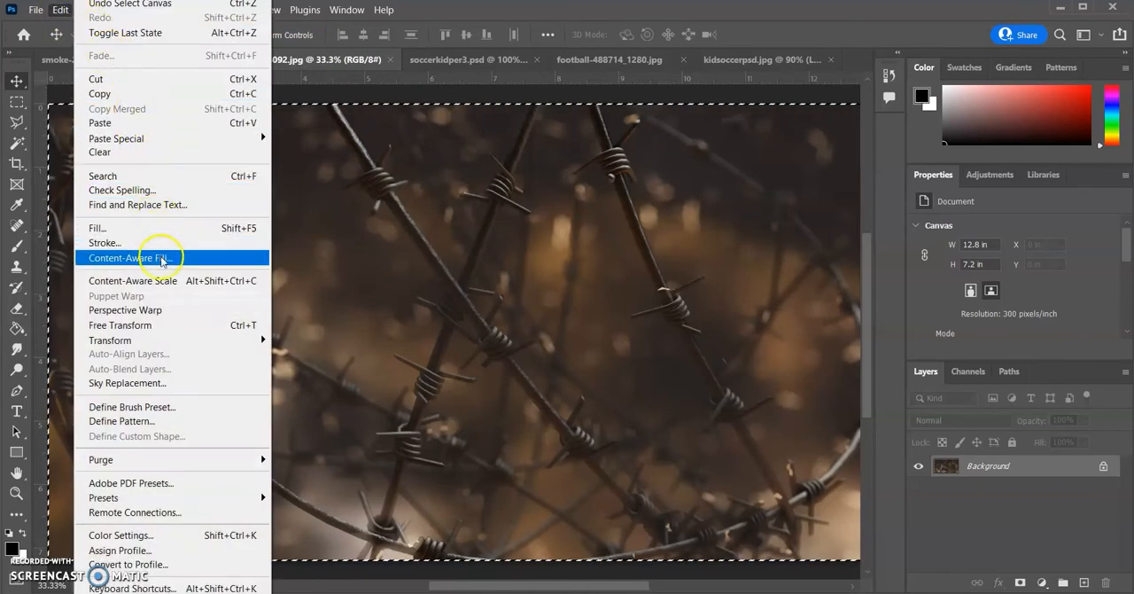
pyautogui.click(123, 94)
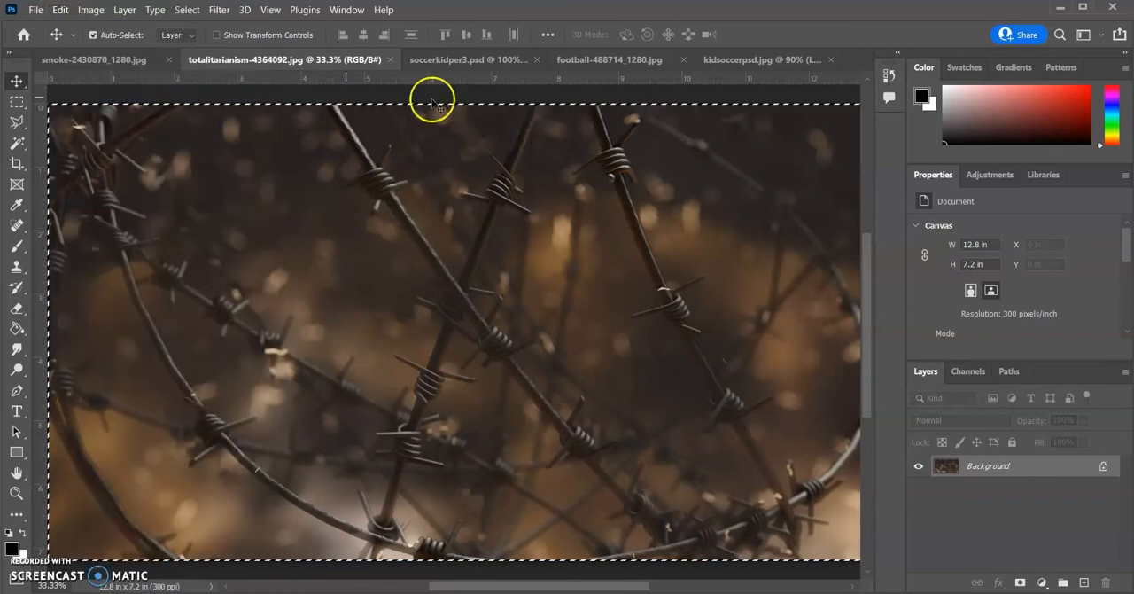
# Return to kidsoccerpsd.jpg and paste the copied barbed-wire image as a new layer above the smoke layer
pyautogui.click(733, 64)
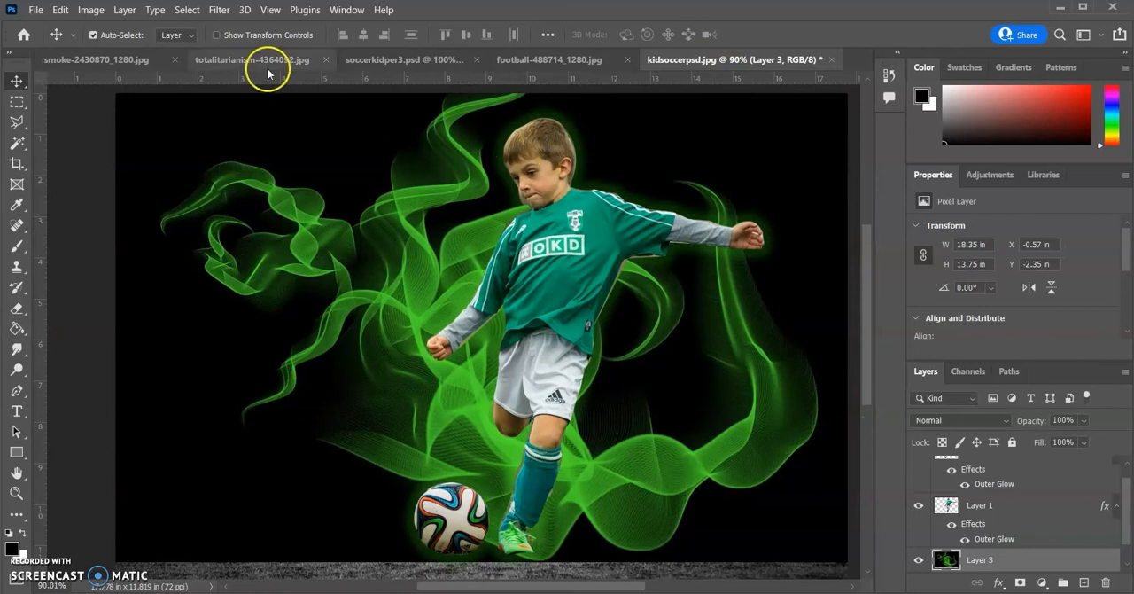
pyautogui.click(60, 10)
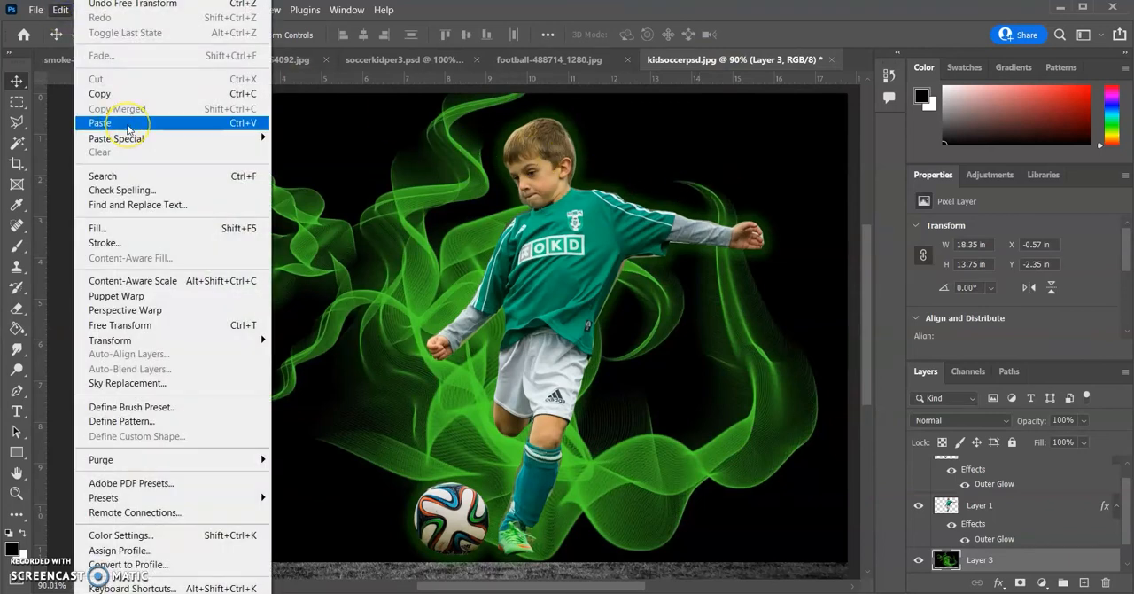
pyautogui.click(127, 128)
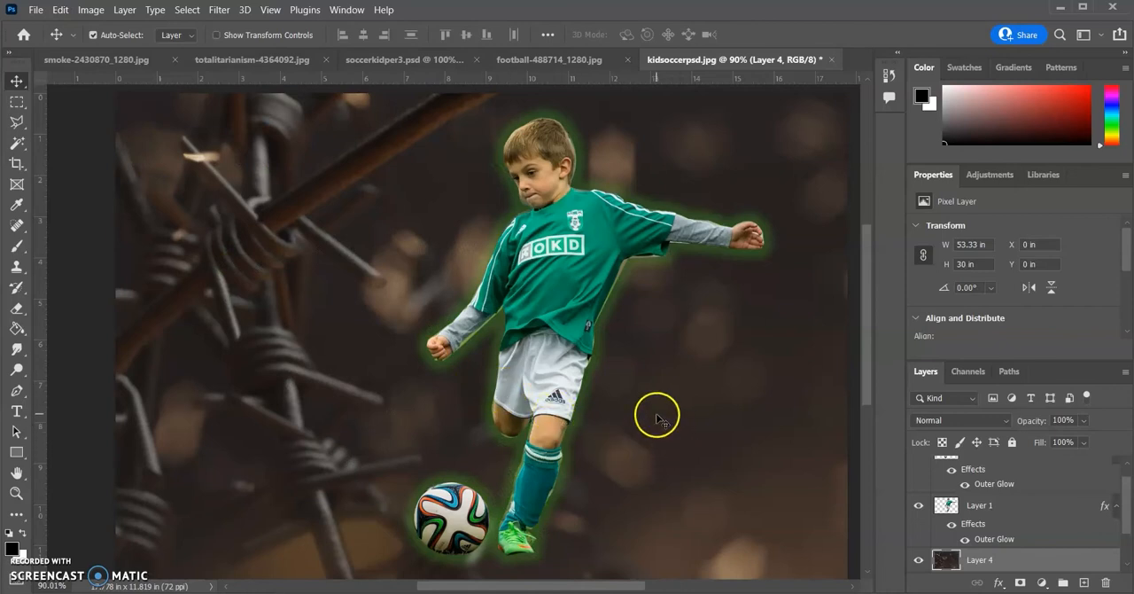
# Set the barbed-wire layer's opacity to 40% so it blends with the green smoke
pyautogui.scroll(-2, 988, 507)
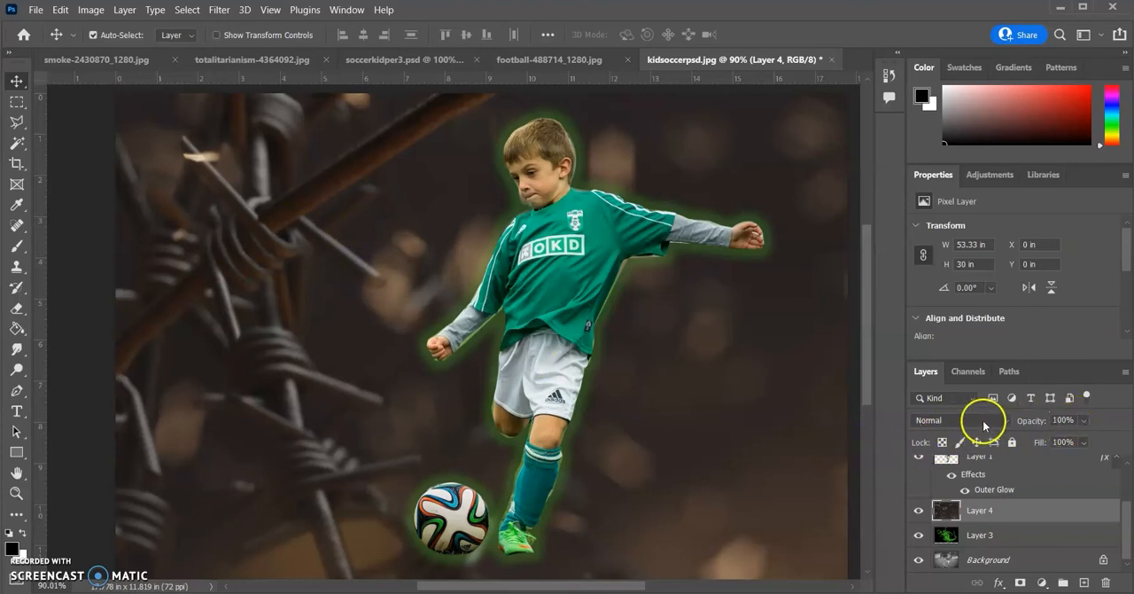
pyautogui.click(1082, 422)
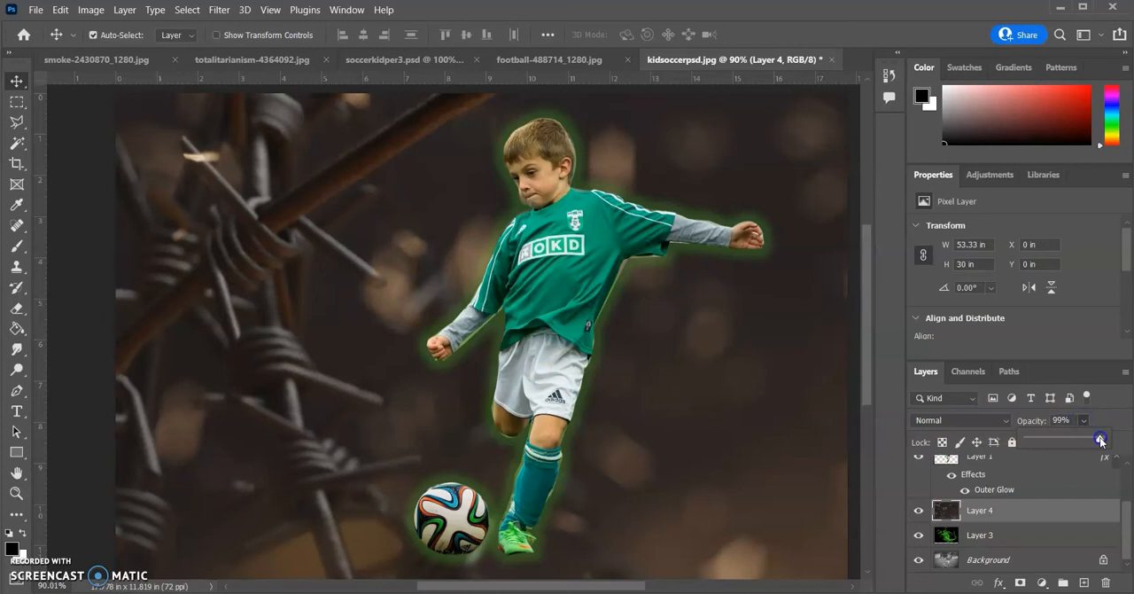
pyautogui.moveTo(1079, 443)
pyautogui.mouseDown()
pyautogui.moveTo(1047, 443)
pyautogui.moveTo(1057, 440)
pyautogui.mouseUp()
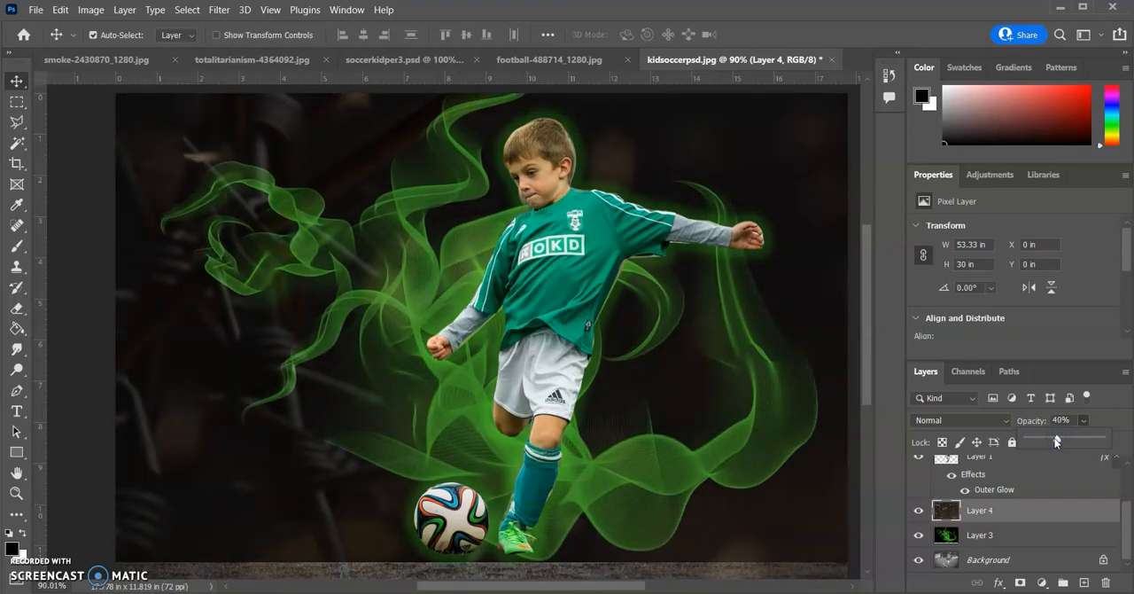
pyautogui.scroll(-1, 685, 523)
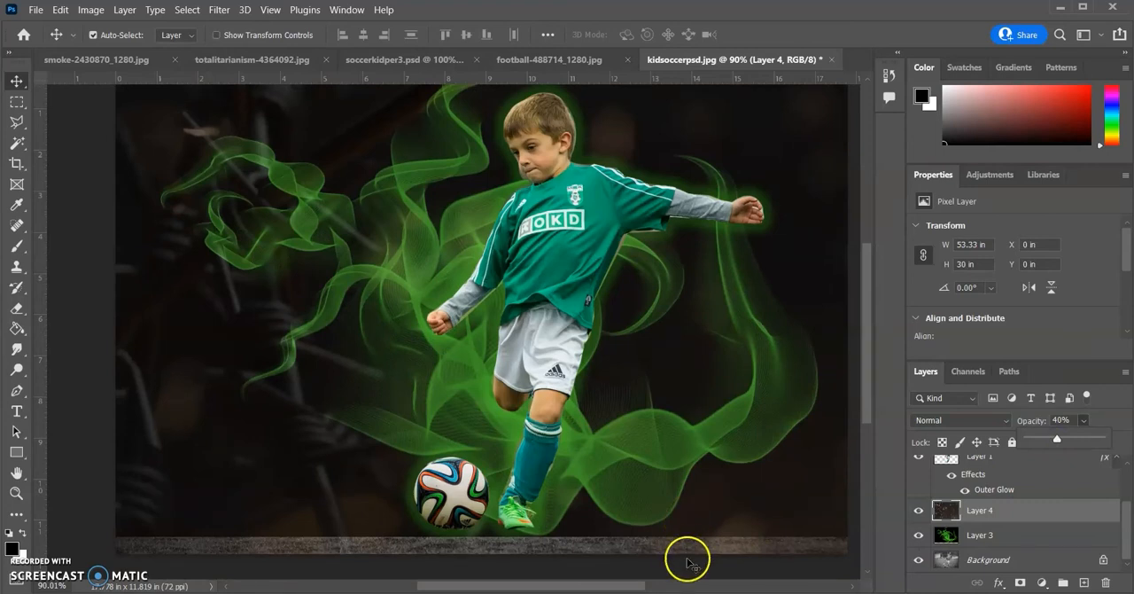
pyautogui.scroll(1, 389, 379)
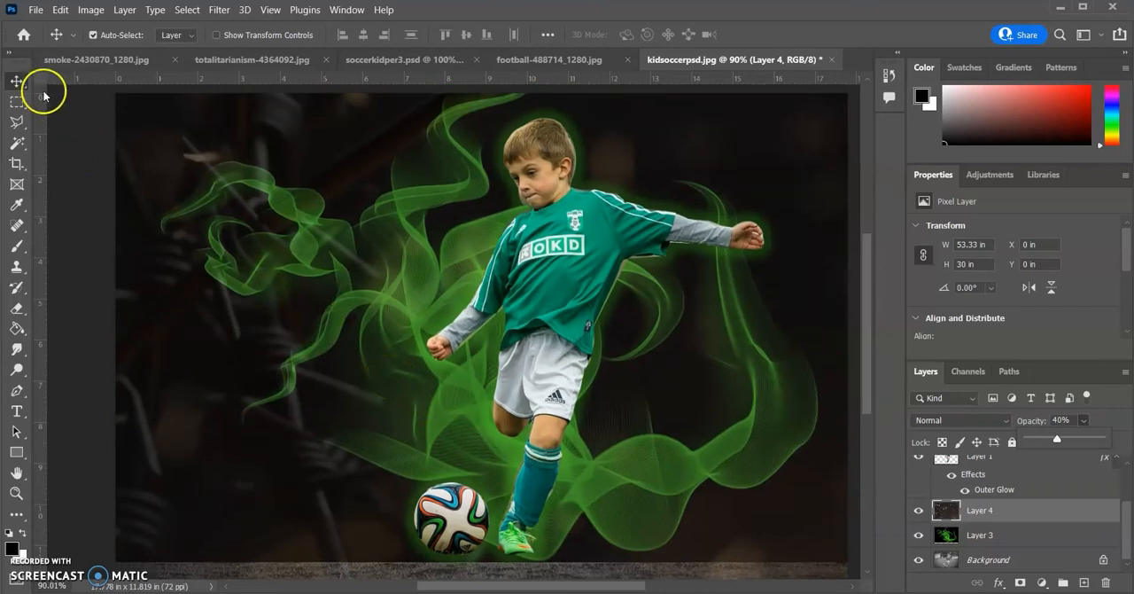
pyautogui.scroll(-2, 312, 347)
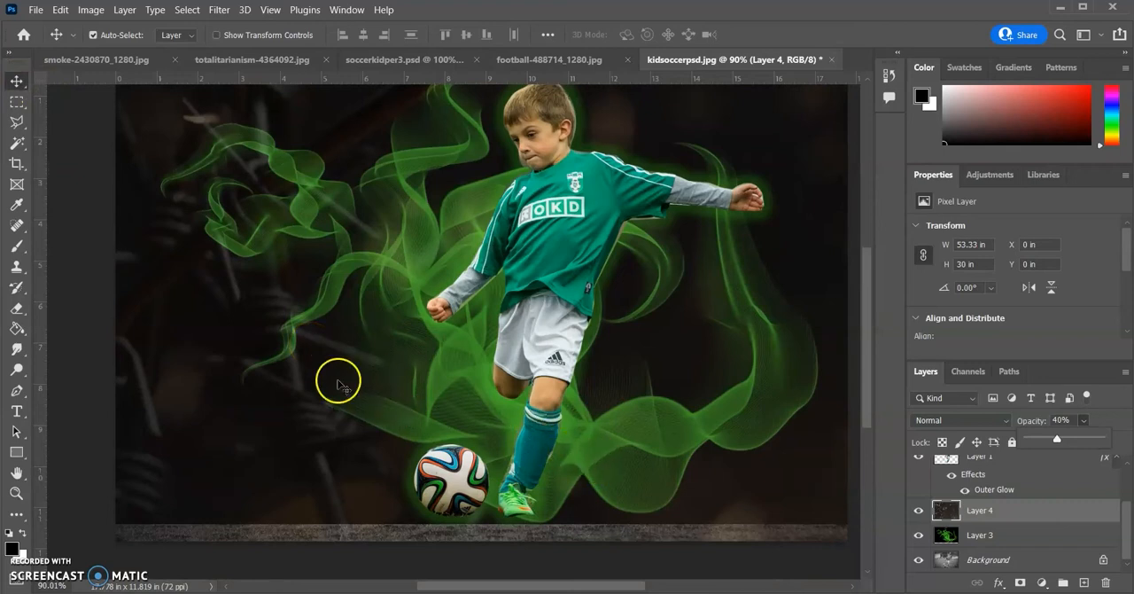
# Try to nudge the faded barbed-wire layer slightly with the Move tool and check the whole composition
pyautogui.click(16, 81)
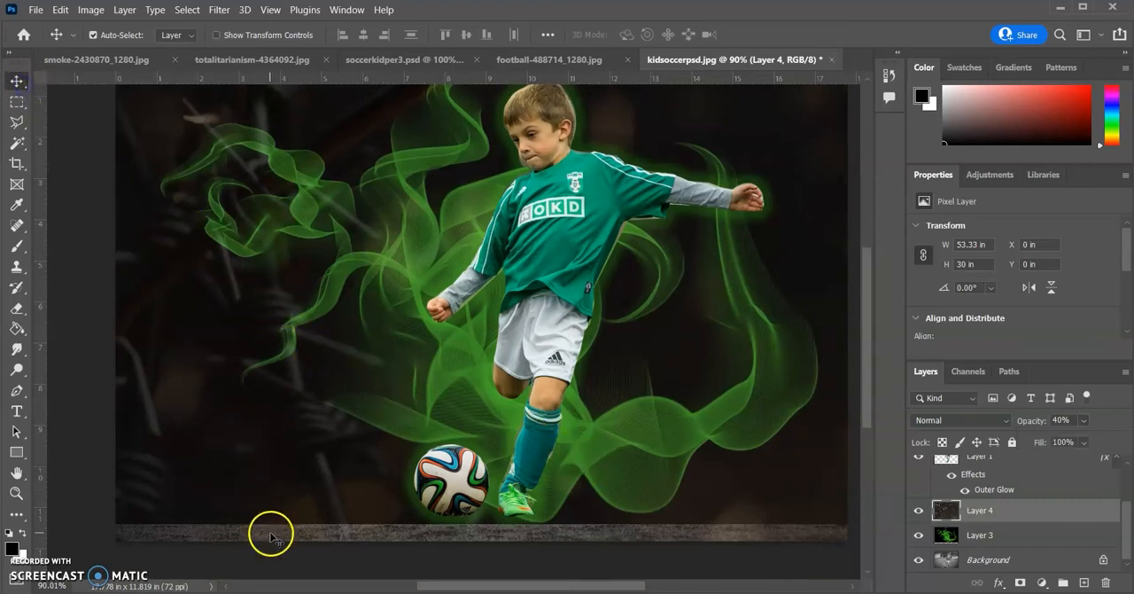
pyautogui.moveTo(255, 493); pyautogui.dragTo(253, 475)
pyautogui.scroll(2, 249, 479)
pyautogui.scroll(-3, 248, 474)
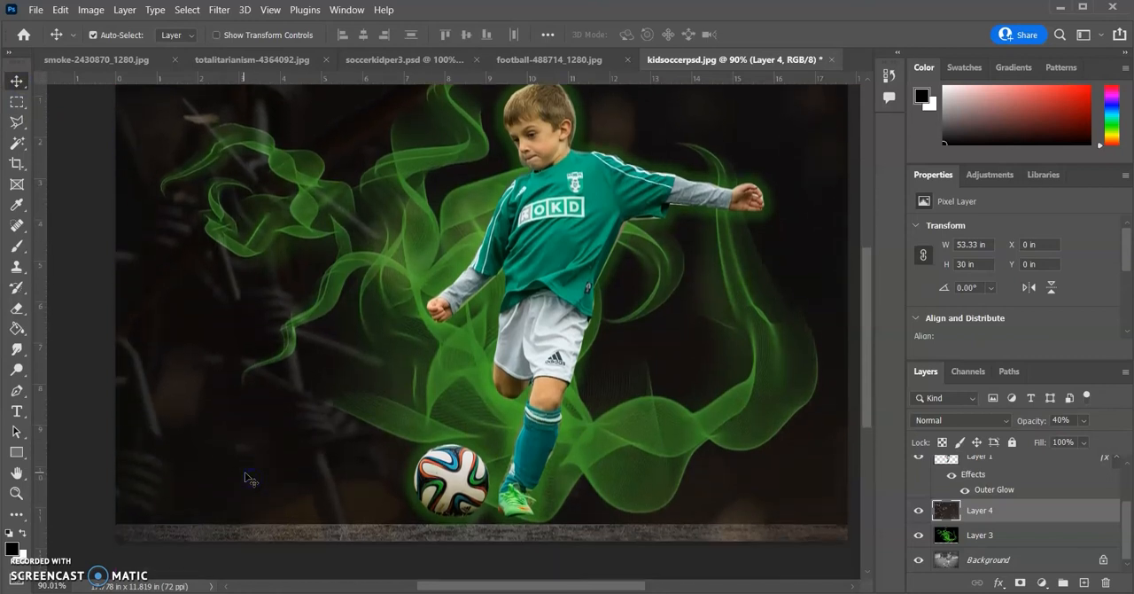
pyautogui.scroll(4, 239, 447)
pyautogui.moveTo(228, 399)
pyautogui.mouseDown()
pyautogui.moveTo(231, 422)
pyautogui.moveTo(233, 391)
pyautogui.mouseUp()
pyautogui.scroll(-4, 236, 399)
pyautogui.scroll(3, 244, 410)
pyautogui.scroll(1, 245, 410)
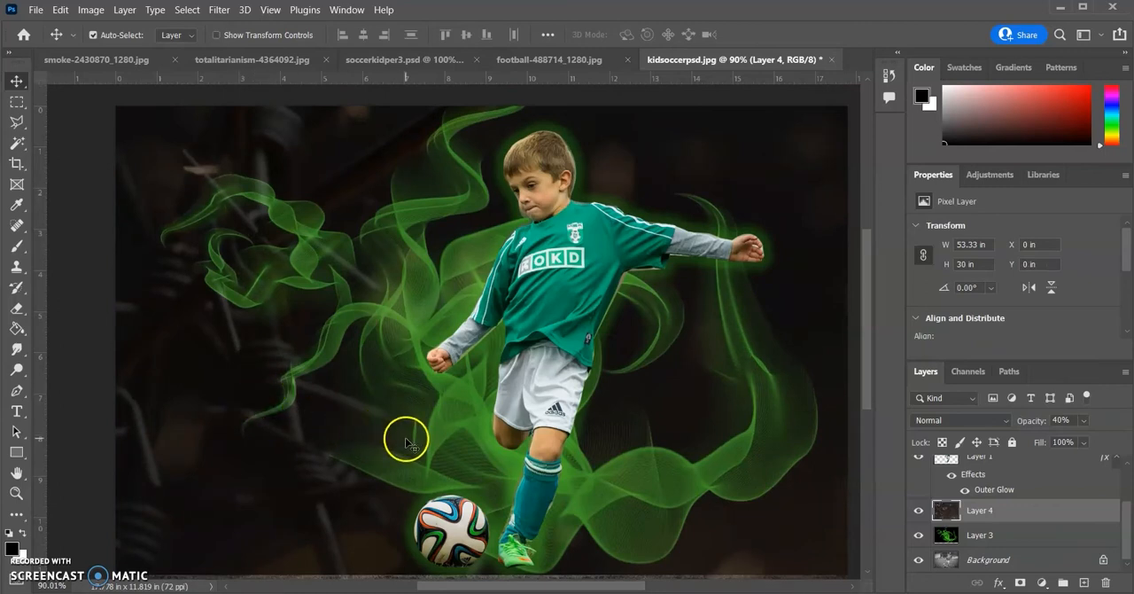
pyautogui.scroll(-2, 445, 405)
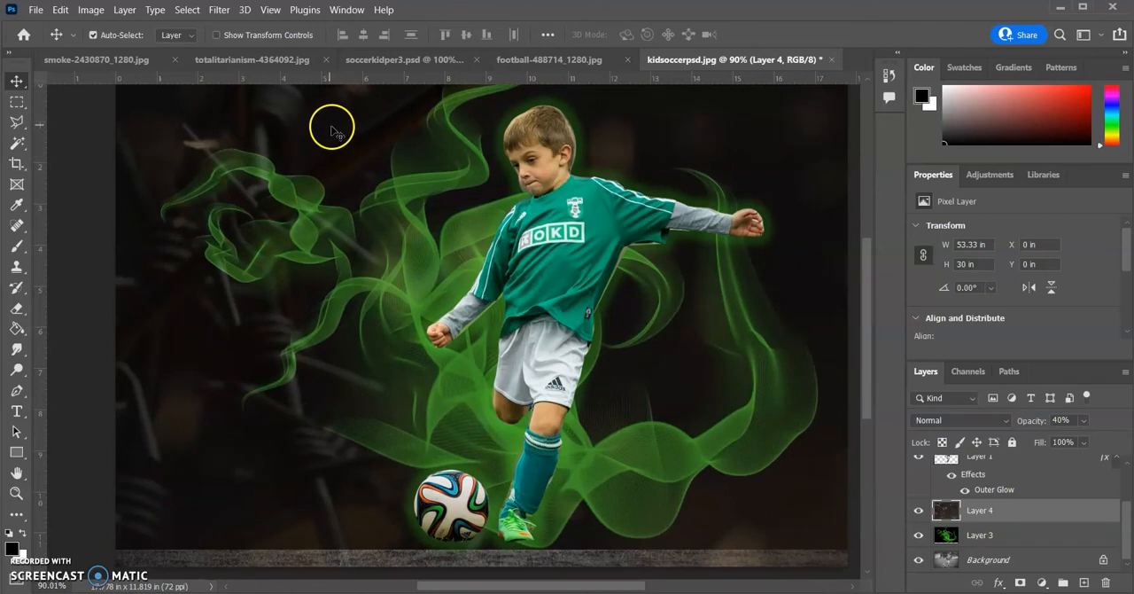
# Open the frog image frog-155443_640.png from the Downloads folder
pyautogui.click(35, 11)
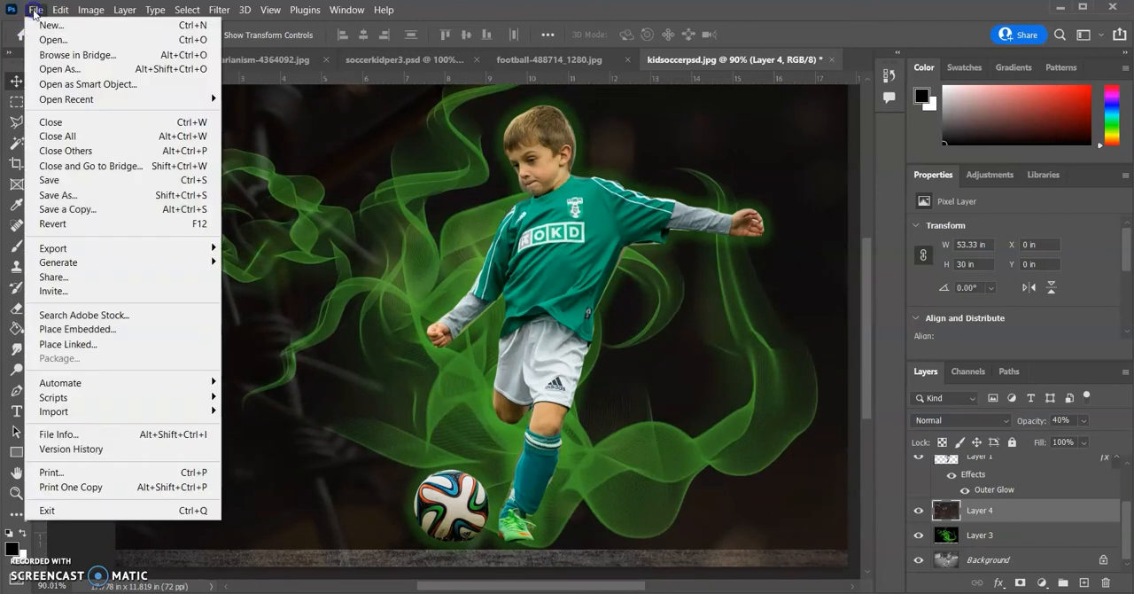
pyautogui.click(53, 42)
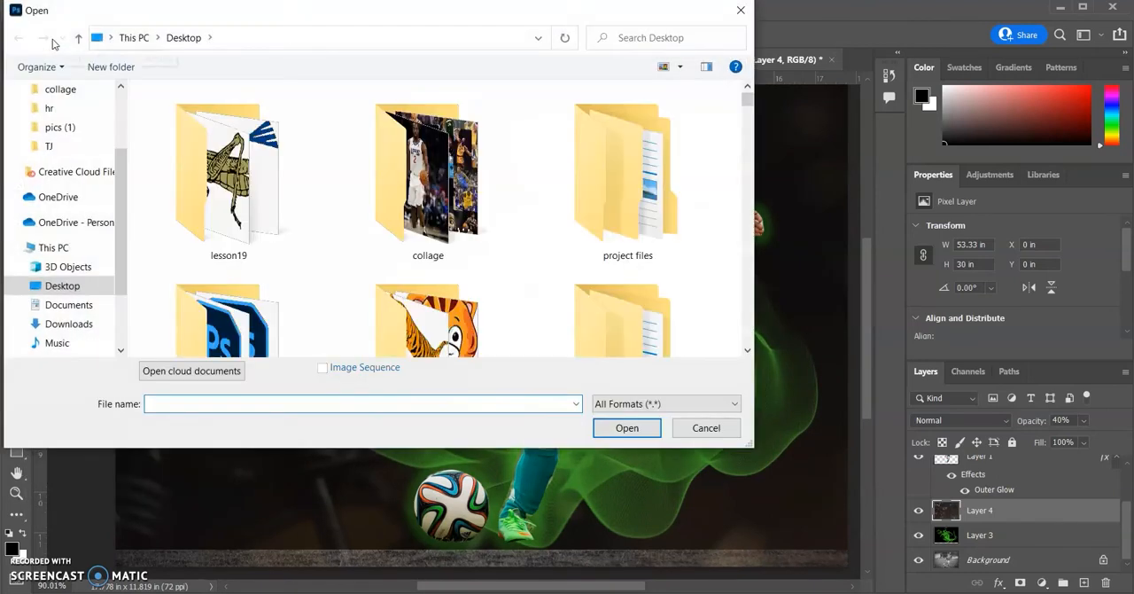
pyautogui.scroll(2, 75, 168)
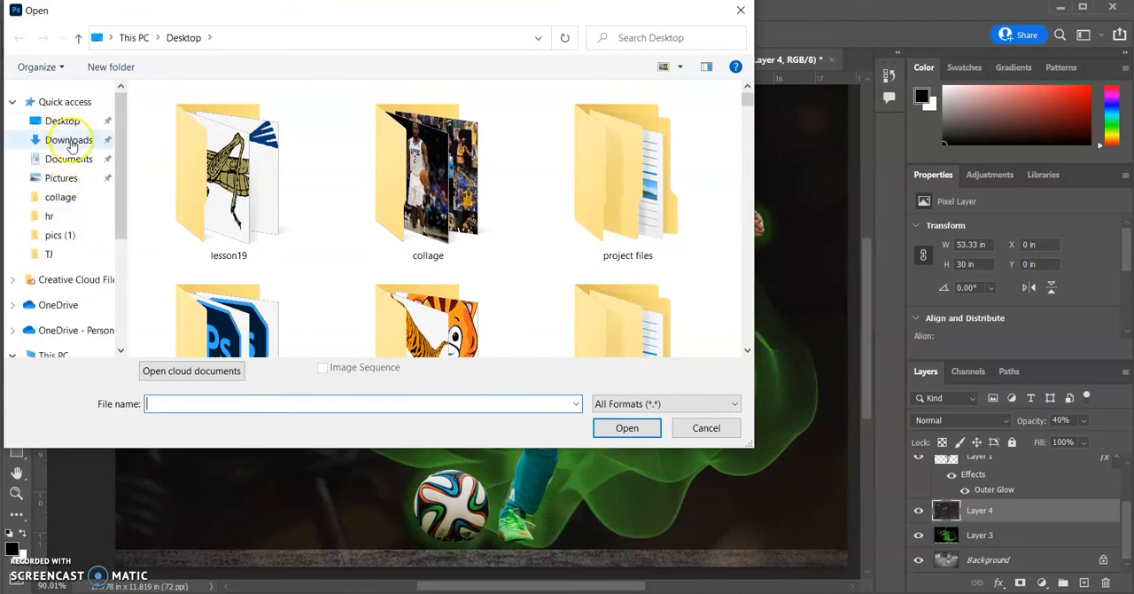
pyautogui.click(70, 140)
pyautogui.doubleClick(179, 159)
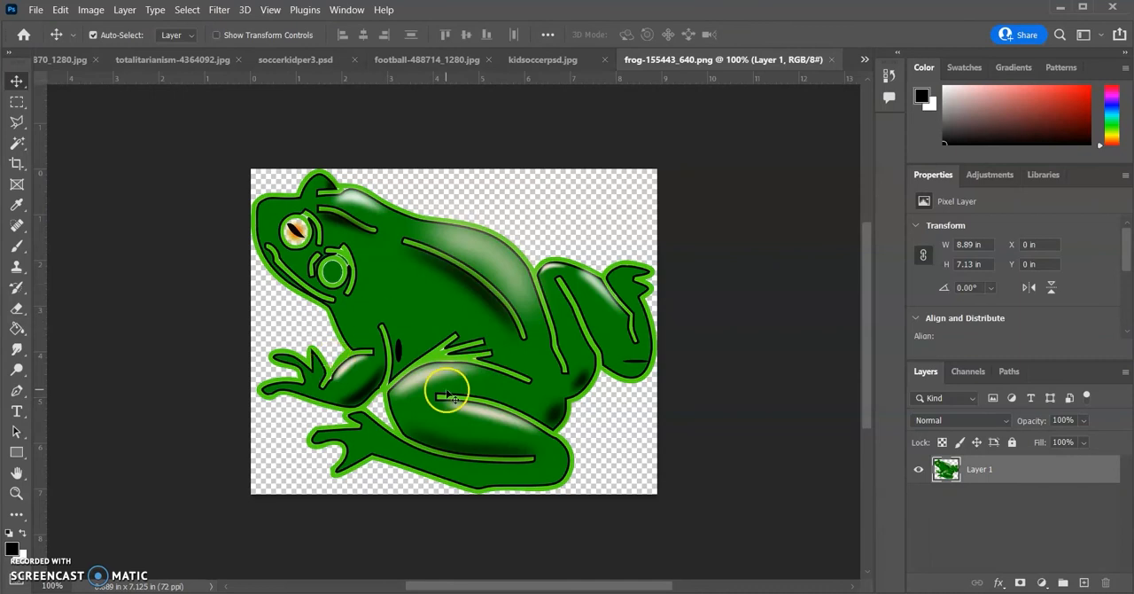
# Copy the entire frog image and paste it into kidsoccerpsd.jpg as a new layer above the barbed-wire layer
pyautogui.click(187, 9)
pyautogui.click(192, 24)
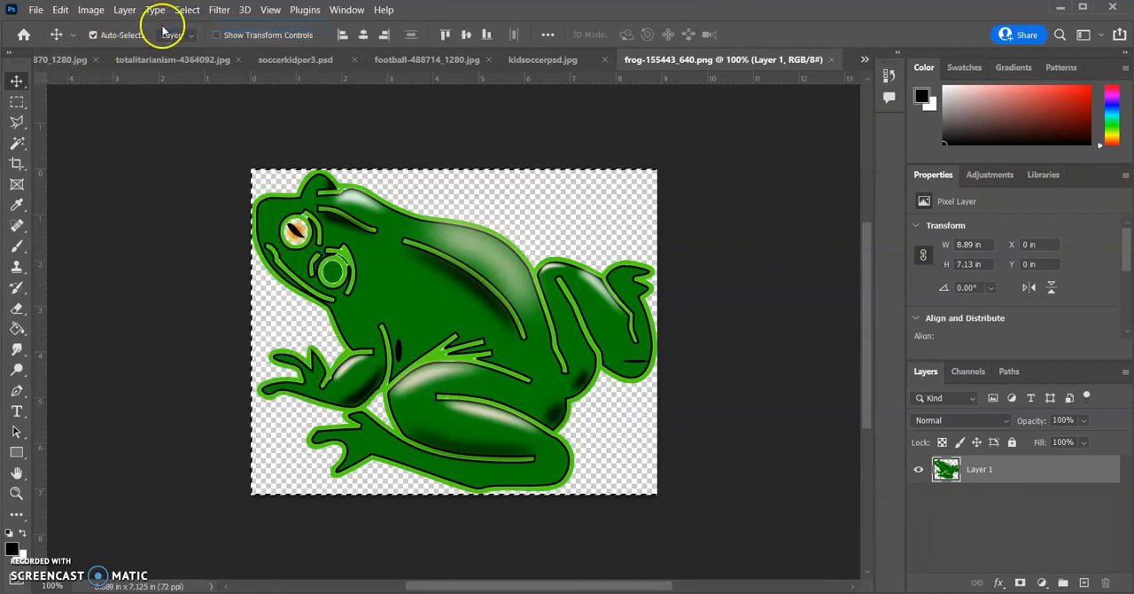
pyautogui.click(61, 9)
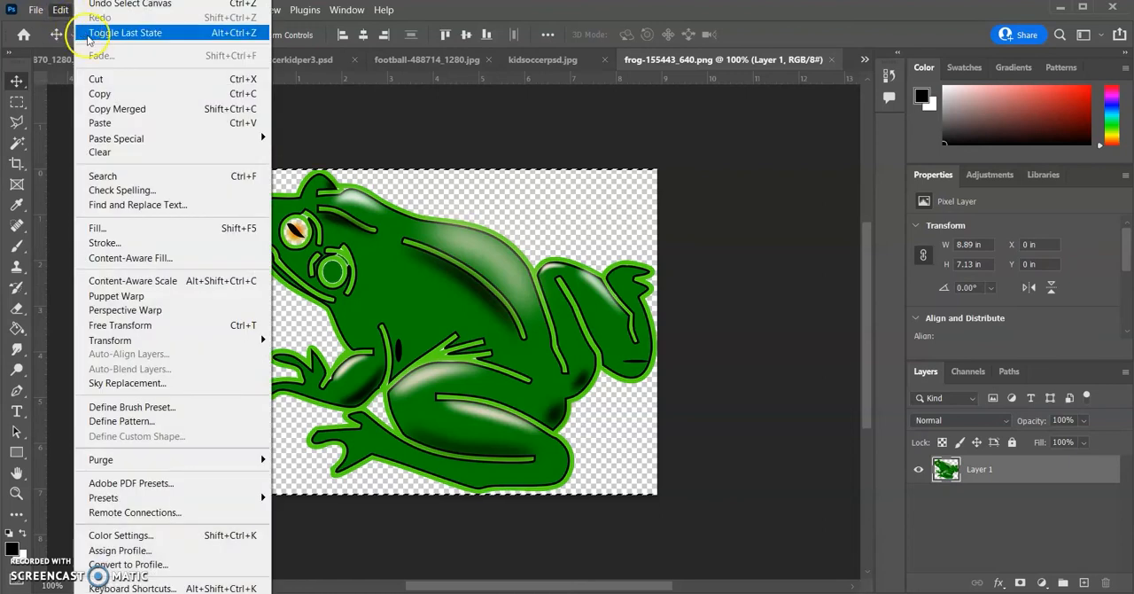
pyautogui.click(103, 93)
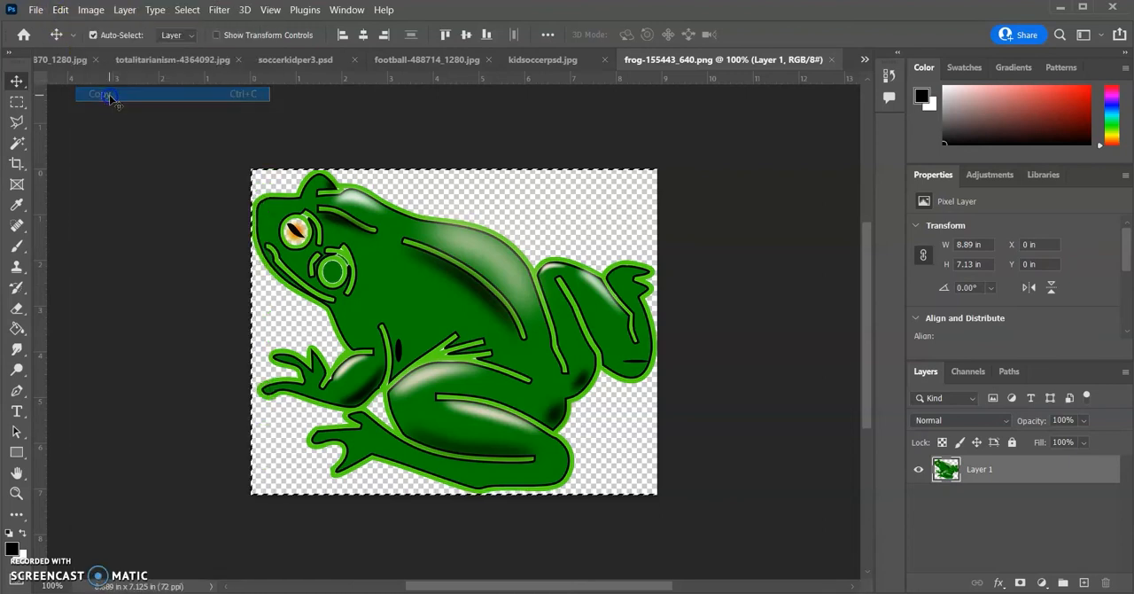
pyautogui.click(542, 60)
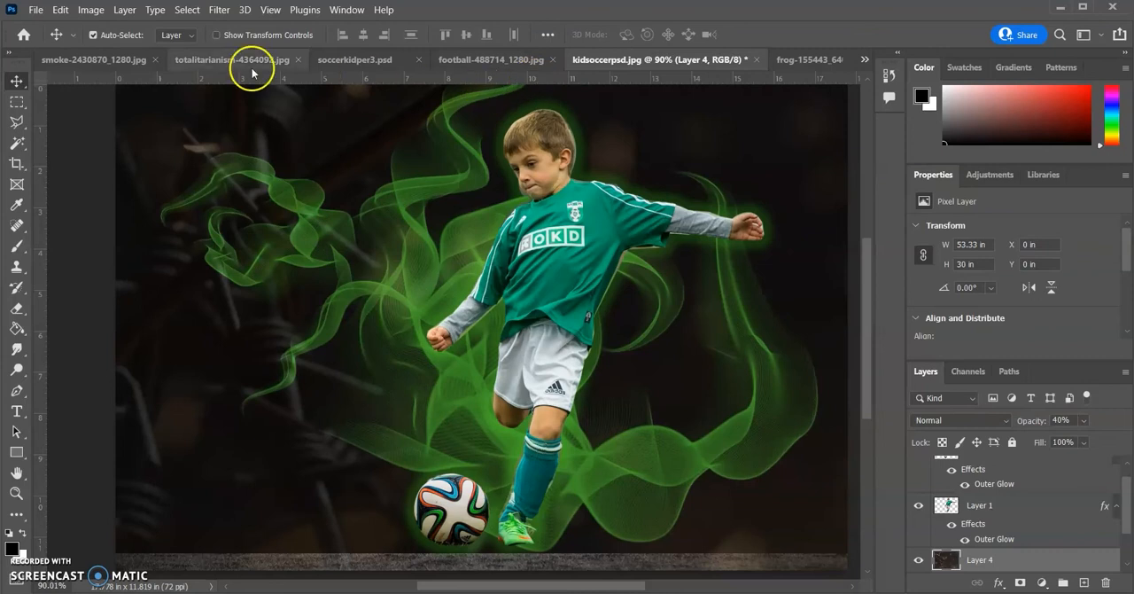
pyautogui.click(60, 10)
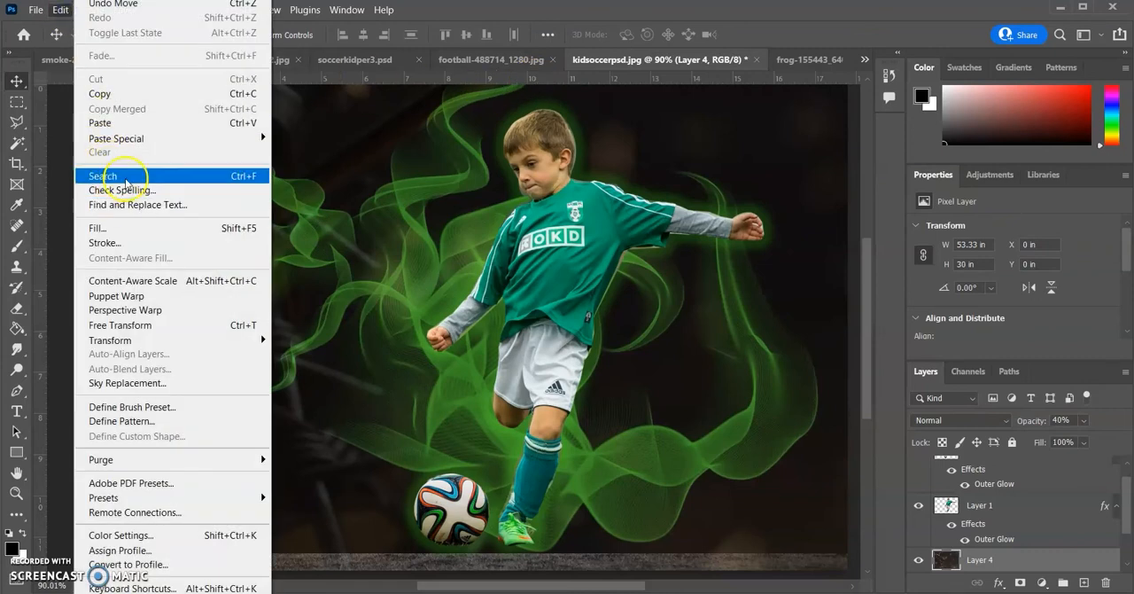
pyautogui.click(98, 124)
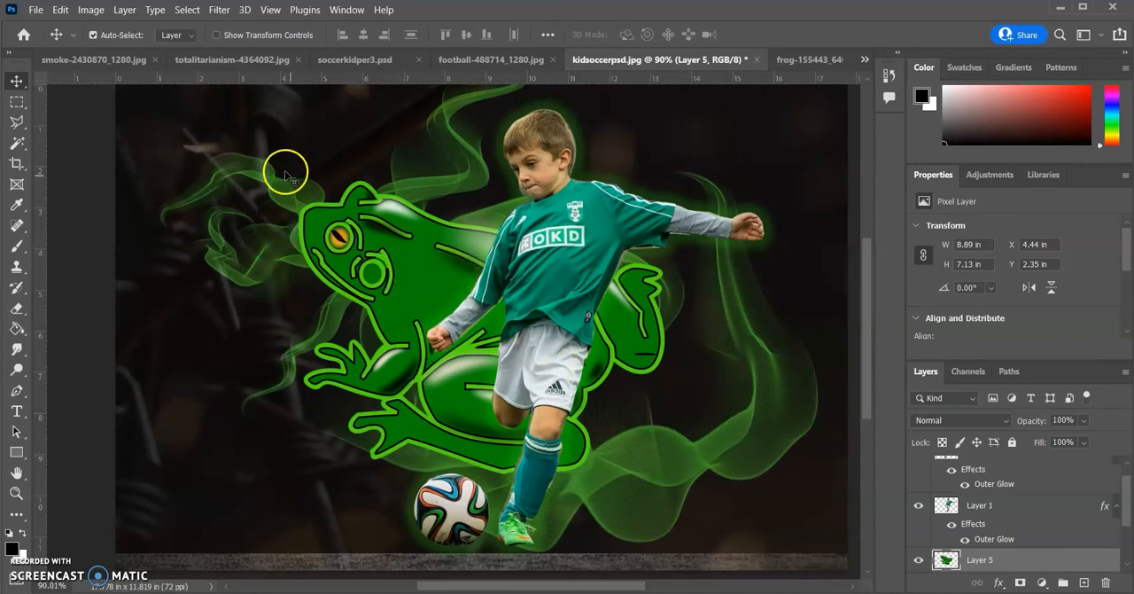
# Scale the frog layer to about 54% and place it in the lower-right corner of the composition, beside the boy's feet
pyautogui.click(61, 11)
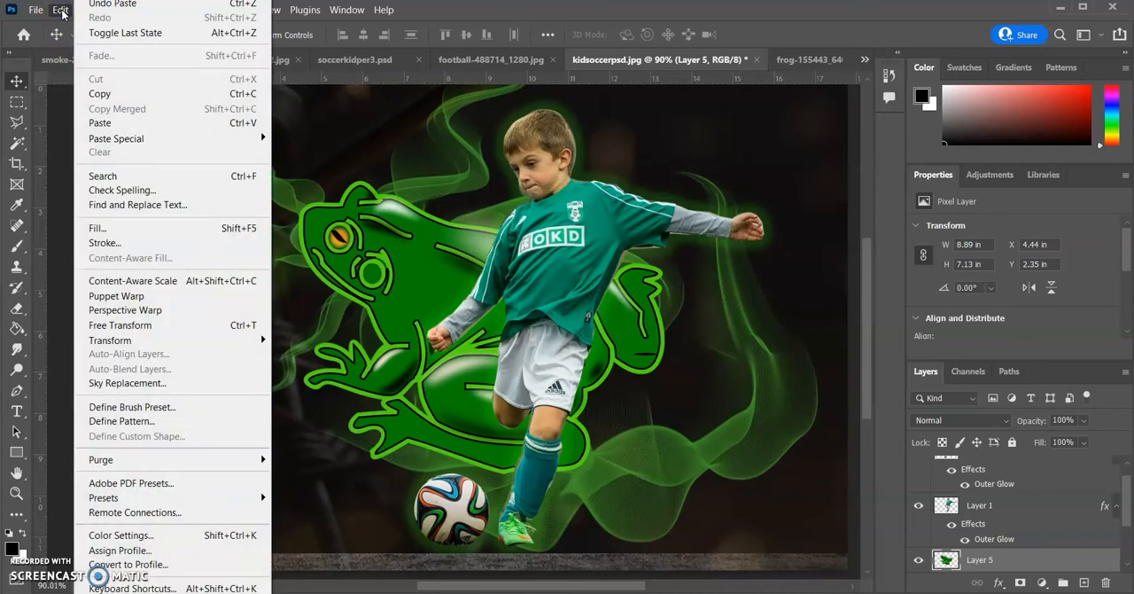
pyautogui.moveTo(172, 339)
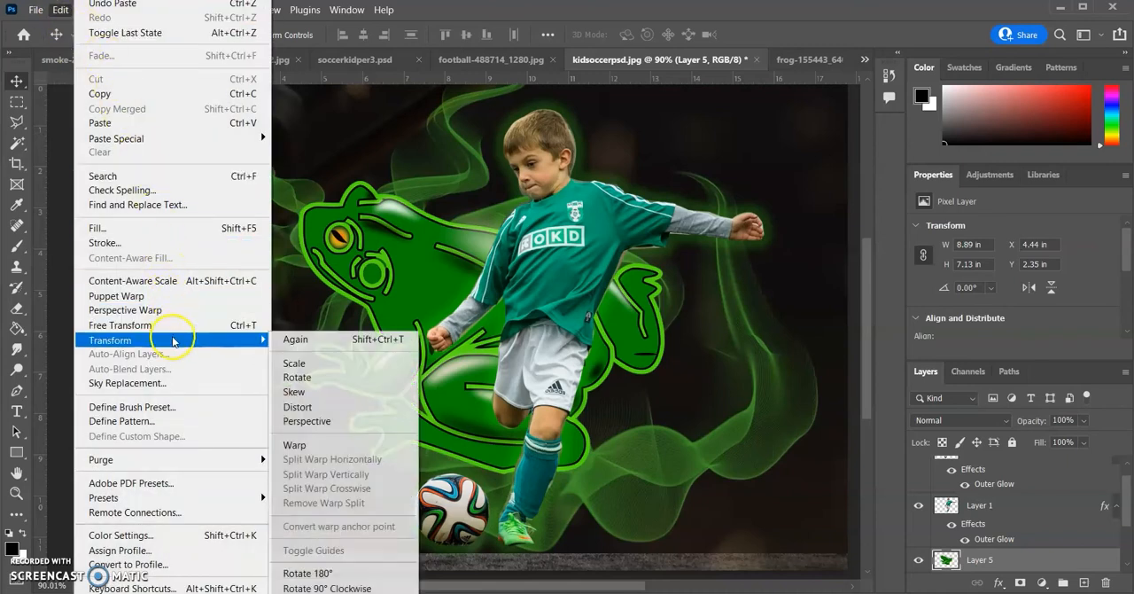
pyautogui.click(293, 363)
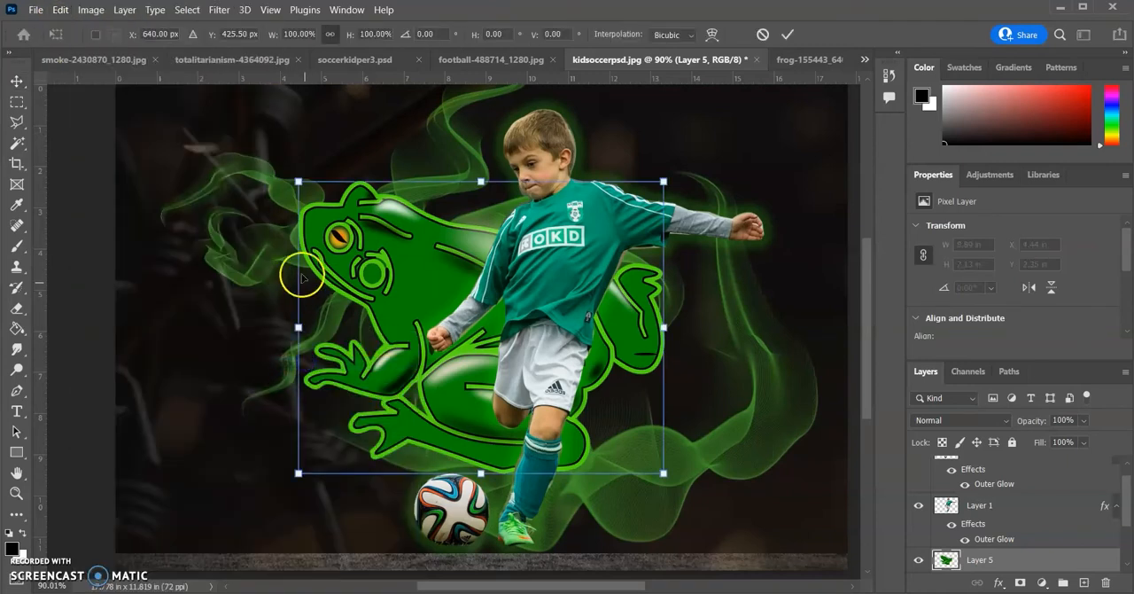
pyautogui.moveTo(302, 185); pyautogui.dragTo(373, 242)
pyautogui.moveTo(404, 290); pyautogui.dragTo(586, 366)
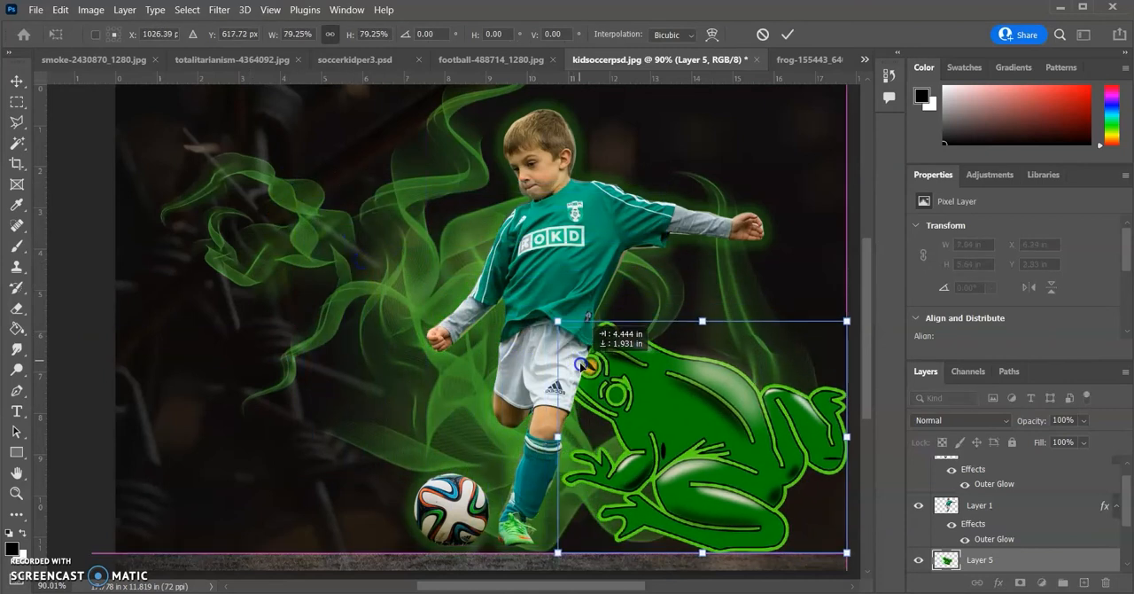
pyautogui.moveTo(556, 321); pyautogui.dragTo(645, 397)
pyautogui.moveTo(715, 465); pyautogui.dragTo(695, 465)
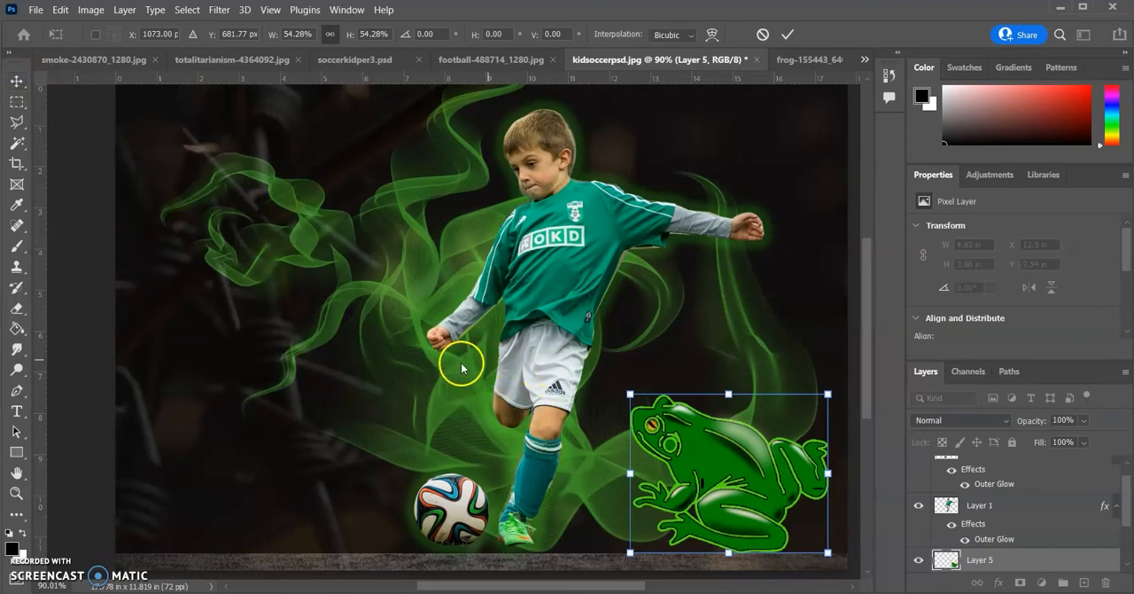
pyautogui.click(17, 81)
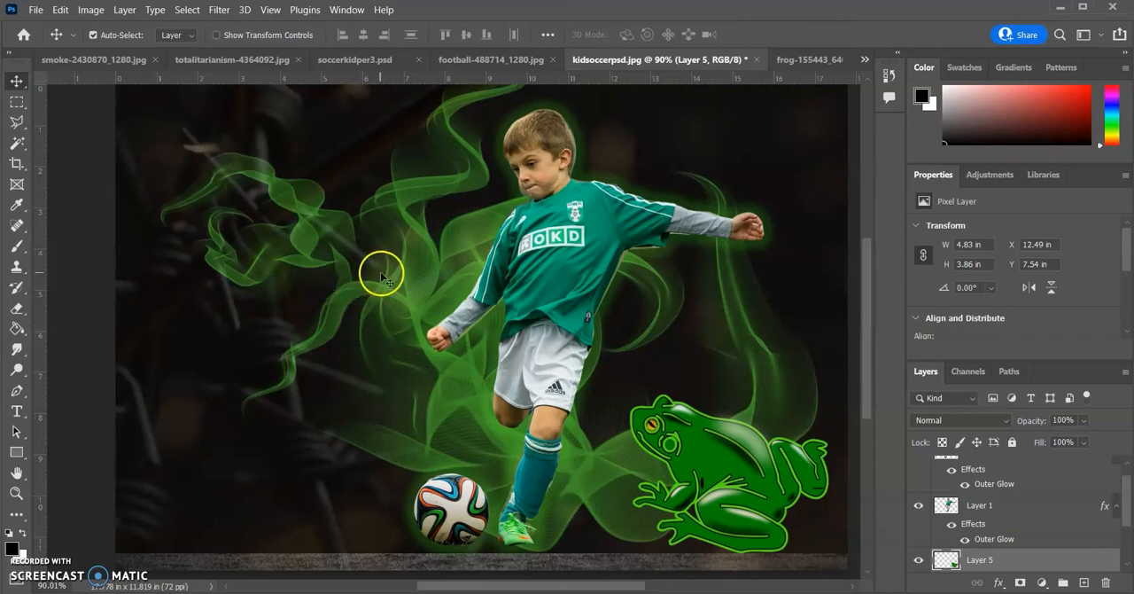
# Try to nudge the green smoke layer slightly with the Move tool
pyautogui.scroll(-3, 1026, 503)
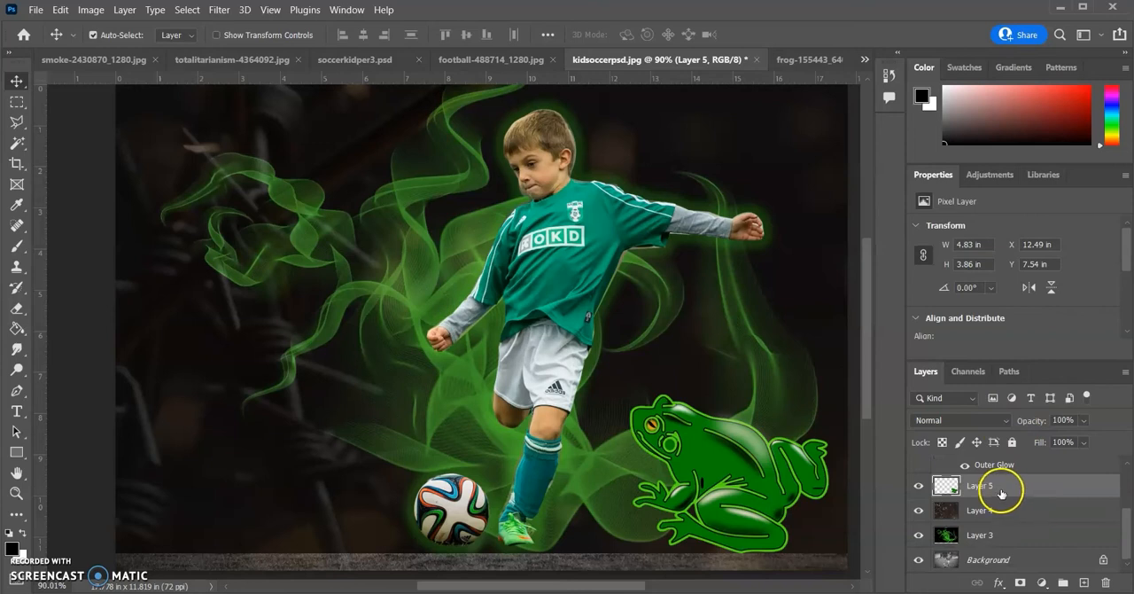
pyautogui.click(1013, 537)
pyautogui.click(1013, 564)
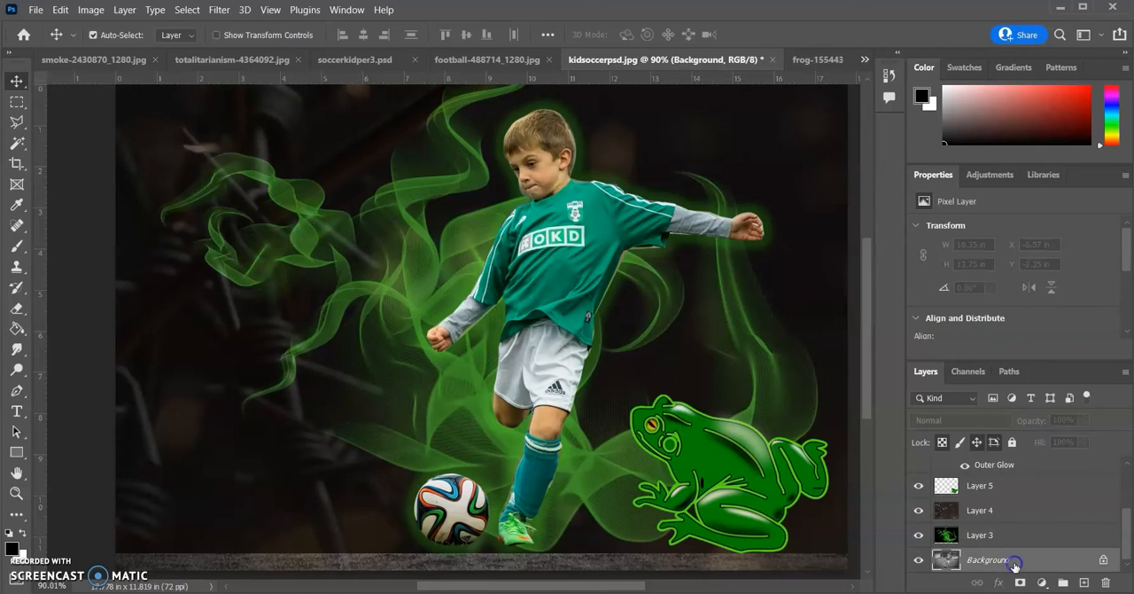
pyautogui.click(1028, 537)
pyautogui.click(1032, 537)
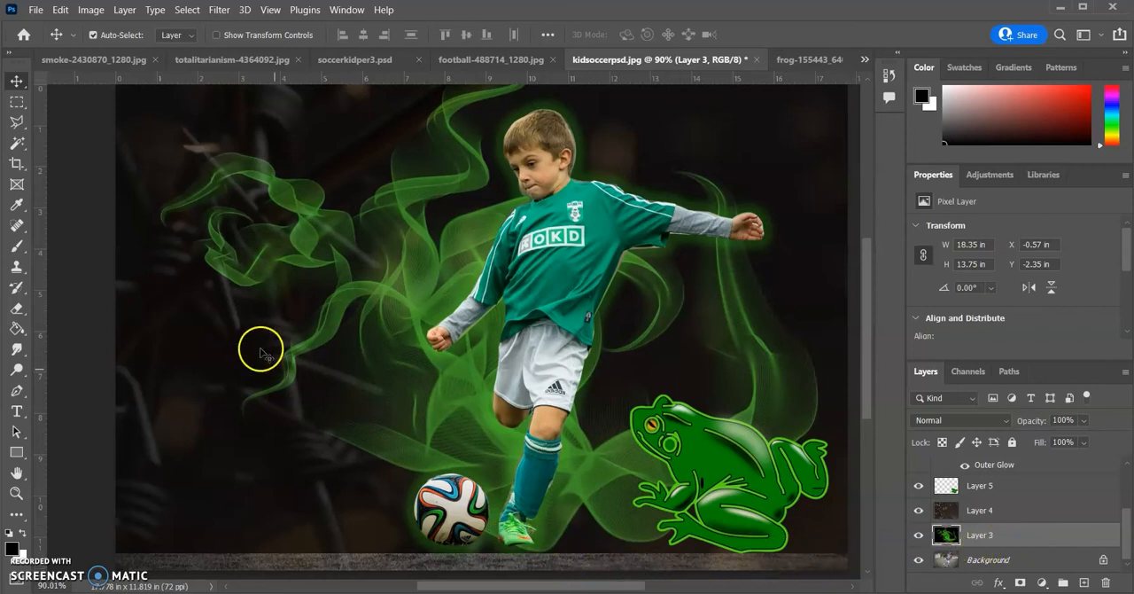
pyautogui.click(213, 364)
pyautogui.moveTo(212, 364); pyautogui.dragTo(210, 362)
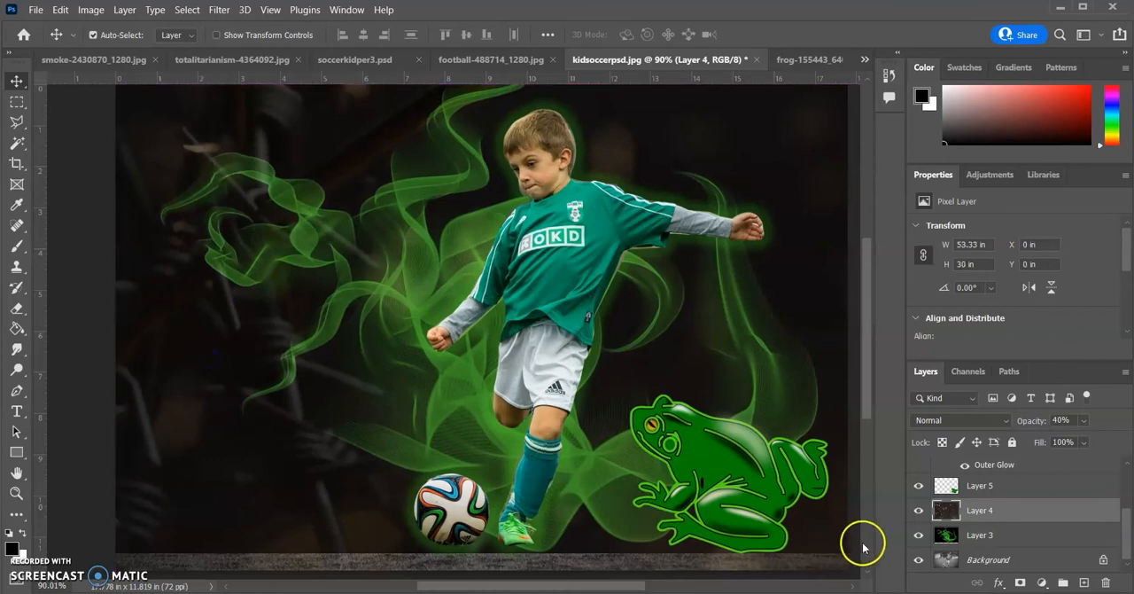
pyautogui.click(1031, 536)
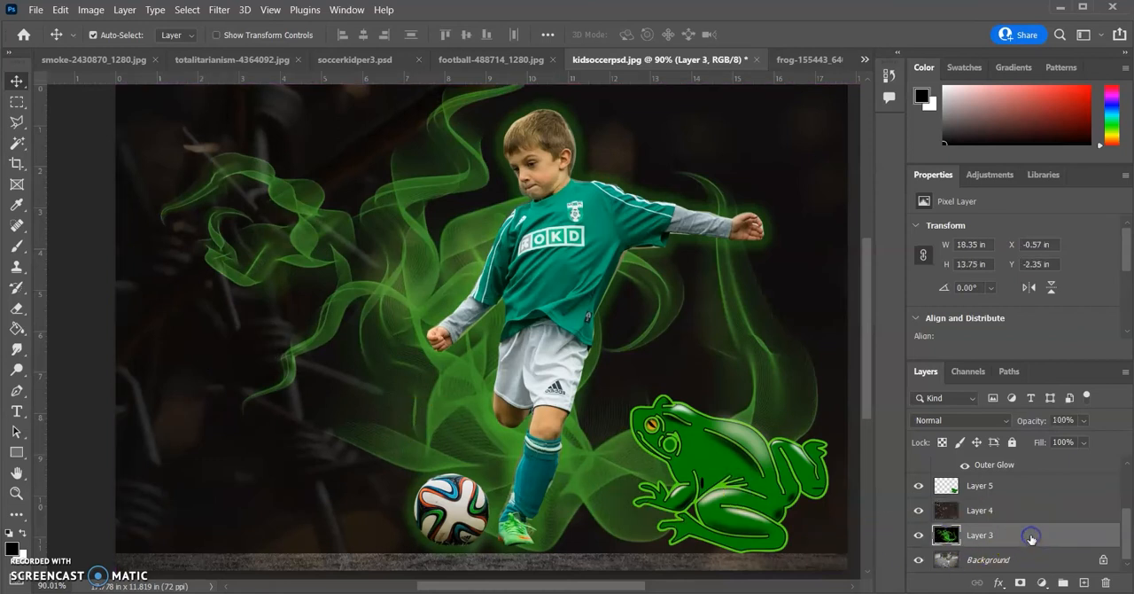
pyautogui.moveTo(254, 417); pyautogui.dragTo(257, 413)
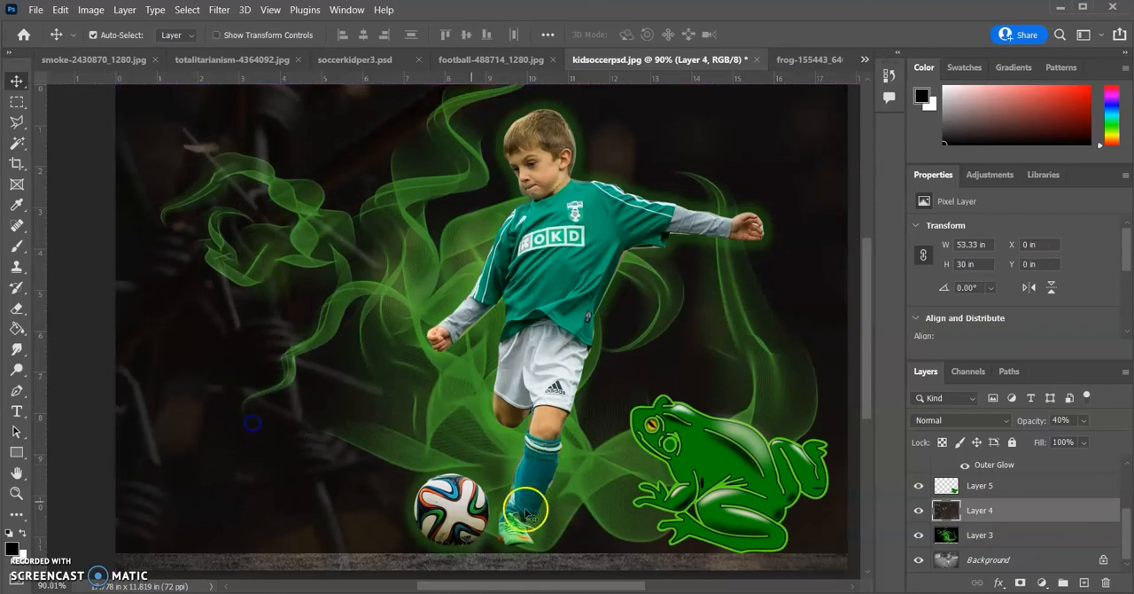
# Move the barbed-wire layer up to about Y -0.68 in and the smoke layer down to about Y -1.93 in
pyautogui.moveTo(342, 537); pyautogui.dragTo(355, 502)
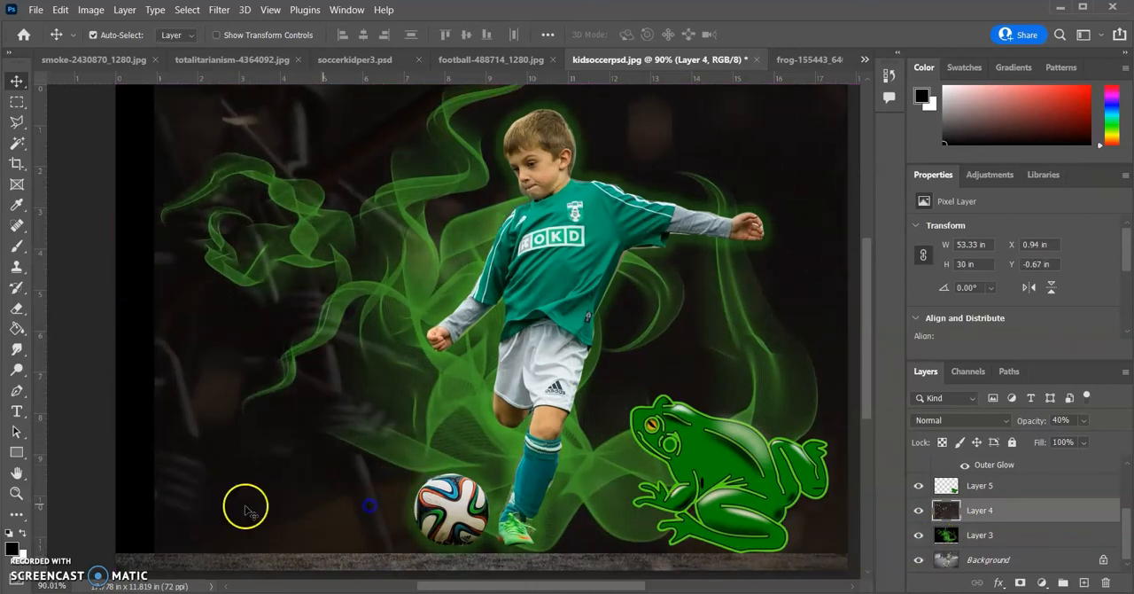
pyautogui.moveTo(146, 521); pyautogui.dragTo(169, 515)
pyautogui.click(328, 514)
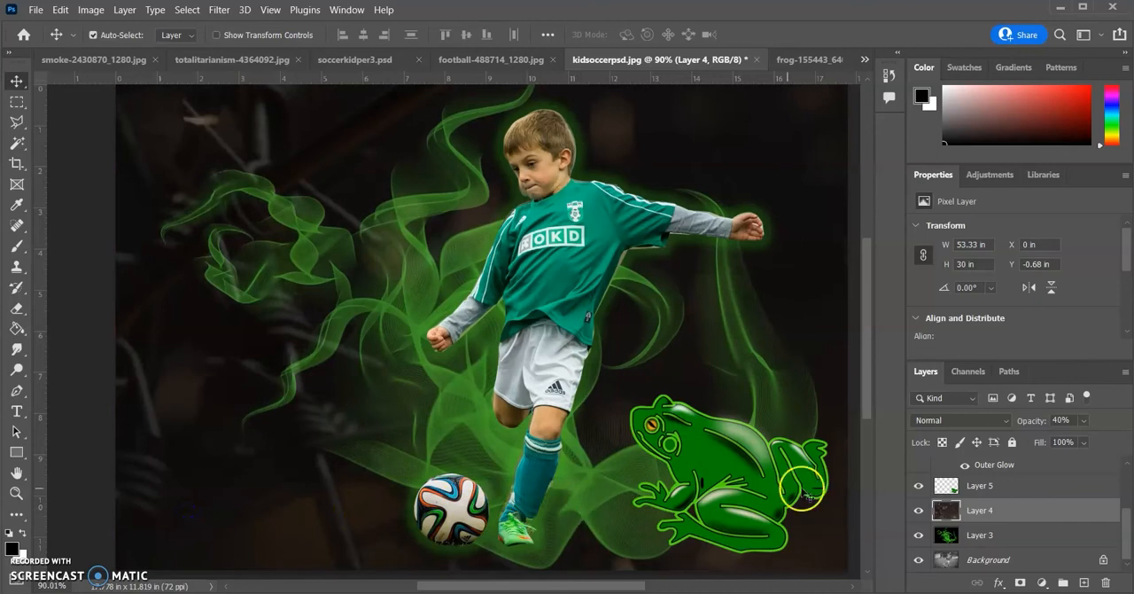
# Add an empty layer above the frog layer and draw a rectangular selection about 5.33 by 9.79 in on the left side of the image
pyautogui.click(1015, 562)
pyautogui.click(1017, 537)
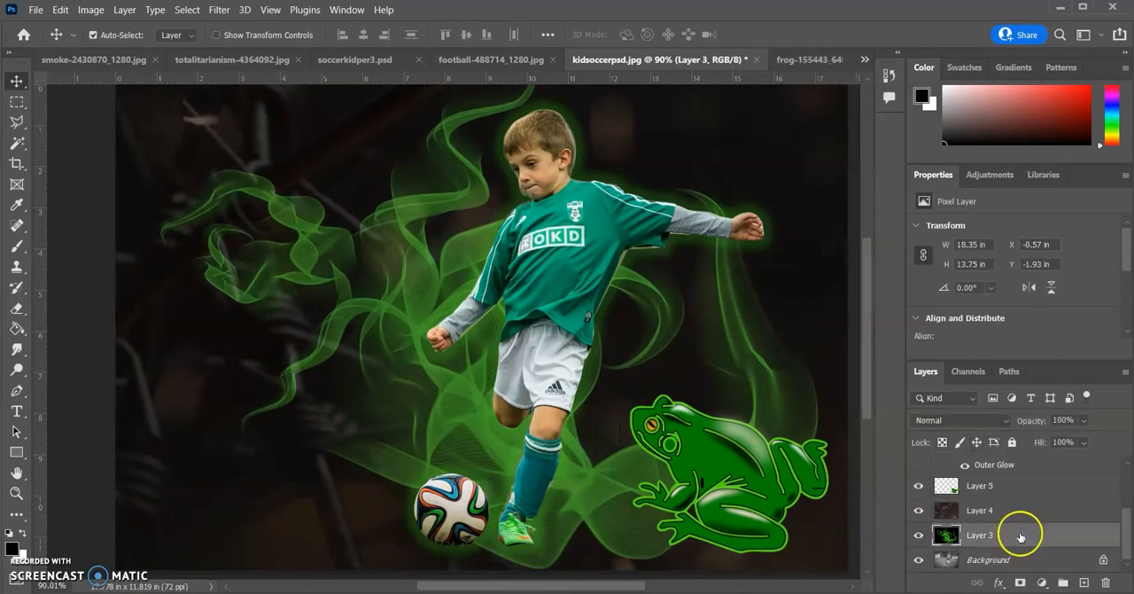
pyautogui.click(1027, 513)
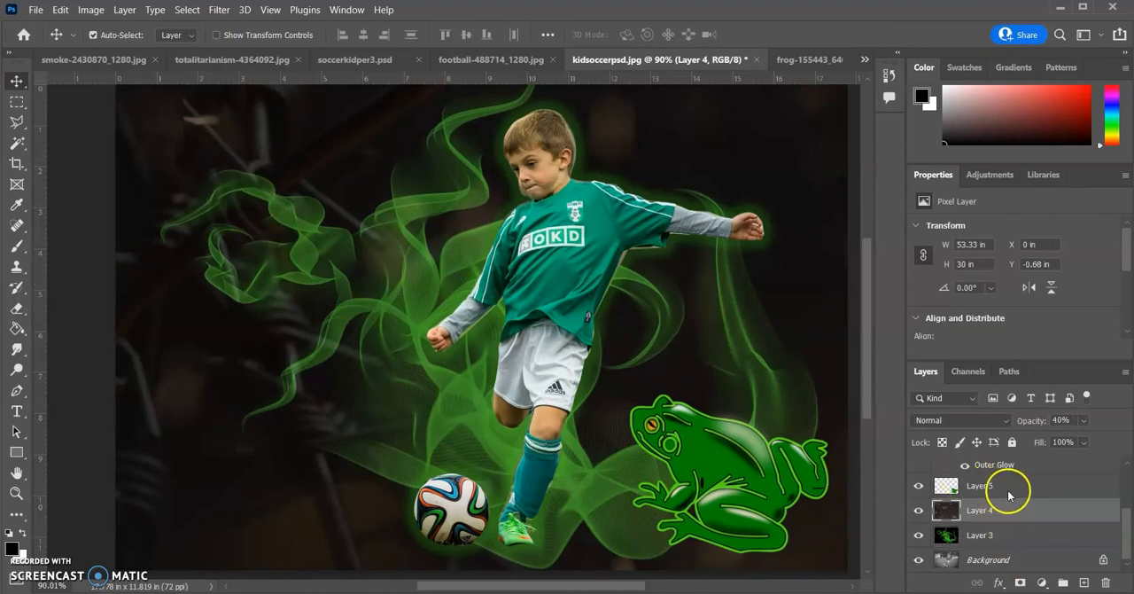
pyautogui.click(1023, 487)
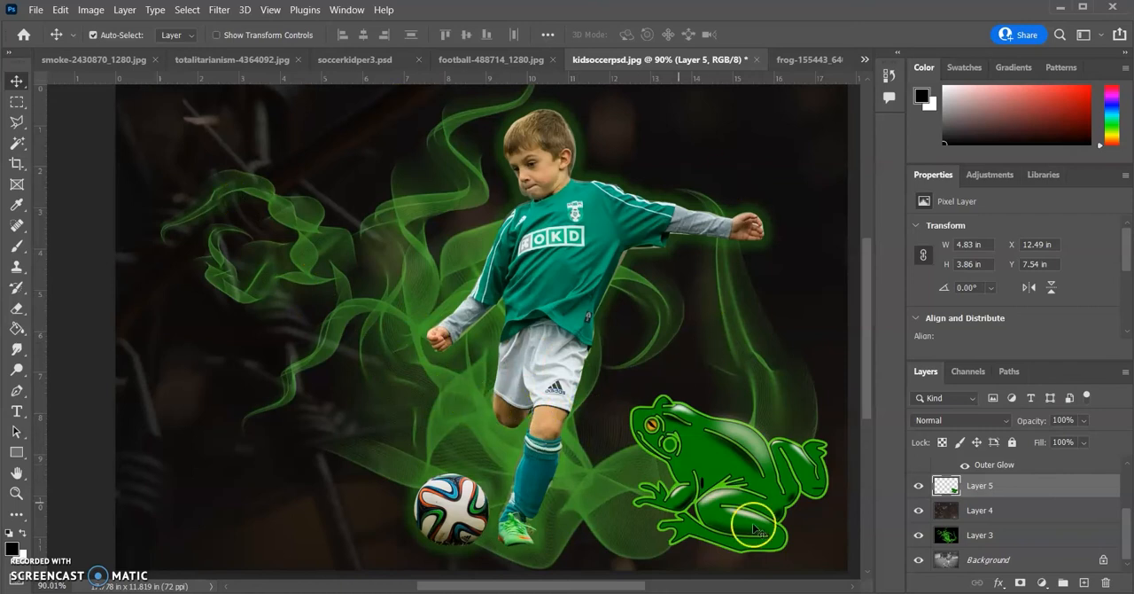
pyautogui.click(1084, 584)
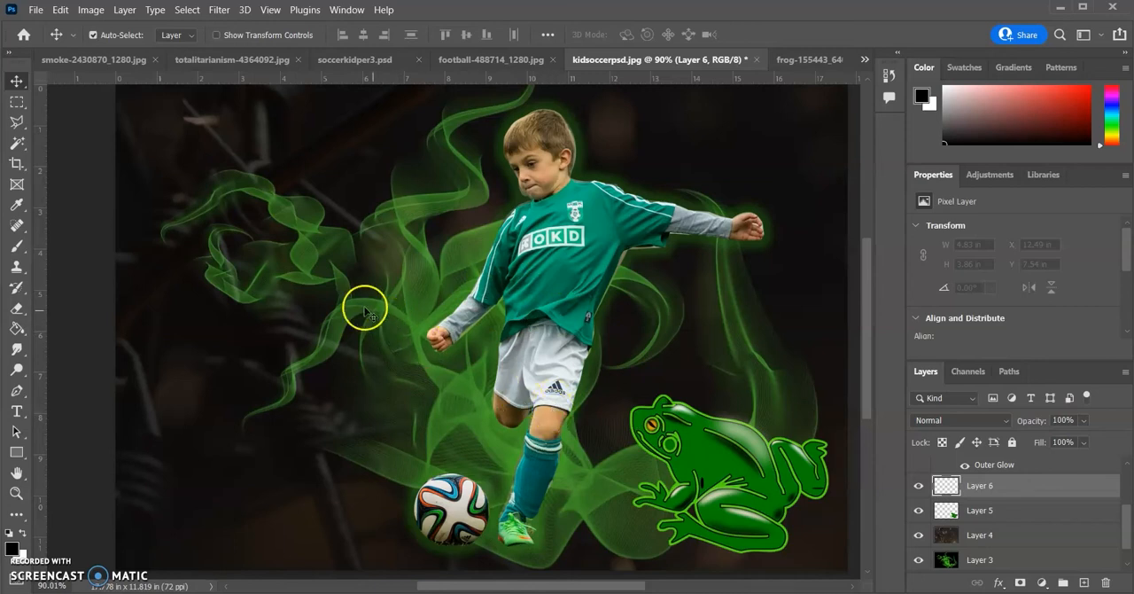
pyautogui.click(17, 104)
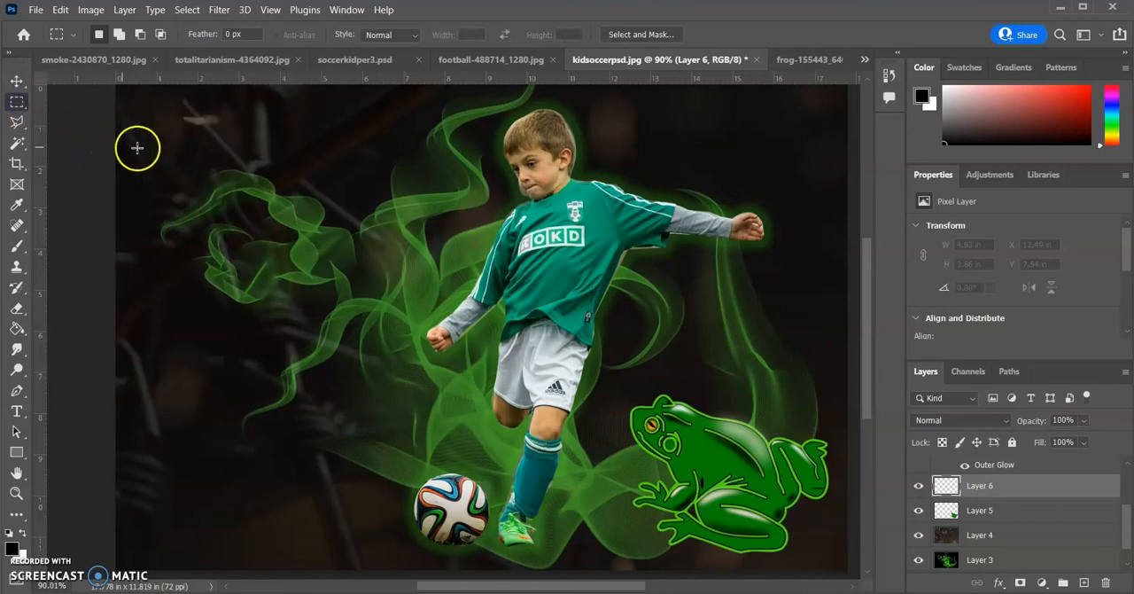
pyautogui.moveTo(163, 130); pyautogui.dragTo(381, 531)
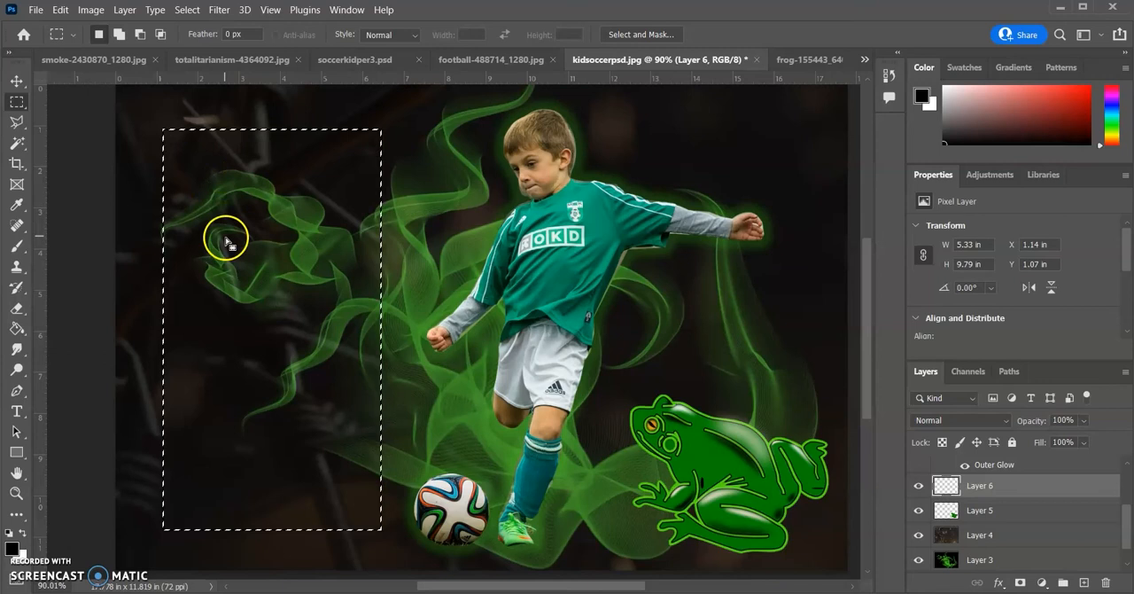
# Switch to the Paint Bucket tool for filling the rectangular selection with the foreground colour
pyautogui.click(16, 334)
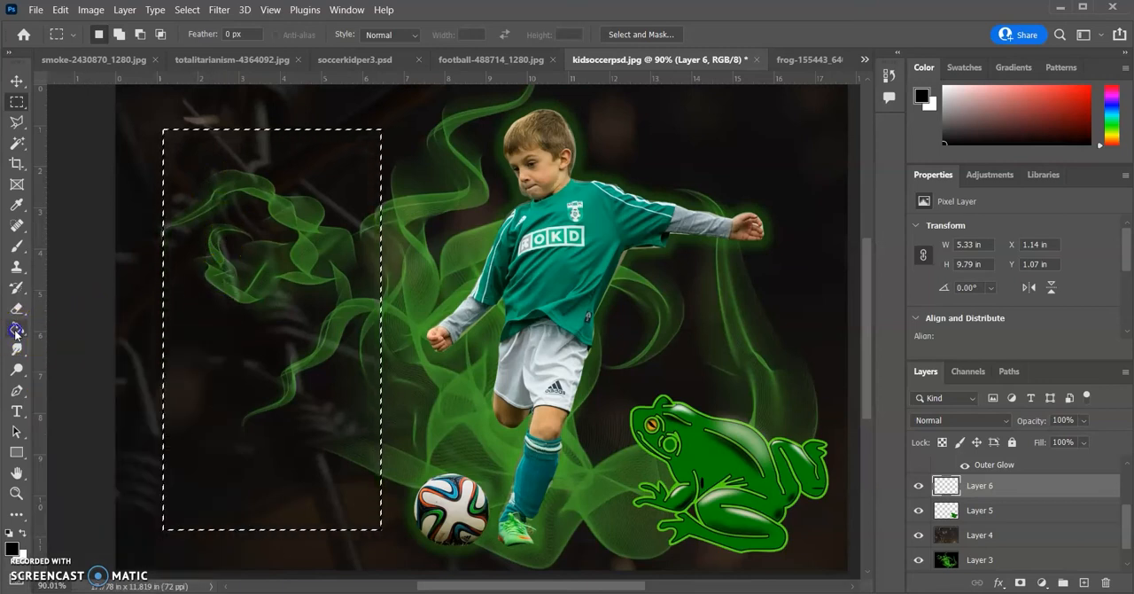
pyautogui.click(71, 325)
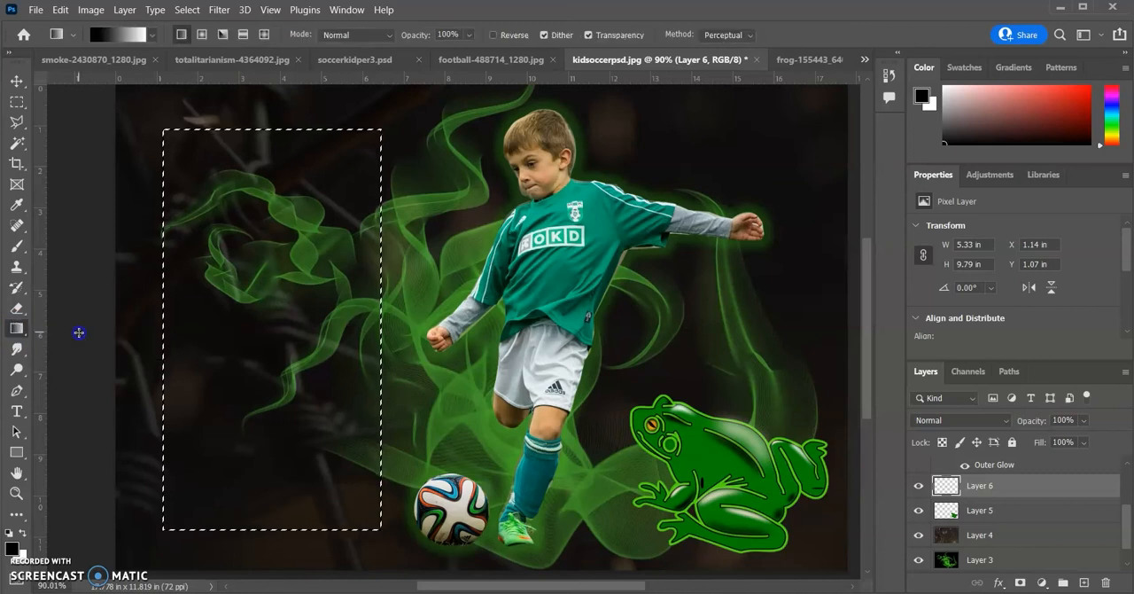
pyautogui.click(20, 334)
pyautogui.click(73, 330)
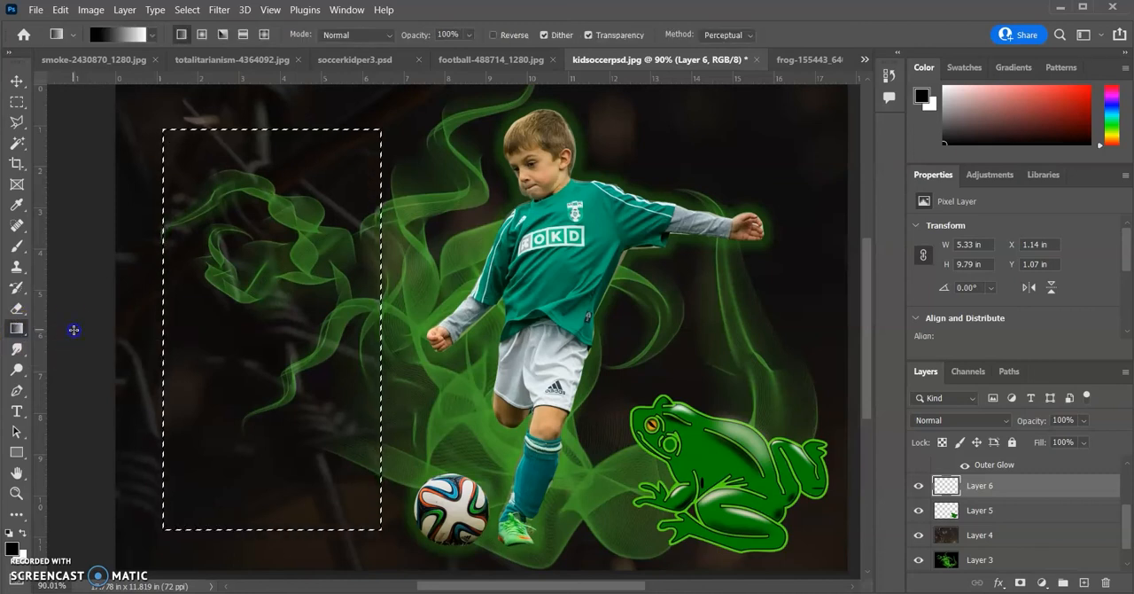
pyautogui.click(16, 330)
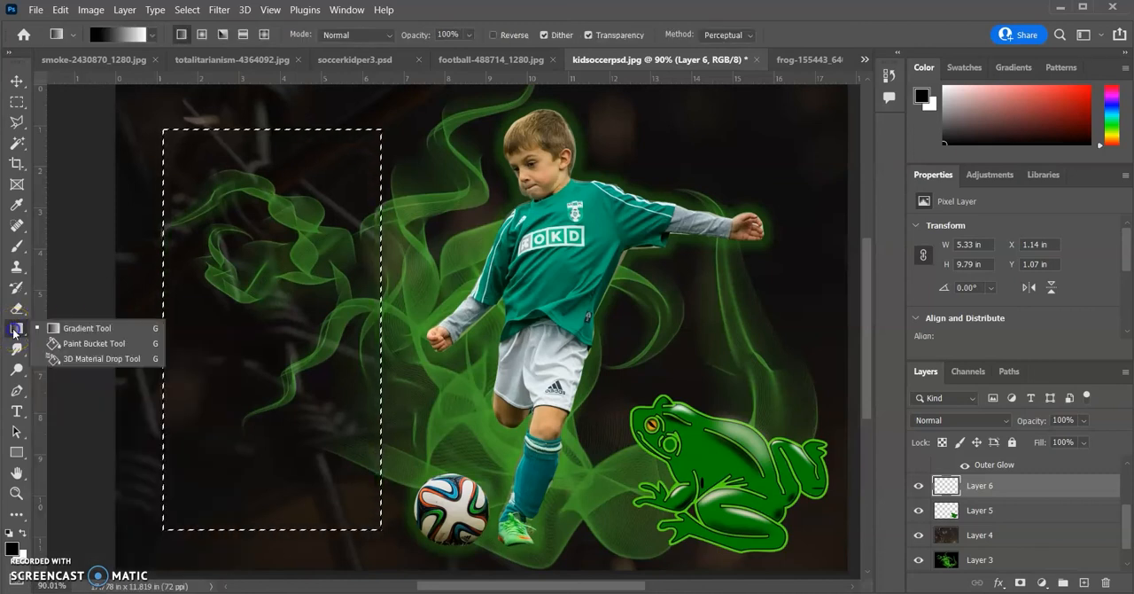
pyautogui.click(85, 348)
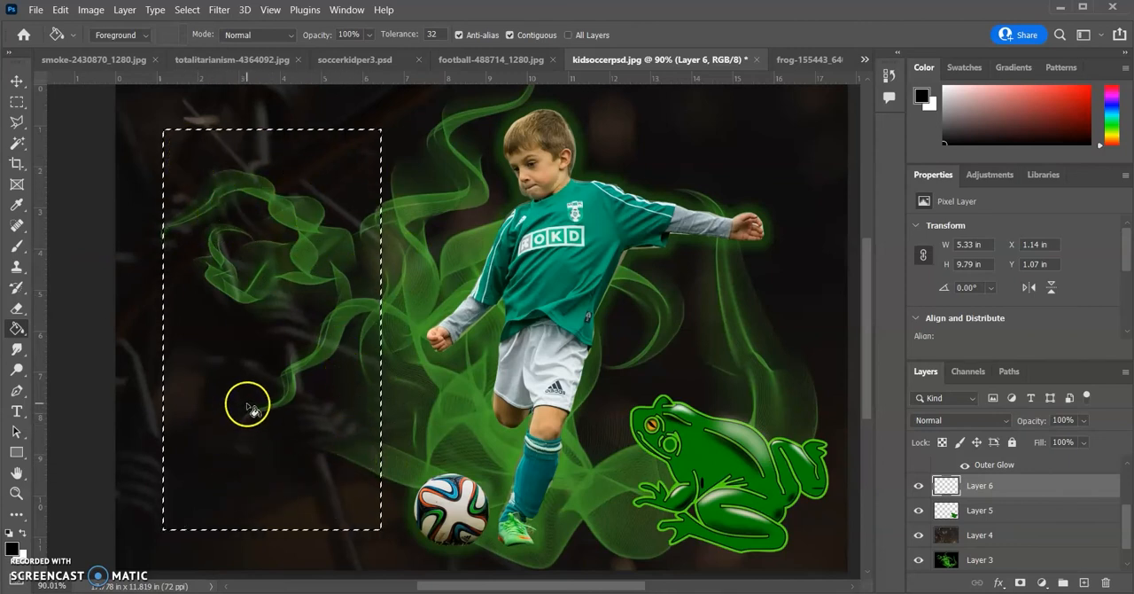
# Set the foreground colour to a bright green, #38e00b
pyautogui.click(14, 550)
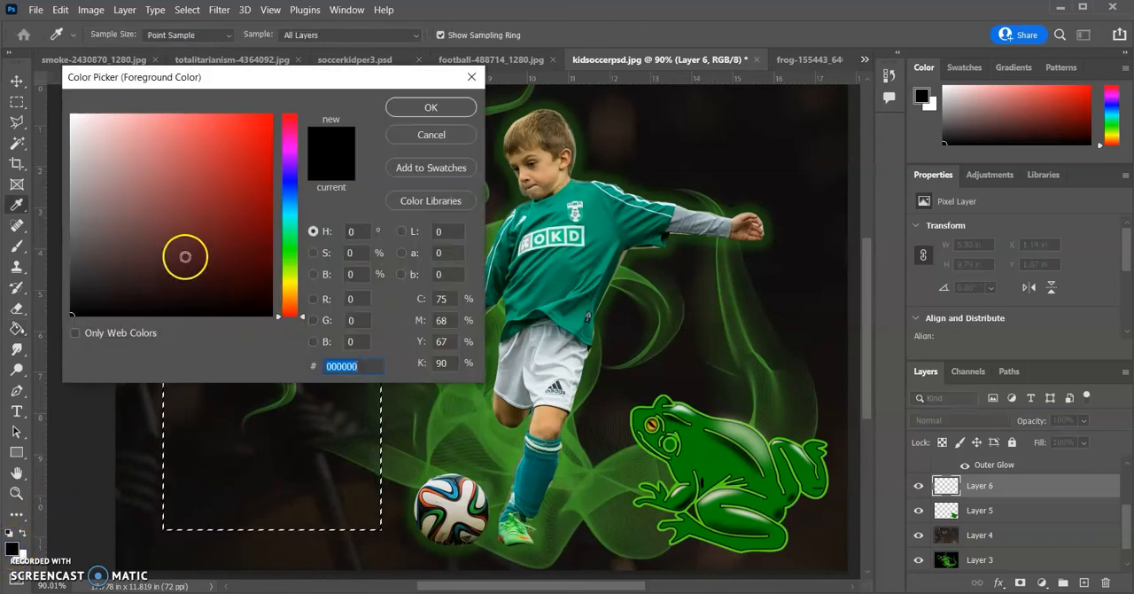
pyautogui.click(292, 270)
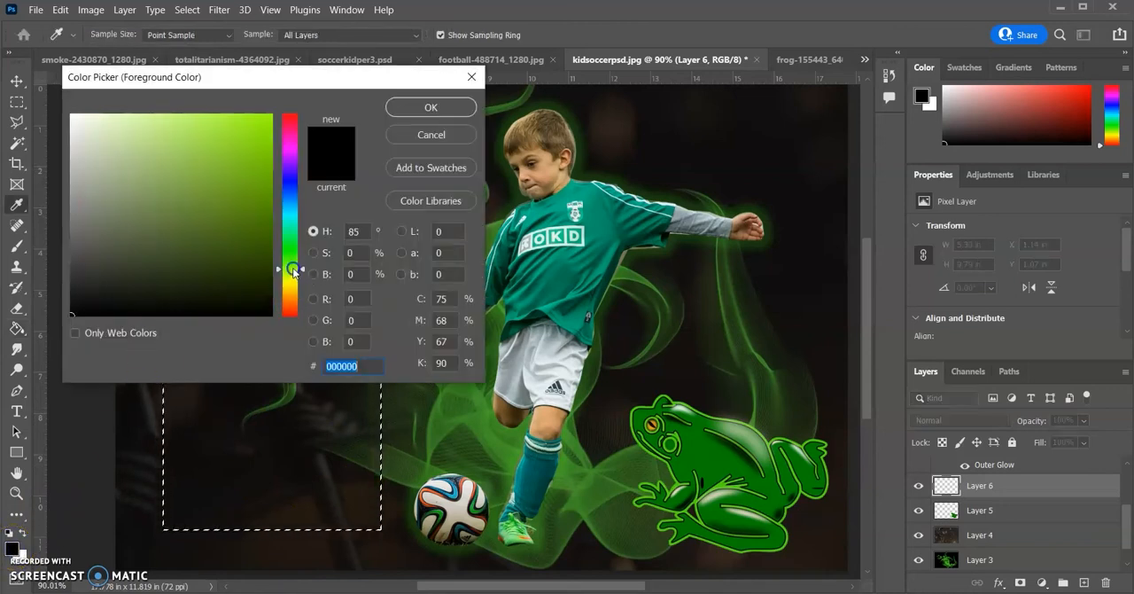
pyautogui.click(290, 225)
pyautogui.moveTo(290, 282)
pyautogui.mouseDown()
pyautogui.moveTo(293, 269)
pyautogui.moveTo(296, 280)
pyautogui.mouseUp()
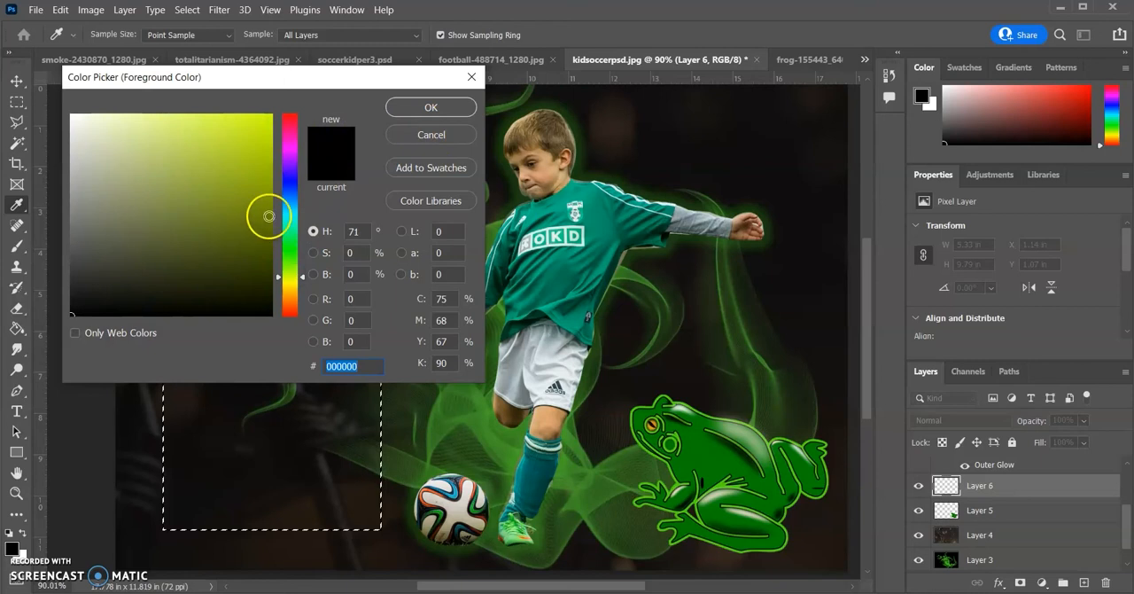
pyautogui.moveTo(295, 249); pyautogui.dragTo(293, 259)
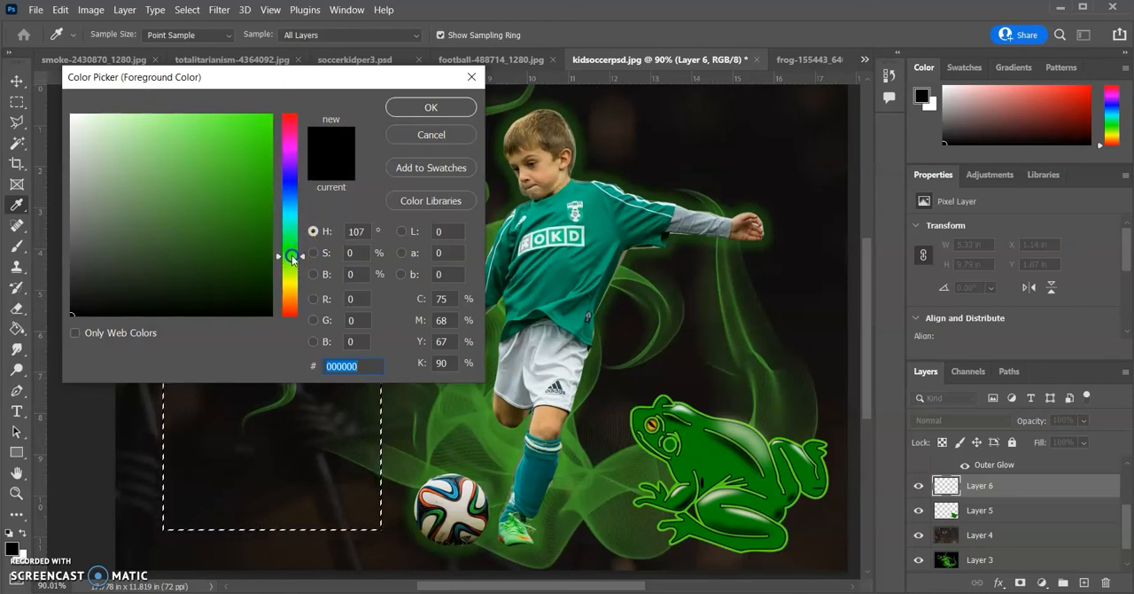
pyautogui.click(264, 139)
pyautogui.click(431, 106)
# Fill the rectangular selection with the foreground green using the Paint Bucket and lower the rectangle layer's opacity to 20%
pyautogui.press('g')
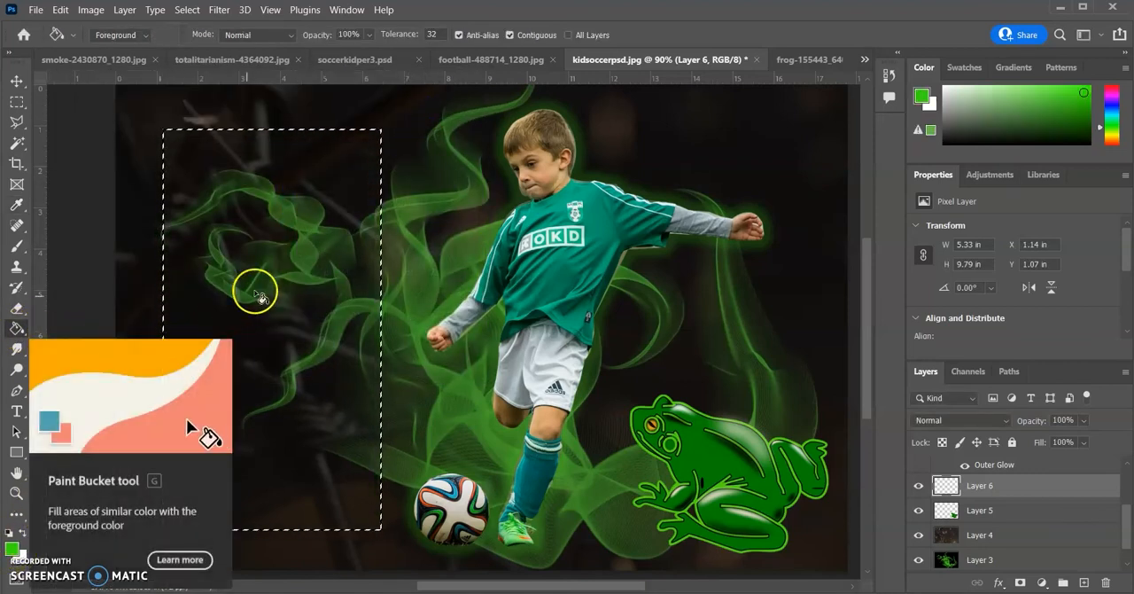
pyautogui.click(272, 262)
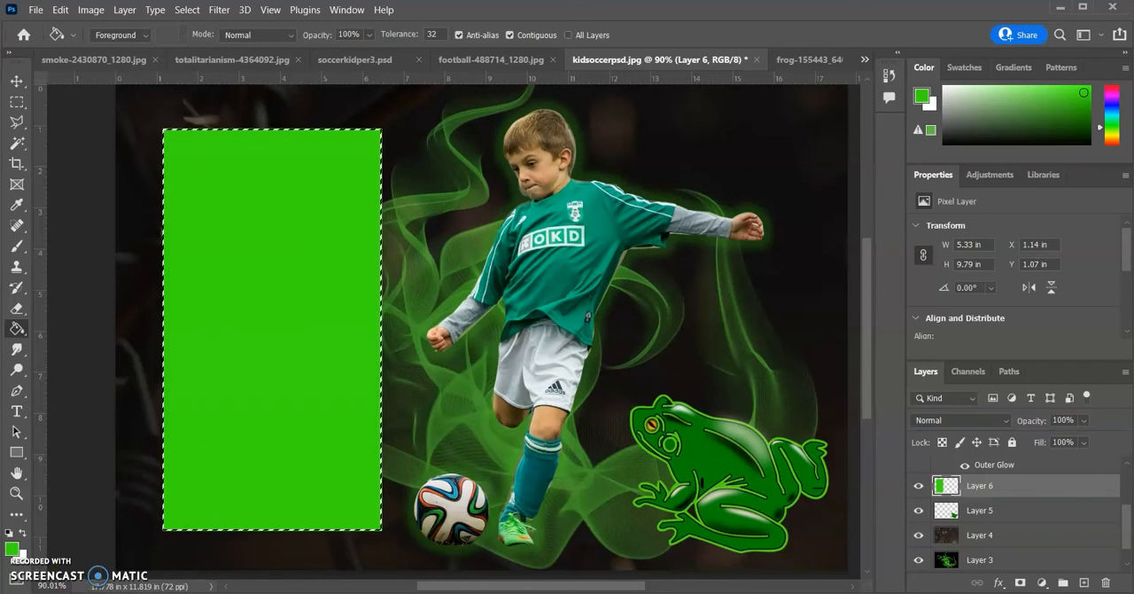
pyautogui.hotkey('ctrl', 'd')
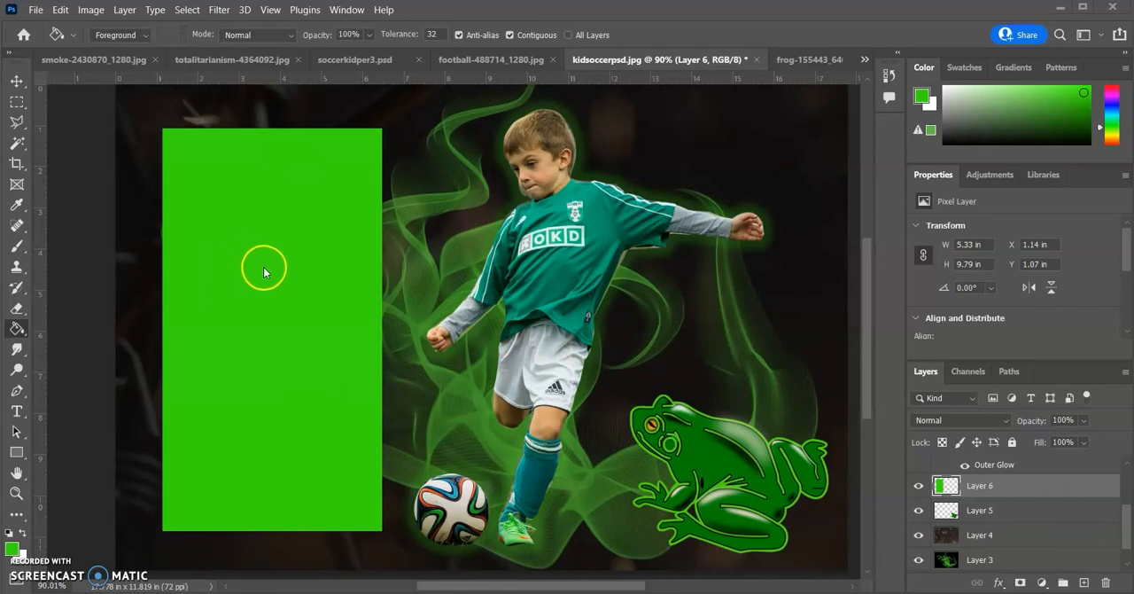
pyautogui.click(1084, 420)
pyautogui.moveTo(1101, 441); pyautogui.dragTo(1044, 445)
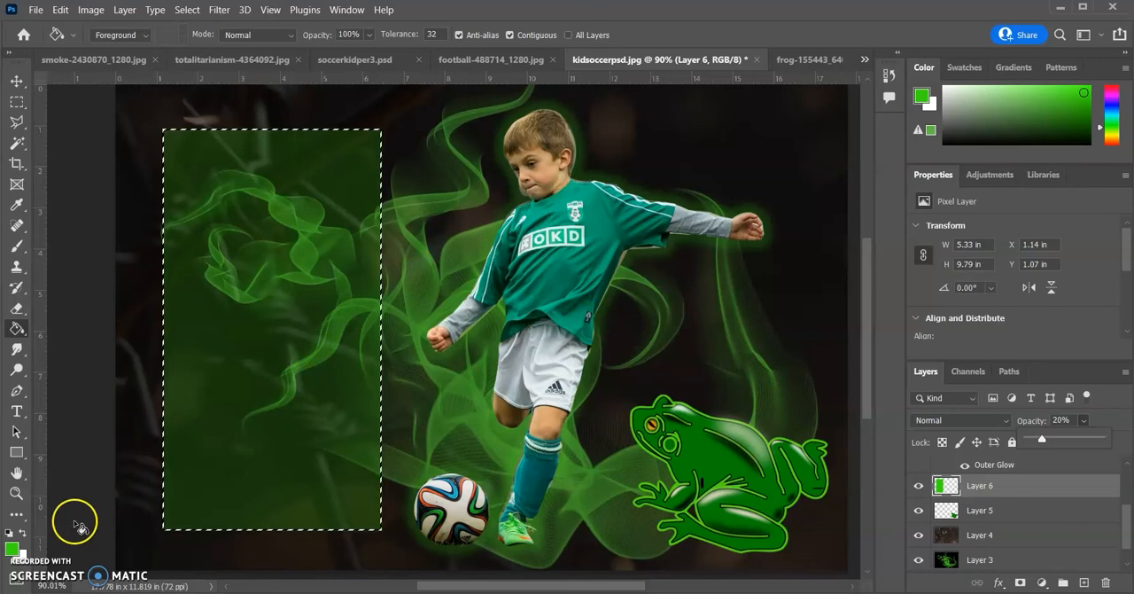
# Switch to the Type tool and set the text colour to white, #ffffff
pyautogui.click(16, 412)
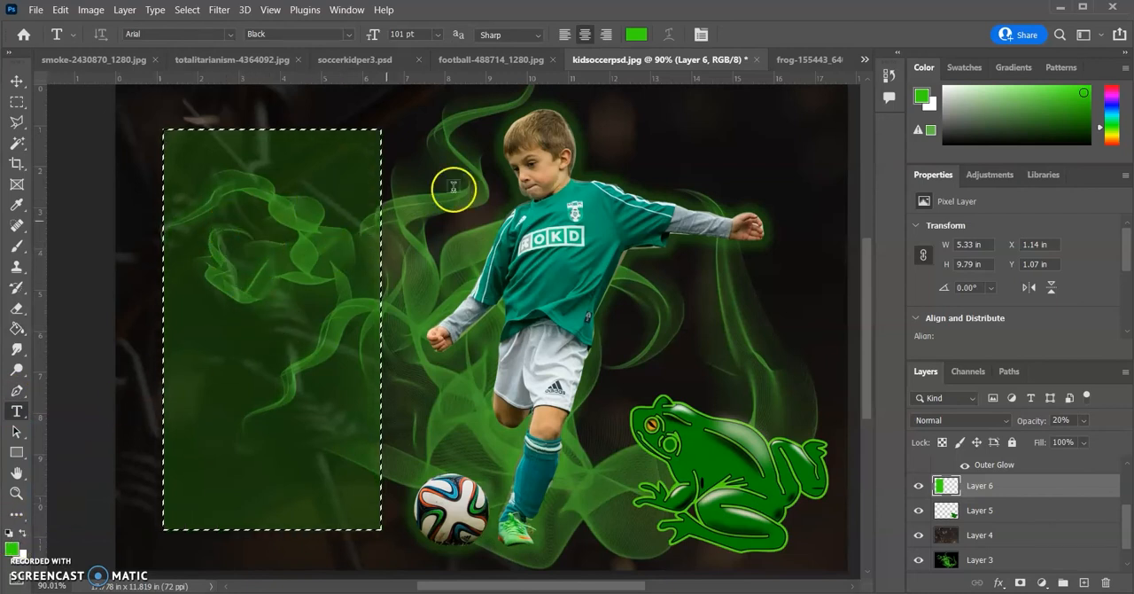
pyautogui.click(638, 35)
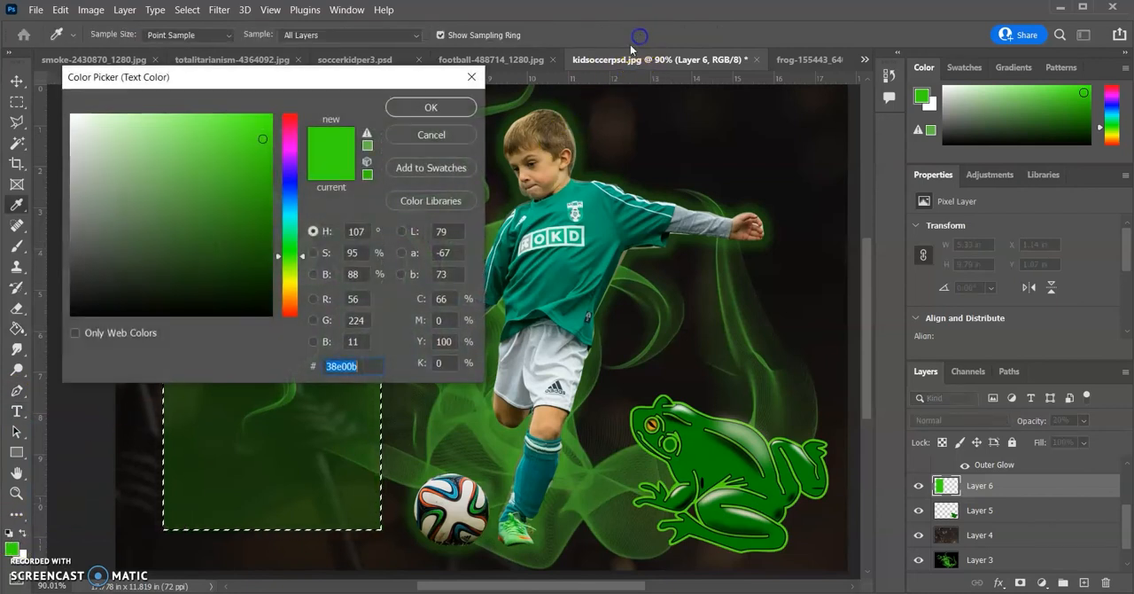
pyautogui.moveTo(257, 200)
pyautogui.mouseDown()
pyautogui.moveTo(84, 159)
pyautogui.moveTo(53, 124)
pyautogui.mouseUp()
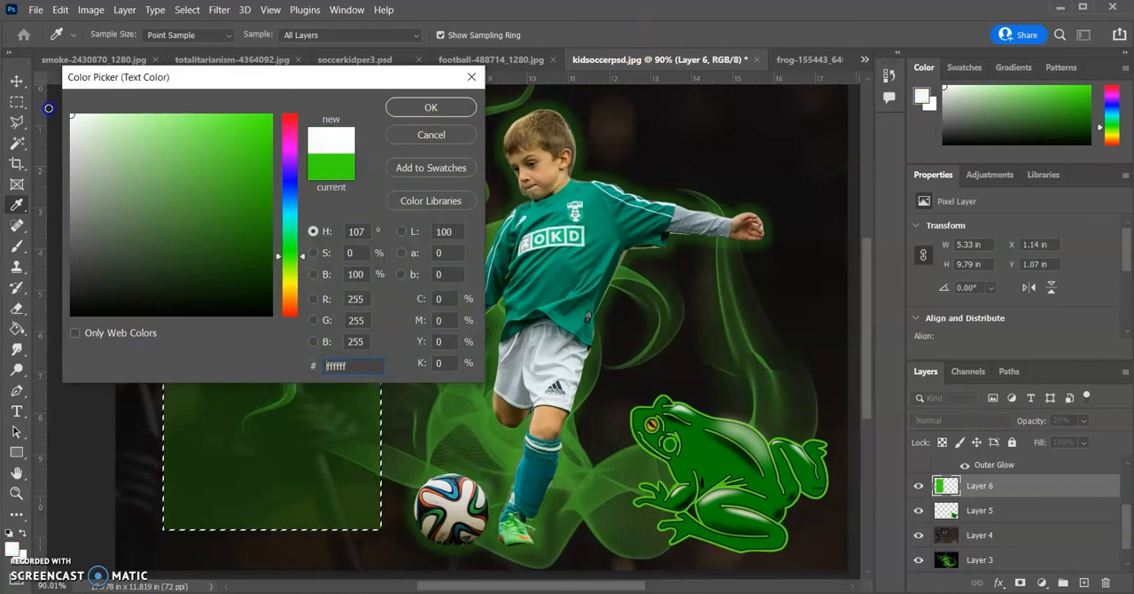
pyautogui.click(431, 110)
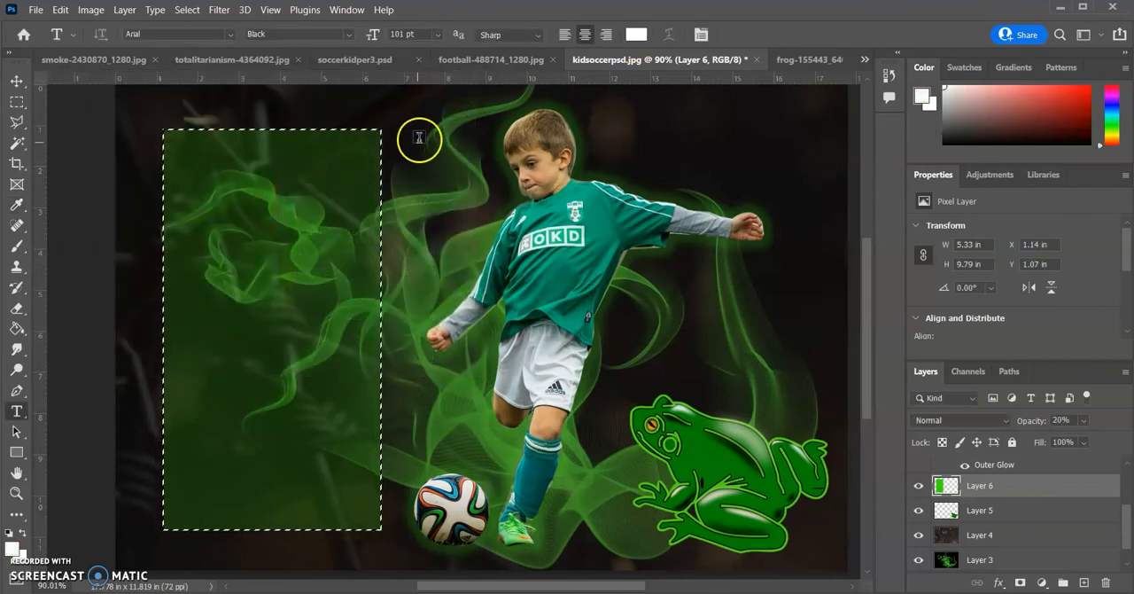
# Add the 16 pt text "Join the Frogs Soccer Club" and move it to the centre of the green rectangle's upper edge
pyautogui.click(226, 178)
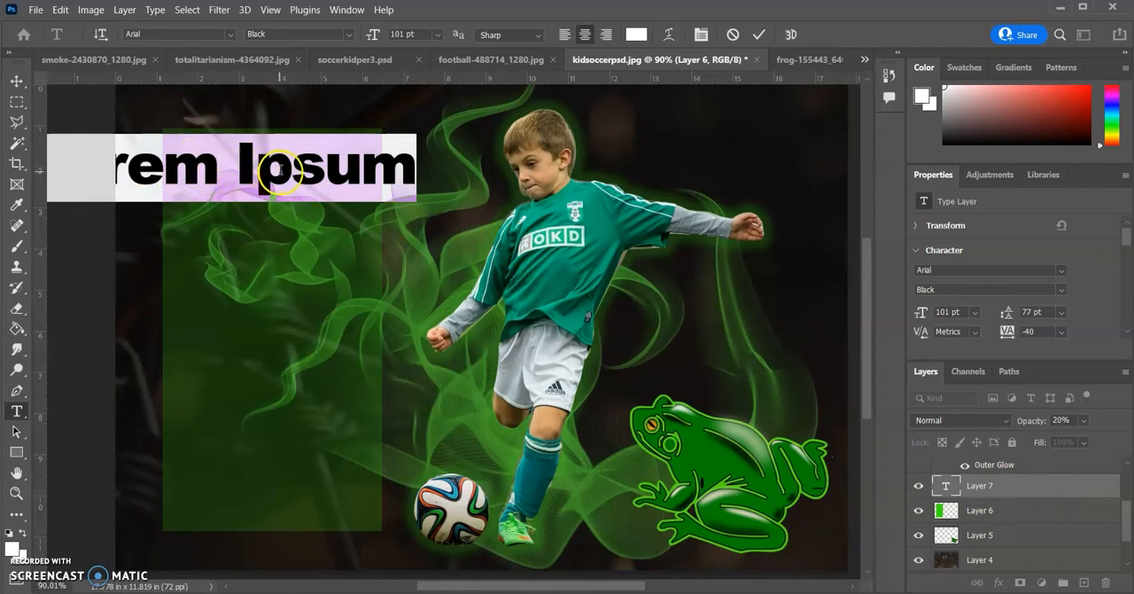
pyautogui.click(437, 33)
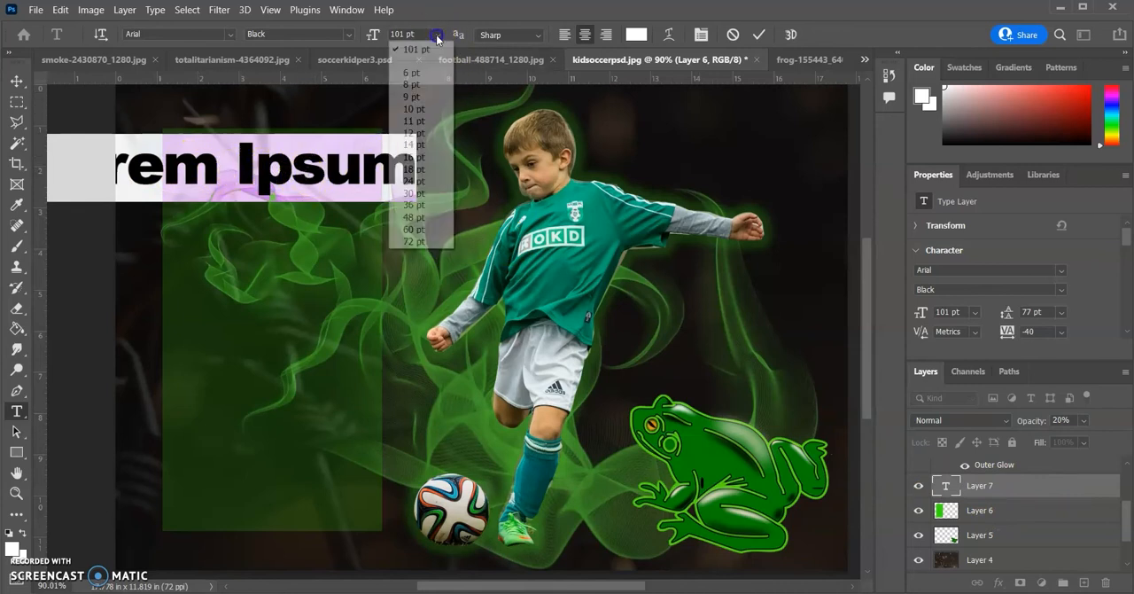
pyautogui.click(416, 156)
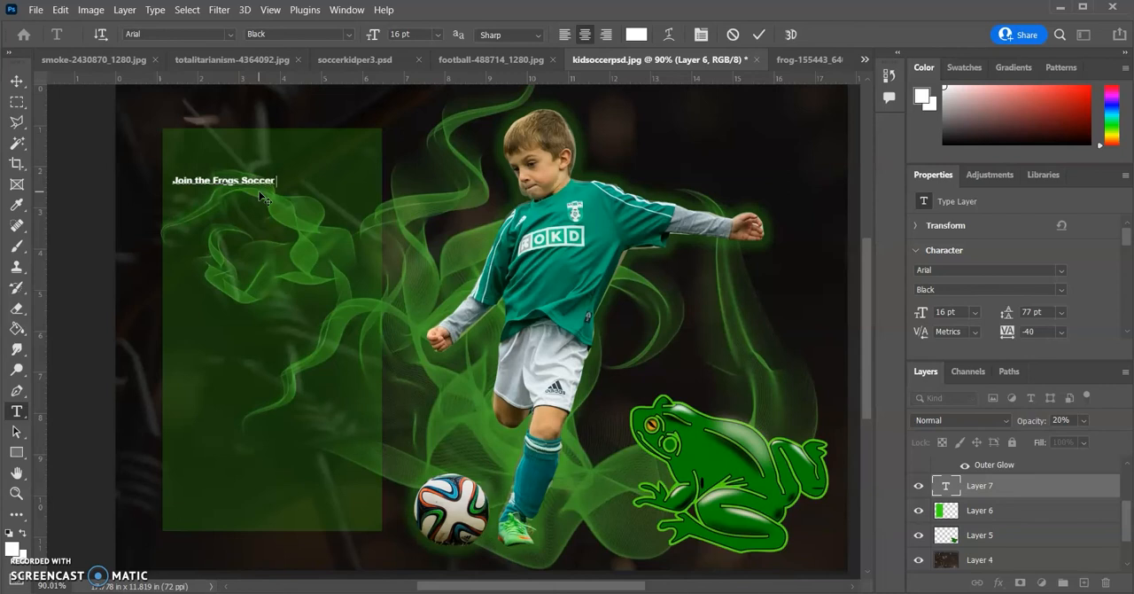
pyautogui.write('Club')
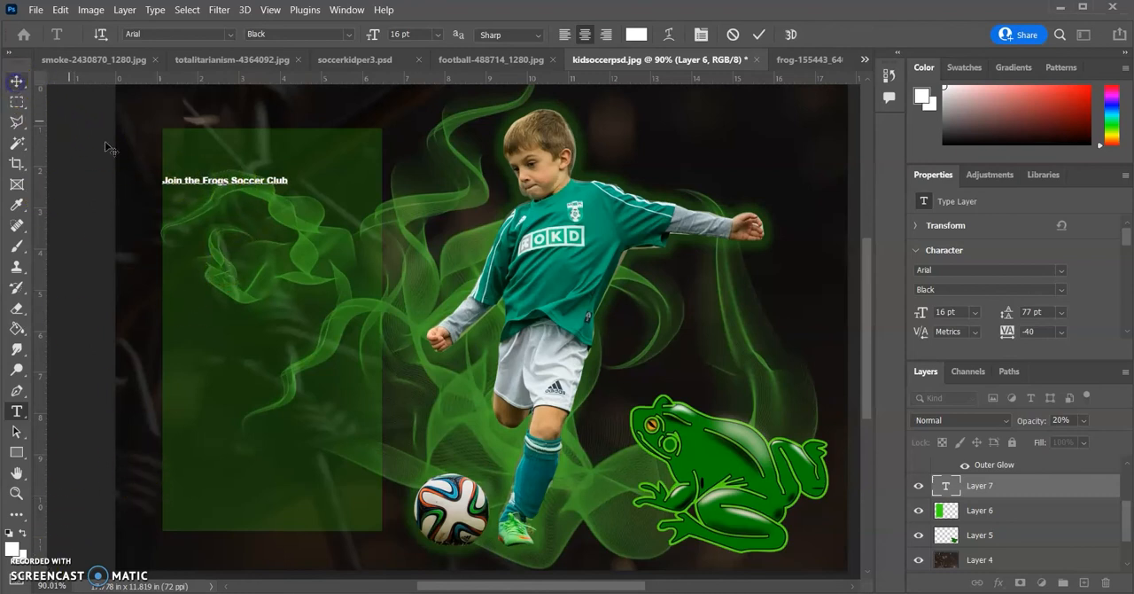
pyautogui.click(16, 83)
pyautogui.moveTo(237, 180); pyautogui.dragTo(272, 153)
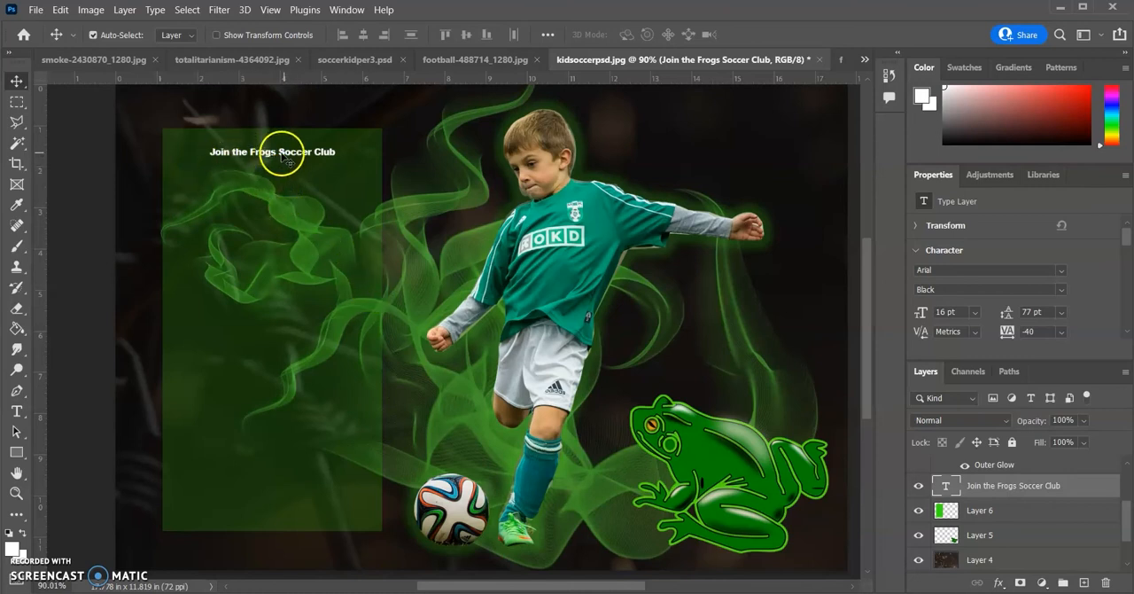
# Increase the "Join the Frogs Soccer Club" text size to 24 pt, keeping the Arial Black font
pyautogui.click(17, 411)
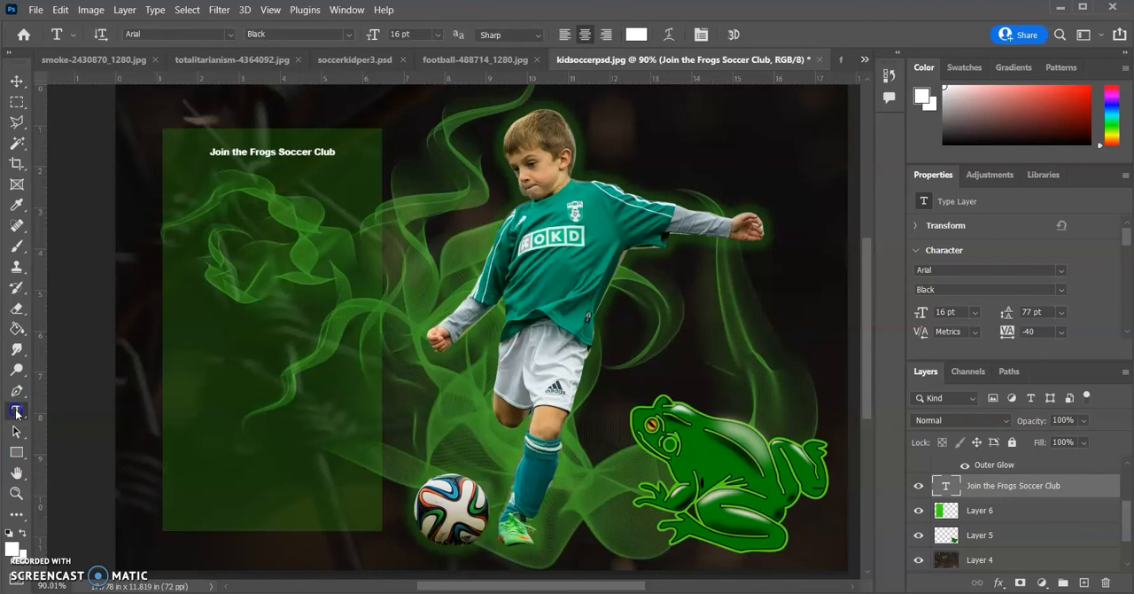
pyautogui.tripleClick(274, 153)
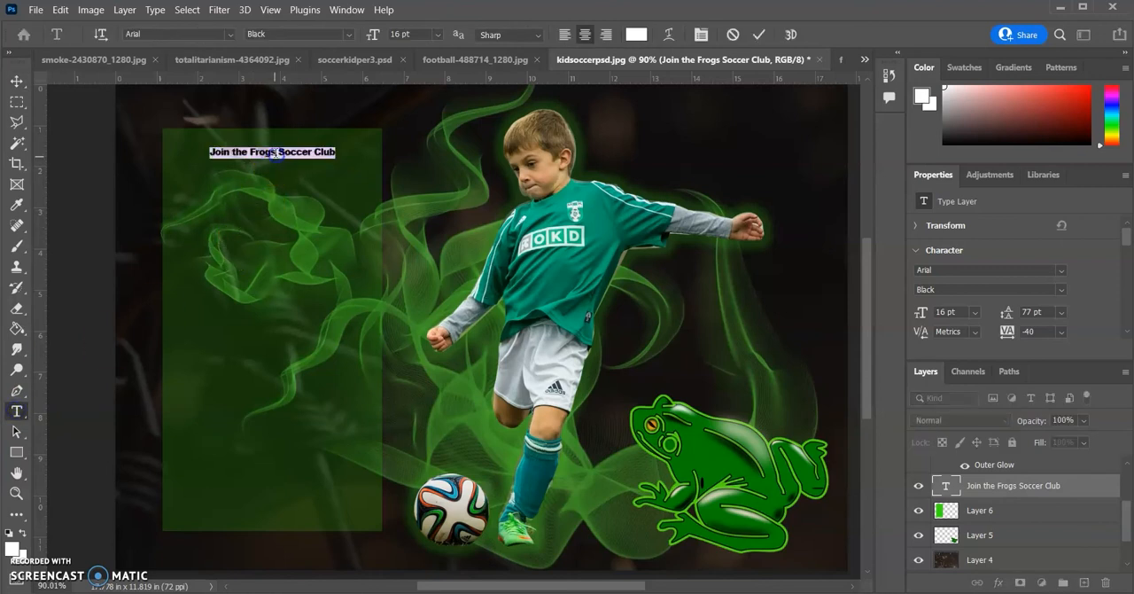
pyautogui.click(437, 34)
pyautogui.click(414, 181)
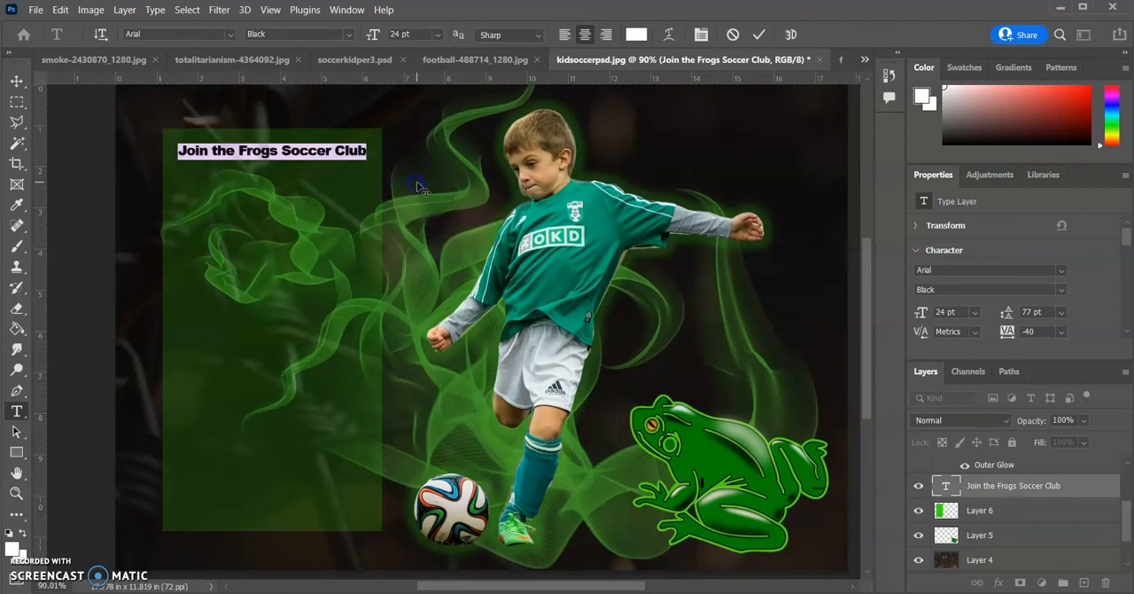
pyautogui.click(229, 36)
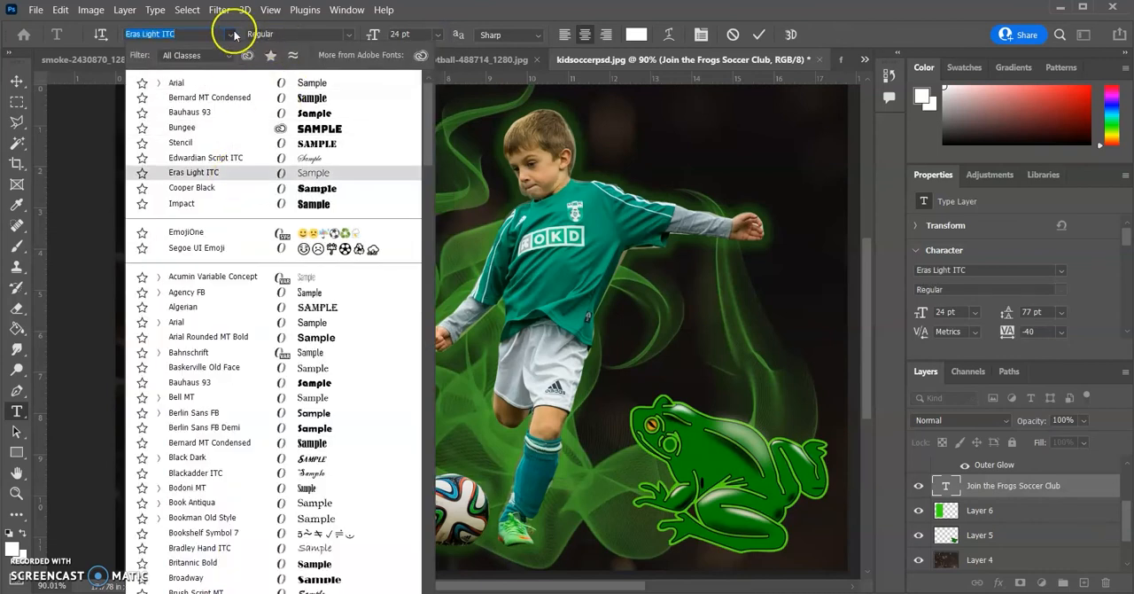
pyautogui.click(232, 36)
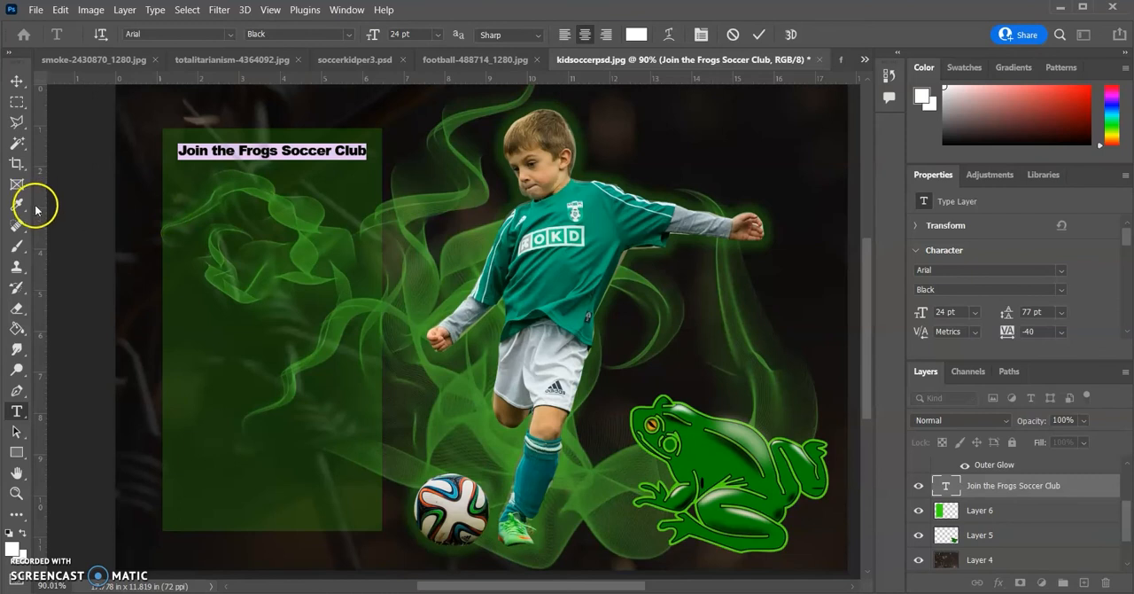
# Break the headline into two lines before "Frogs" and set the leading of both lines to Auto
pyautogui.click(283, 151)
pyautogui.click(239, 152)
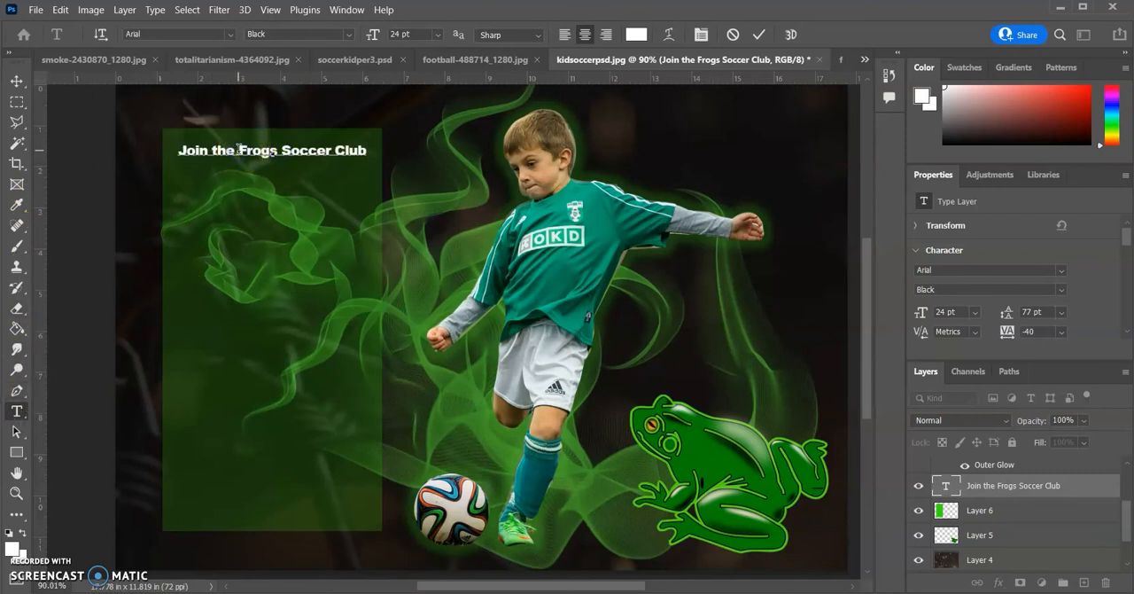
pyautogui.press('Return')
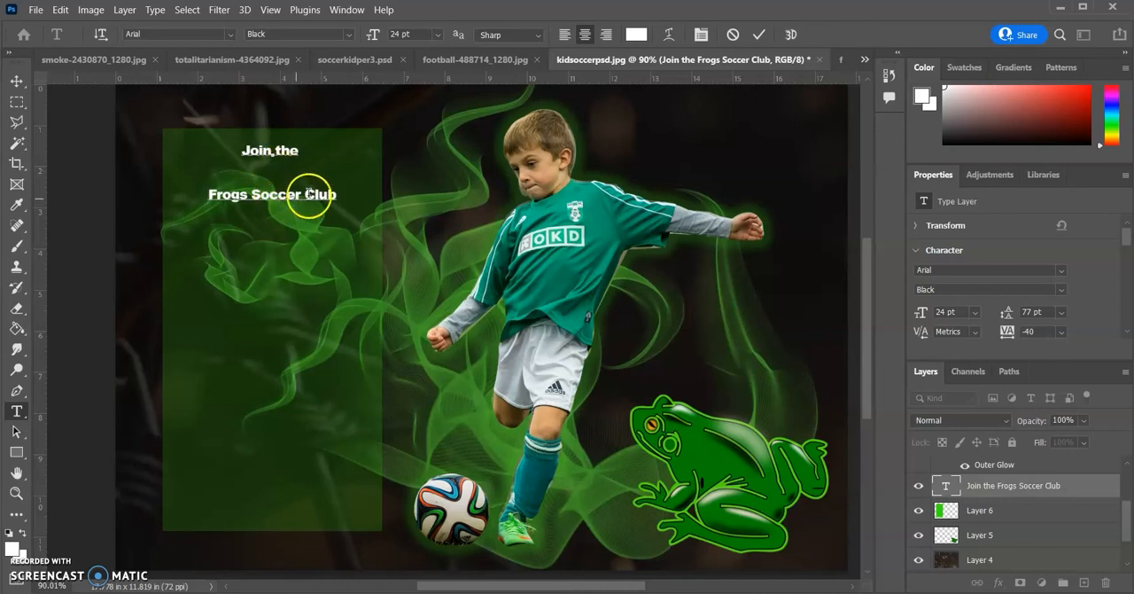
pyautogui.moveTo(311, 187); pyautogui.dragTo(241, 163)
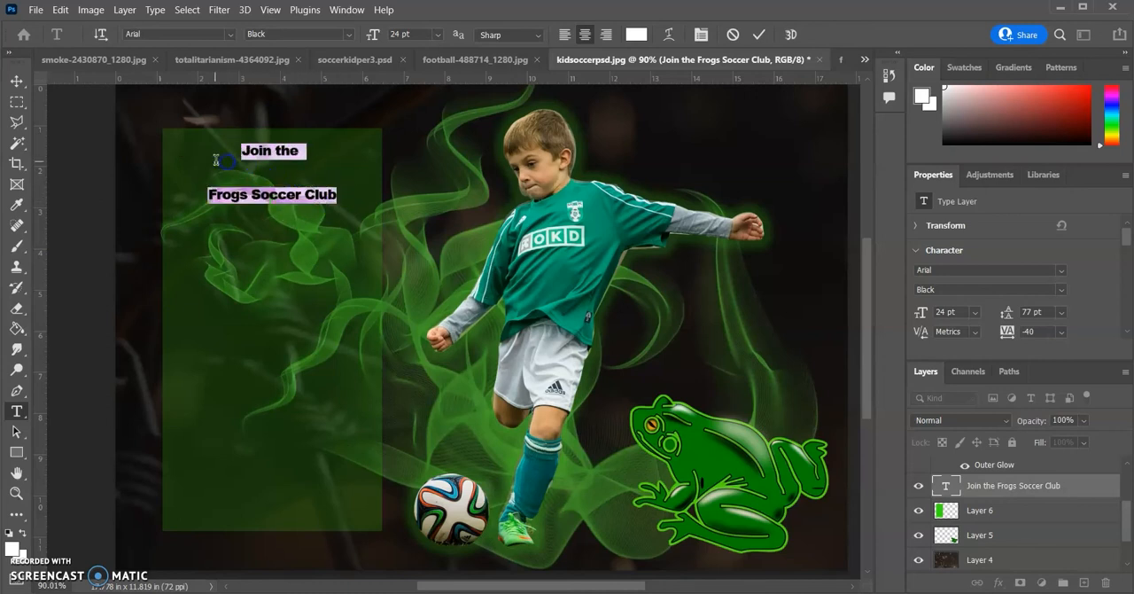
pyautogui.click(1062, 313)
pyautogui.click(1044, 327)
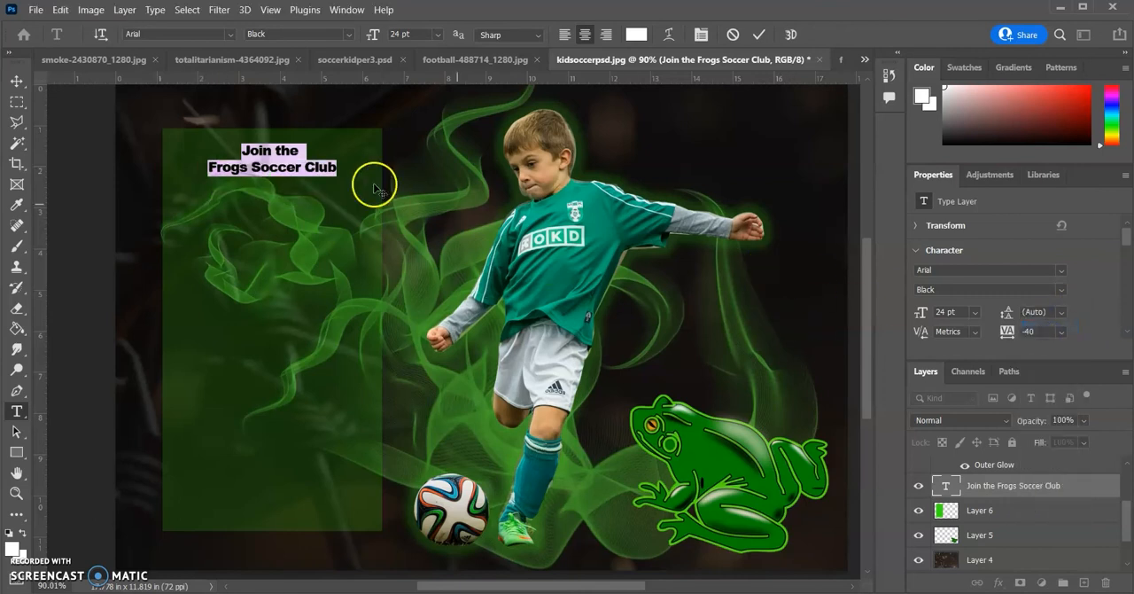
# Enlarge the headline's second line, "Frogs Soccer Club", to 38 pt and commit the text
pyautogui.tripleClick(288, 169)
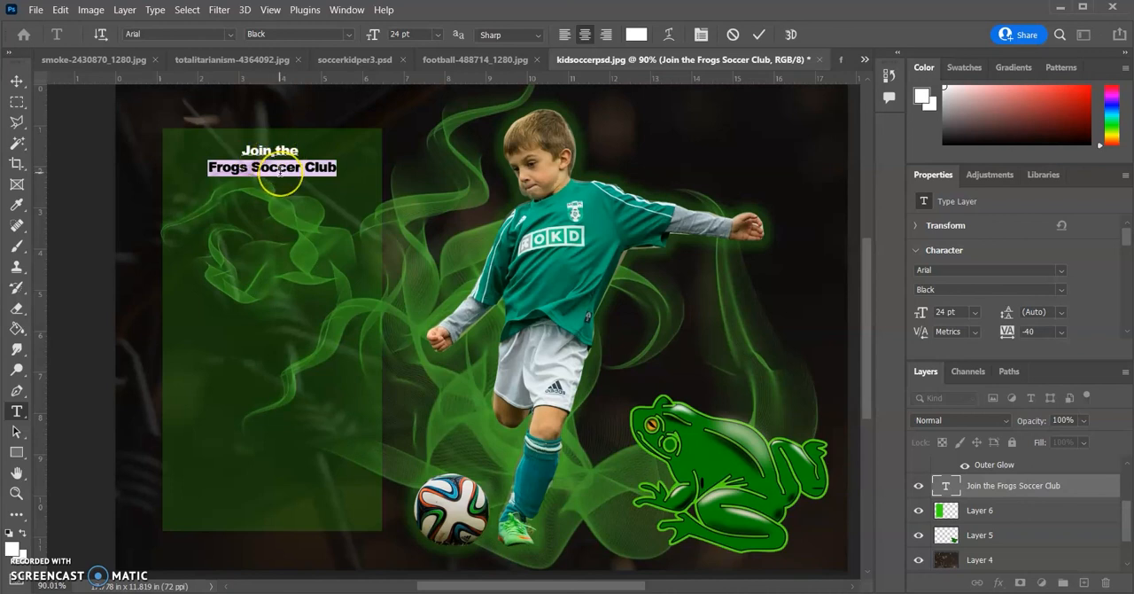
pyautogui.tripleClick(280, 171)
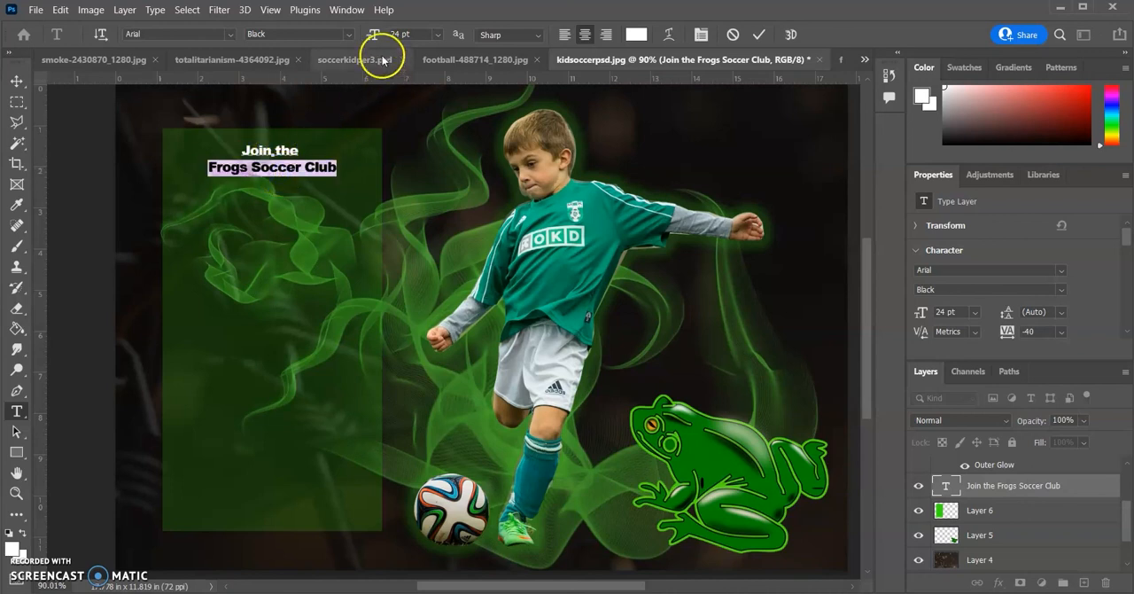
pyautogui.moveTo(373, 38); pyautogui.dragTo(386, 38)
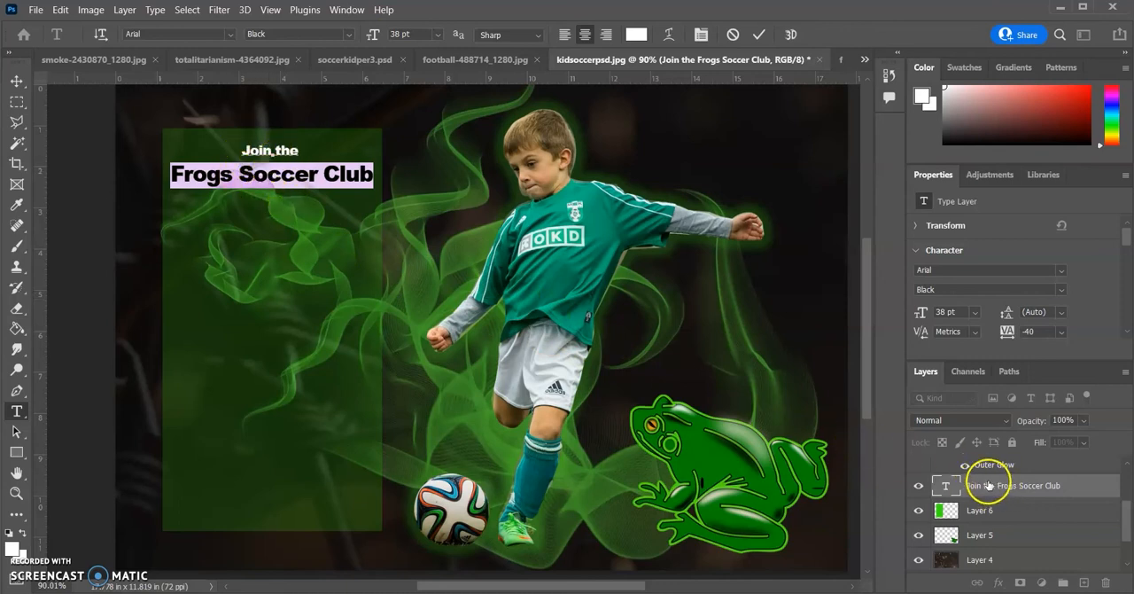
pyautogui.click(14, 272)
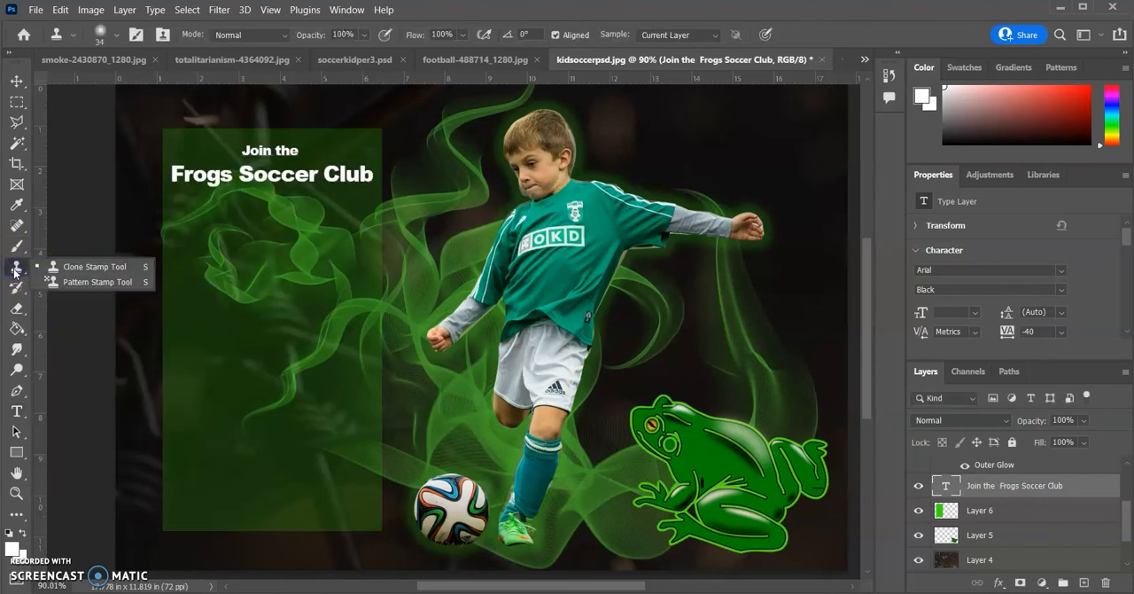
# Add a separate 12 pt text layer below the headline reading "Tryouts" and "Saturday, June 3, 2025" on two lines
pyautogui.click(17, 412)
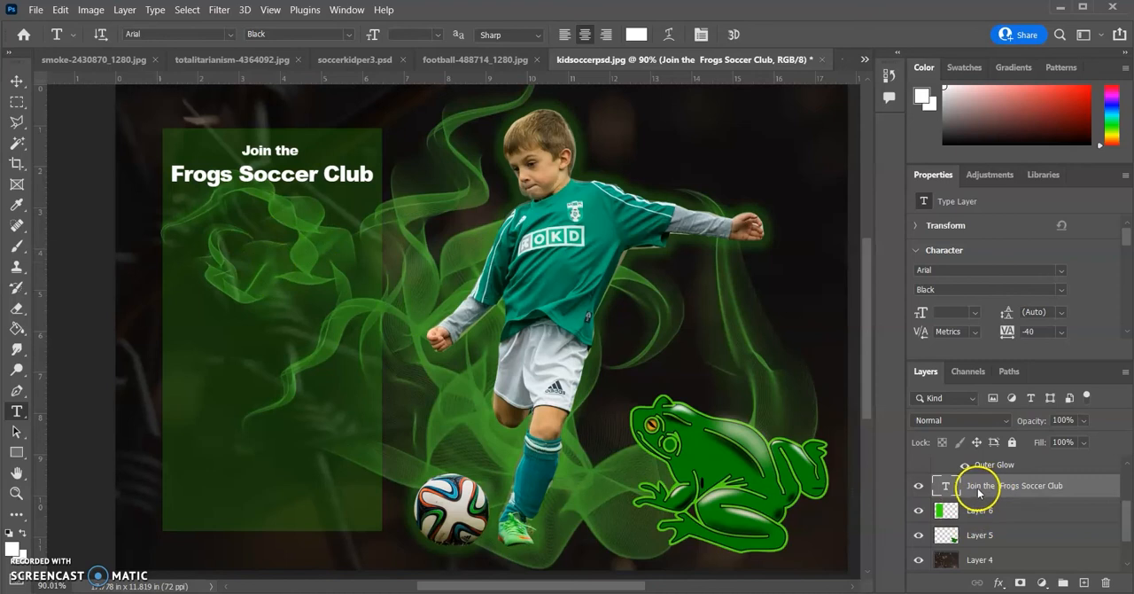
pyautogui.click(271, 255)
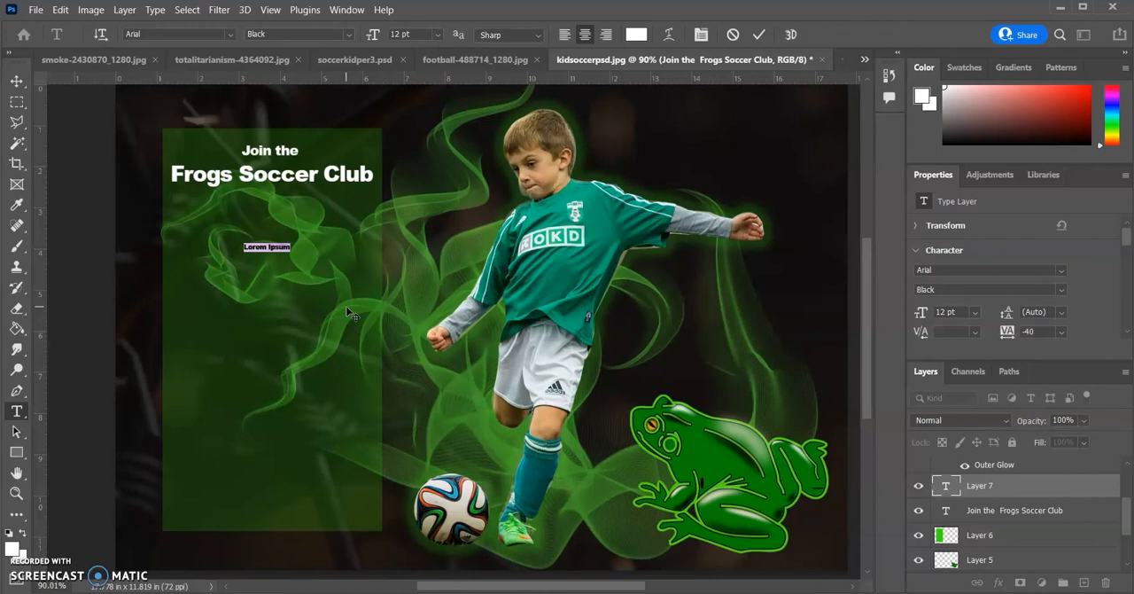
pyautogui.press('BackSpace')
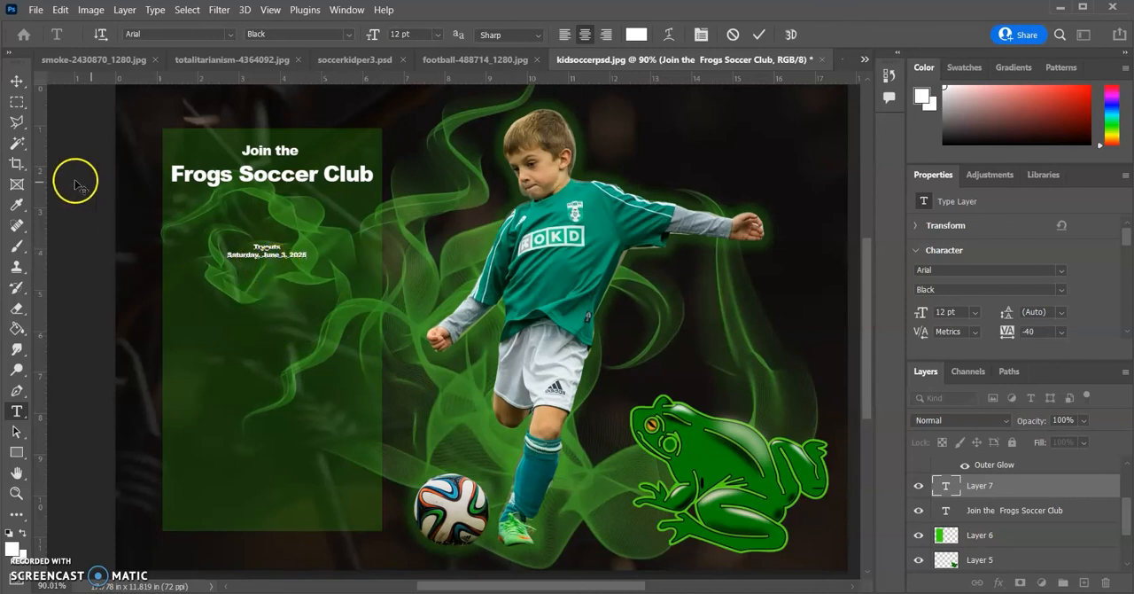
# Try enlarging the tryout and date text below the headline to 36 pt
pyautogui.moveTo(259, 248); pyautogui.dragTo(295, 258)
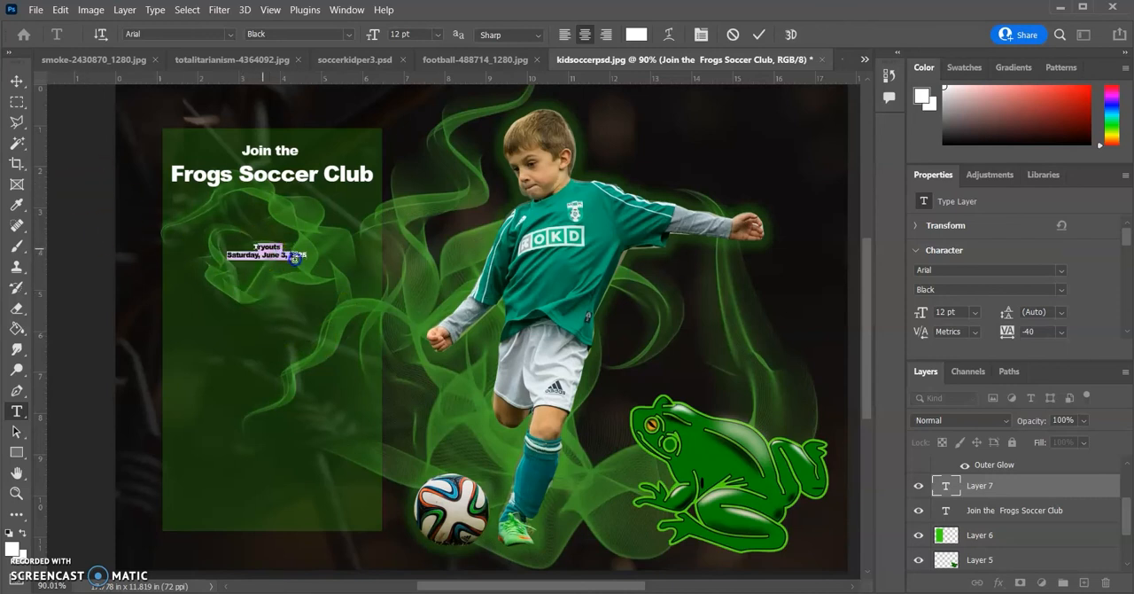
pyautogui.click(438, 35)
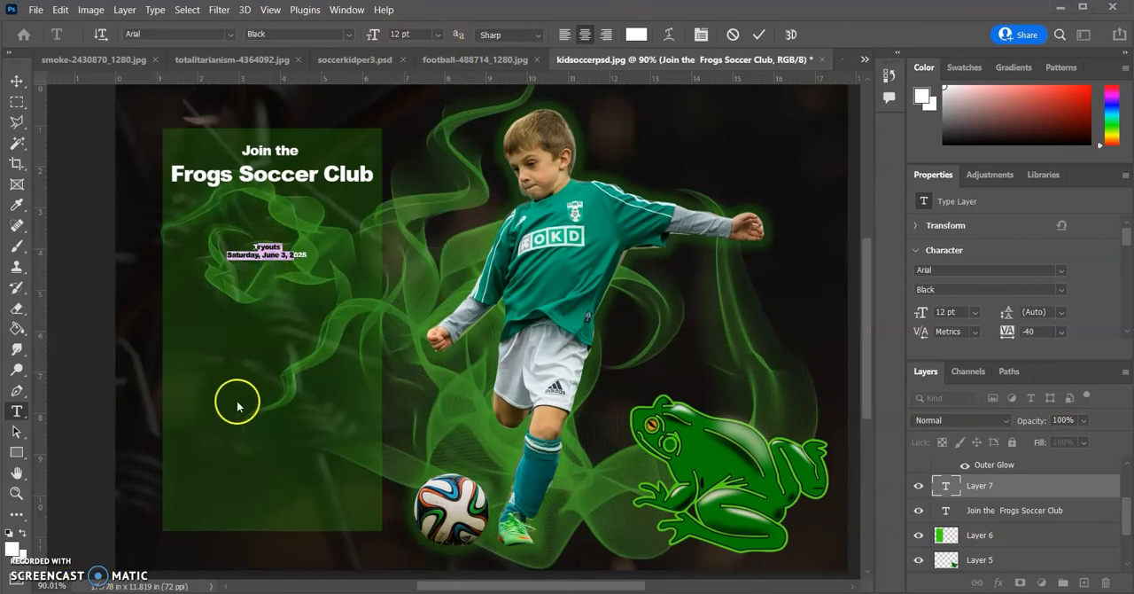
pyautogui.click(260, 254)
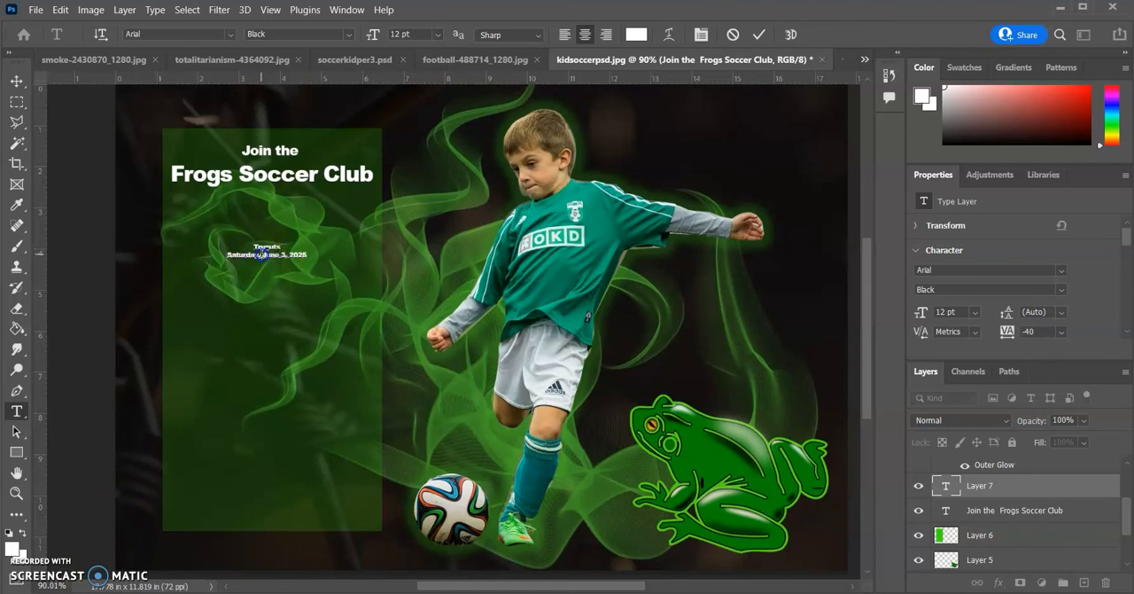
pyautogui.moveTo(256, 249); pyautogui.dragTo(276, 260)
pyautogui.click(272, 254)
pyautogui.click(437, 33)
pyautogui.click(415, 205)
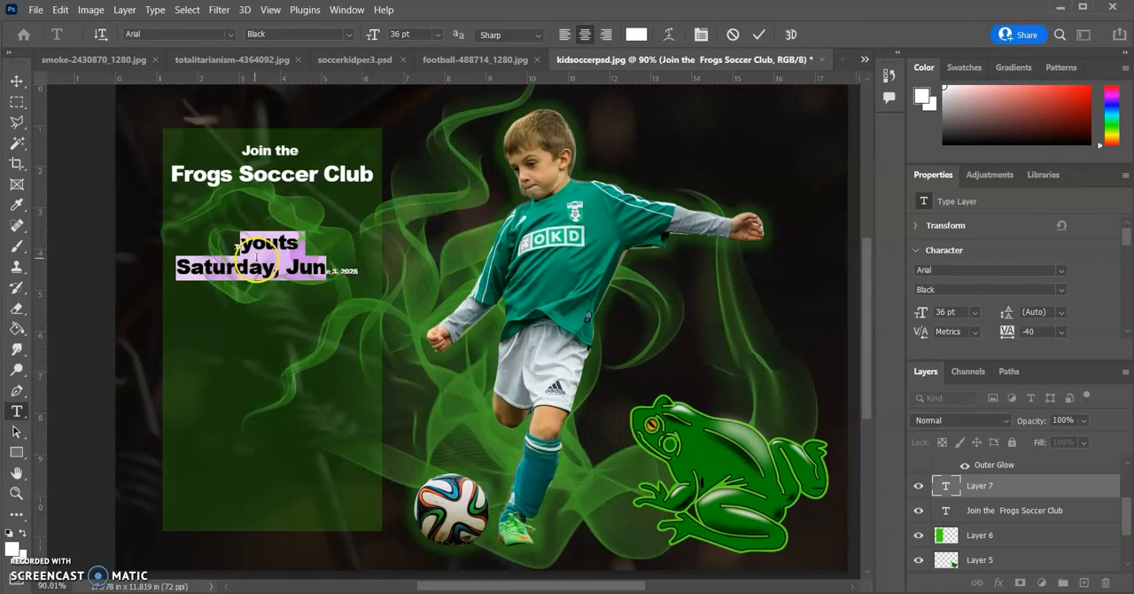
# Set both complete lines of the tryout text, "Tryouts" and "Saturday, June 3, 2025", to 30 pt
pyautogui.moveTo(236, 245); pyautogui.dragTo(352, 274)
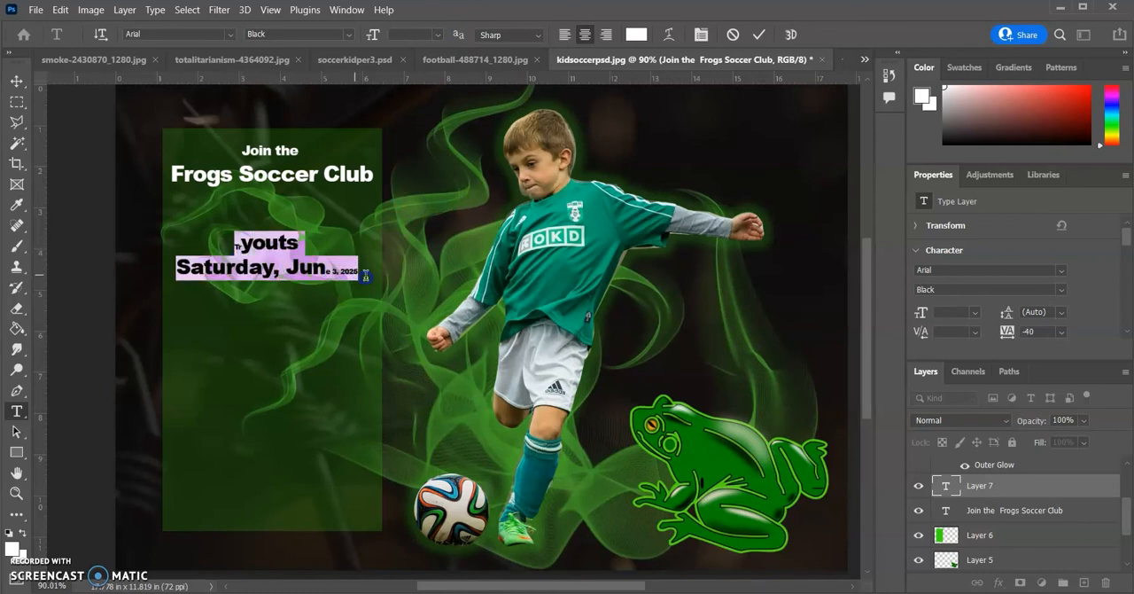
pyautogui.click(437, 35)
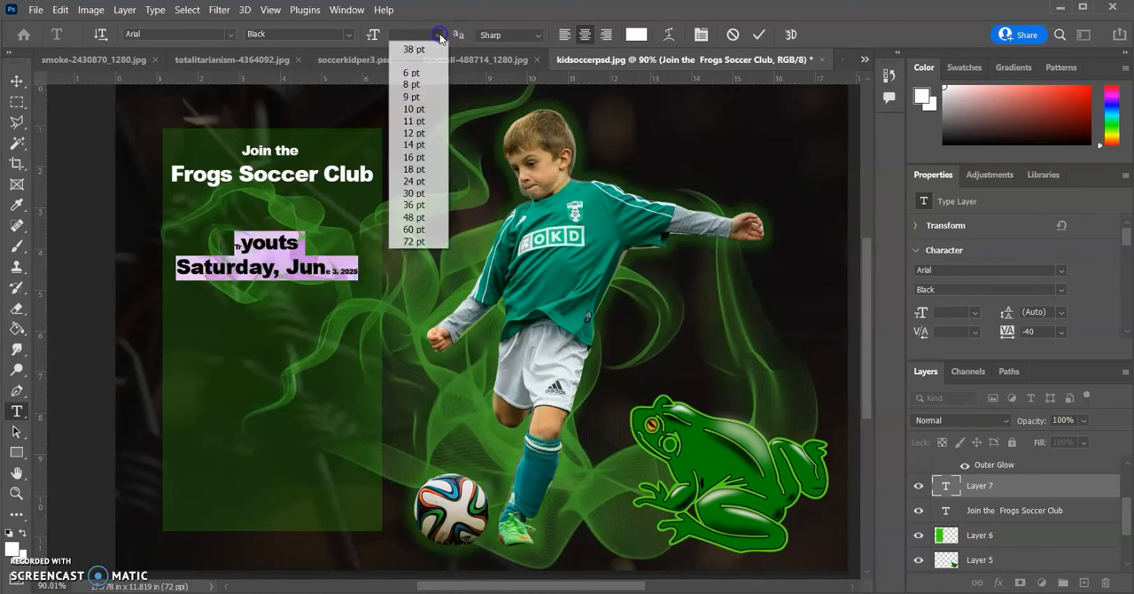
pyautogui.click(414, 181)
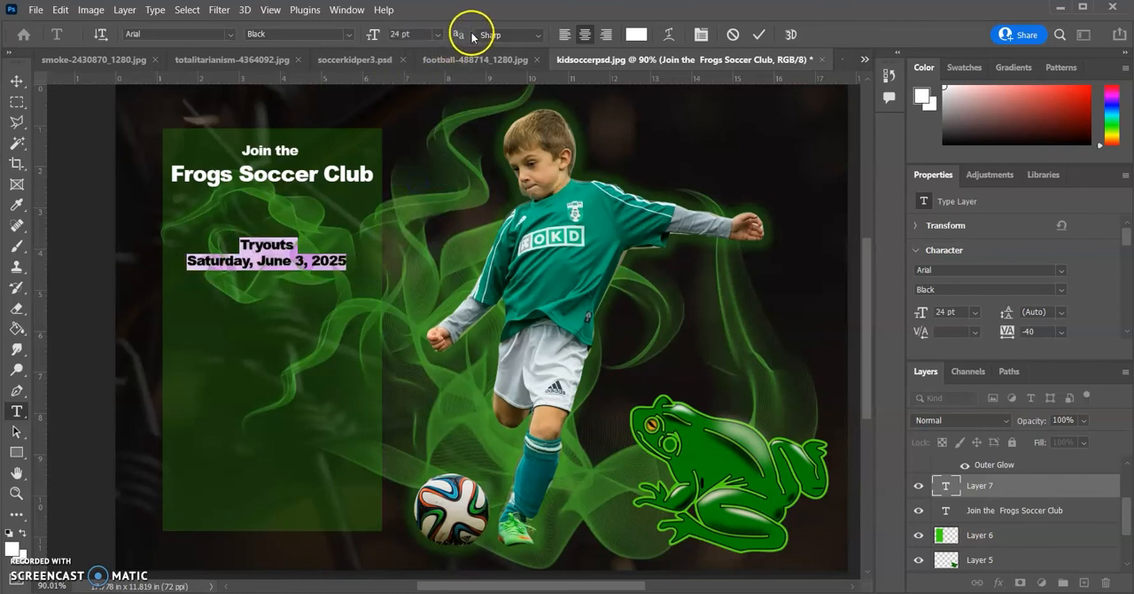
pyautogui.click(437, 34)
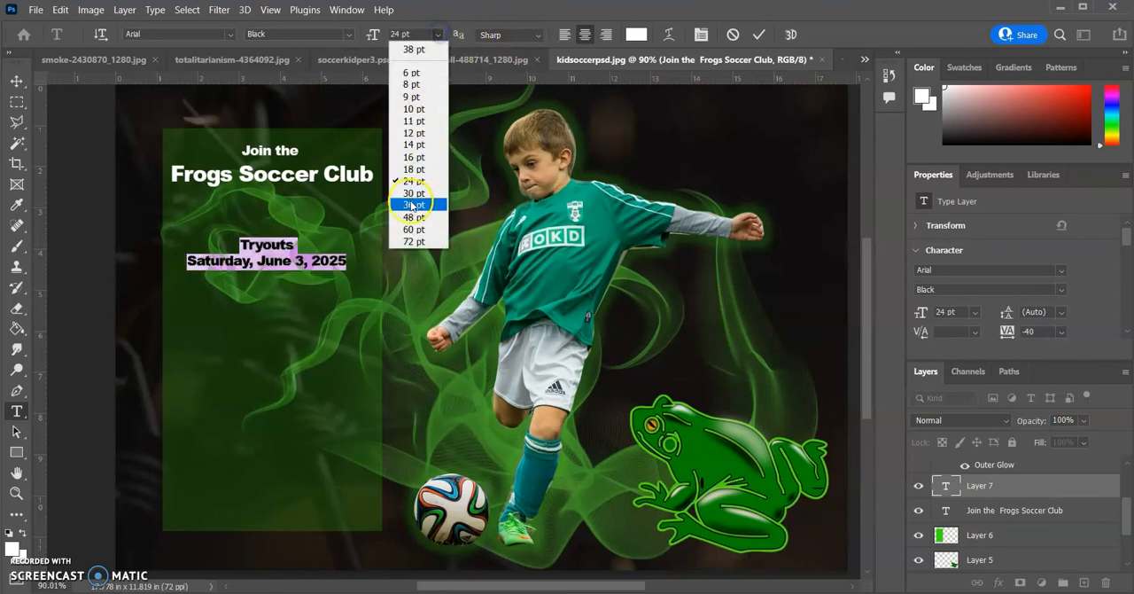
pyautogui.click(413, 193)
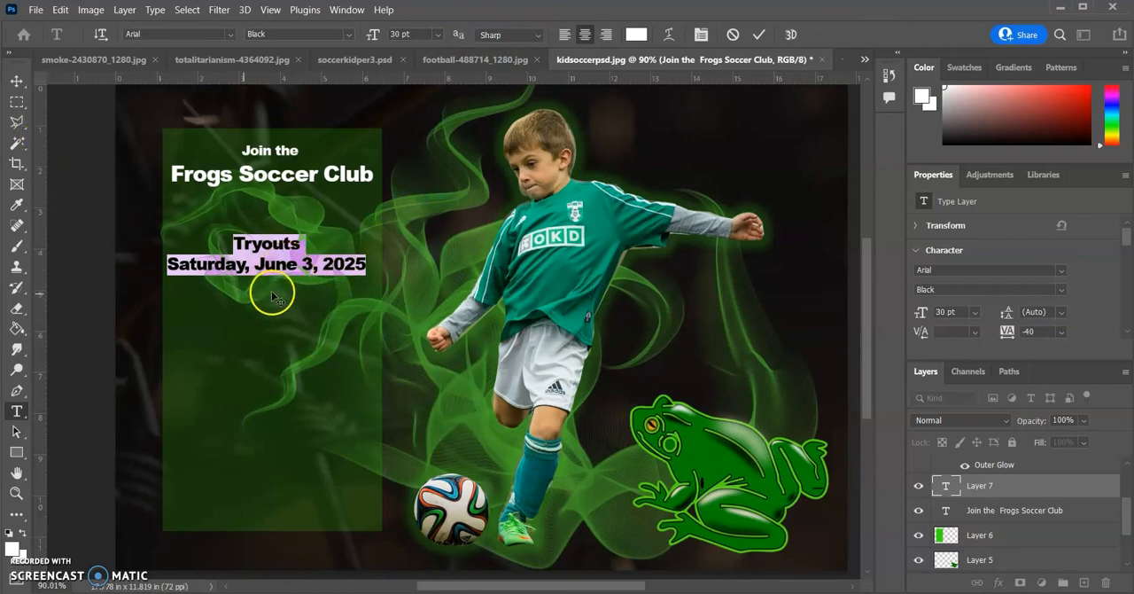
# Below the date, add "Gaston Middle School" and "Soccer Field" on two lines, then "8am - 2pm", with a blank line before each group
pyautogui.click(358, 264)
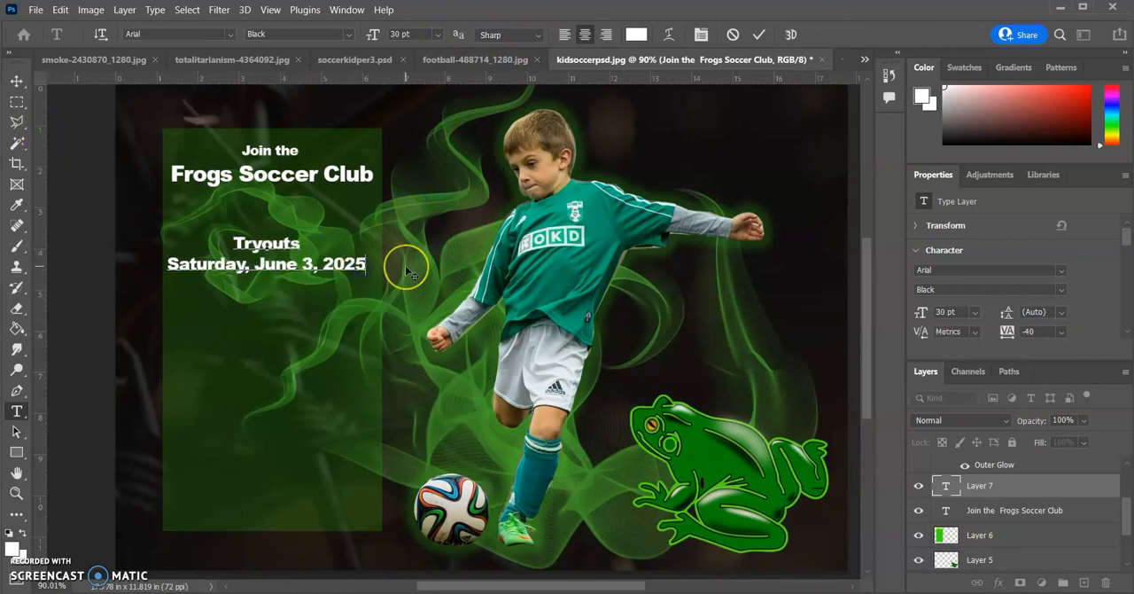
pyautogui.write('Gaston Mid')
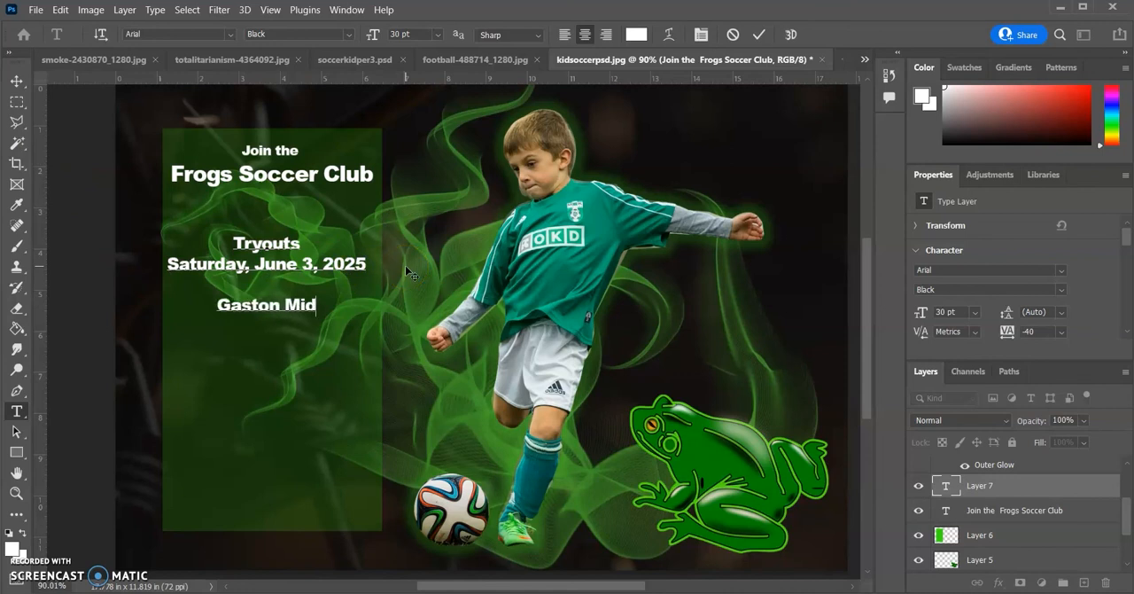
pyautogui.write('dle School')
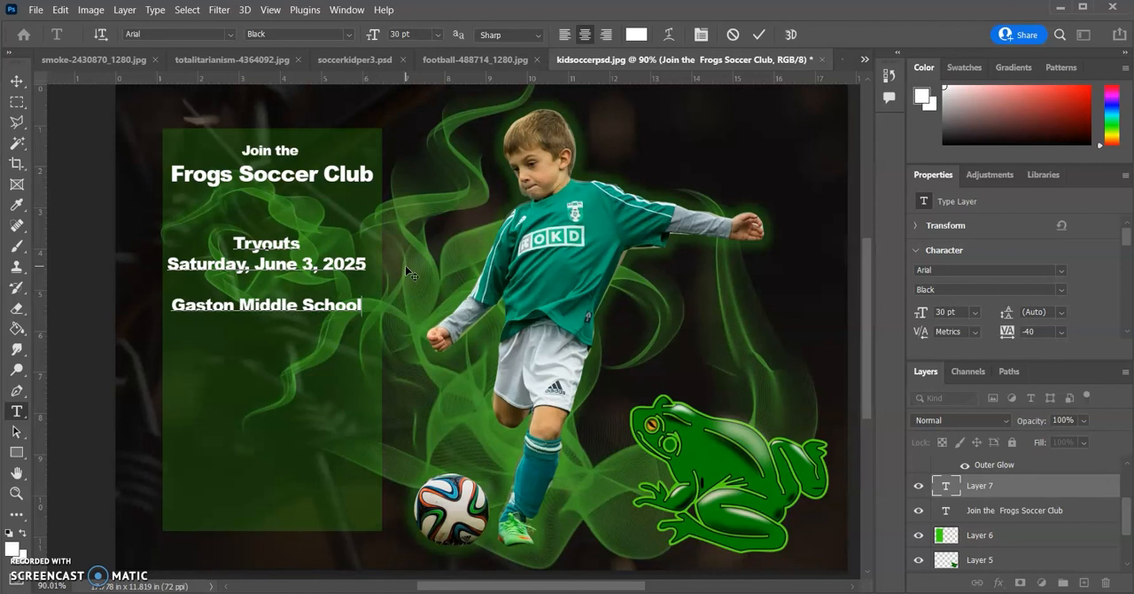
pyautogui.press('Return')
pyautogui.write('Soccer')
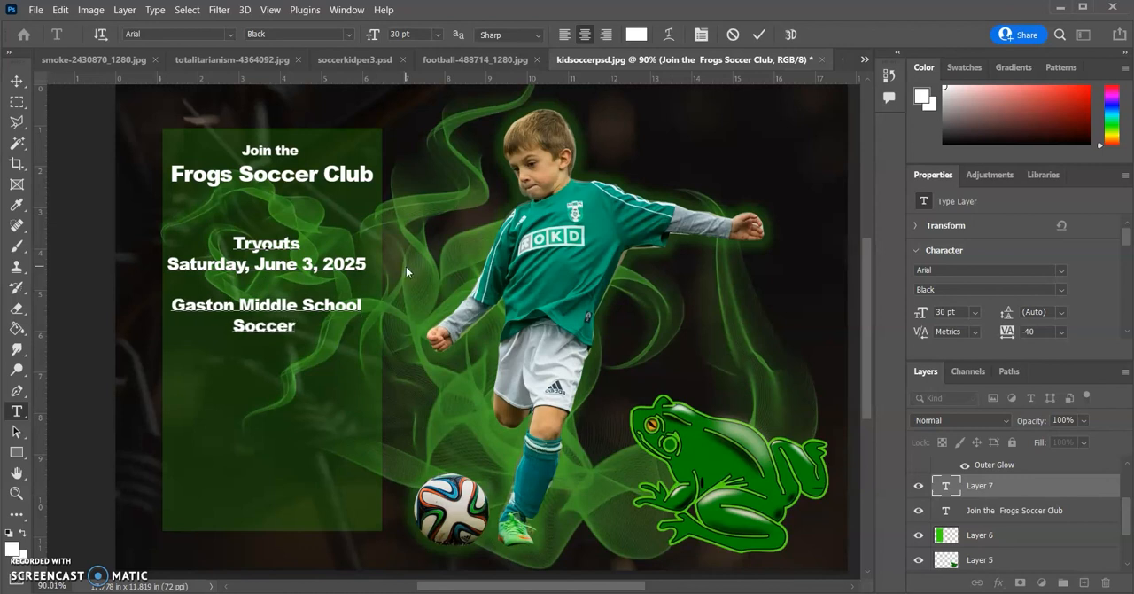
pyautogui.write(' Field  ')
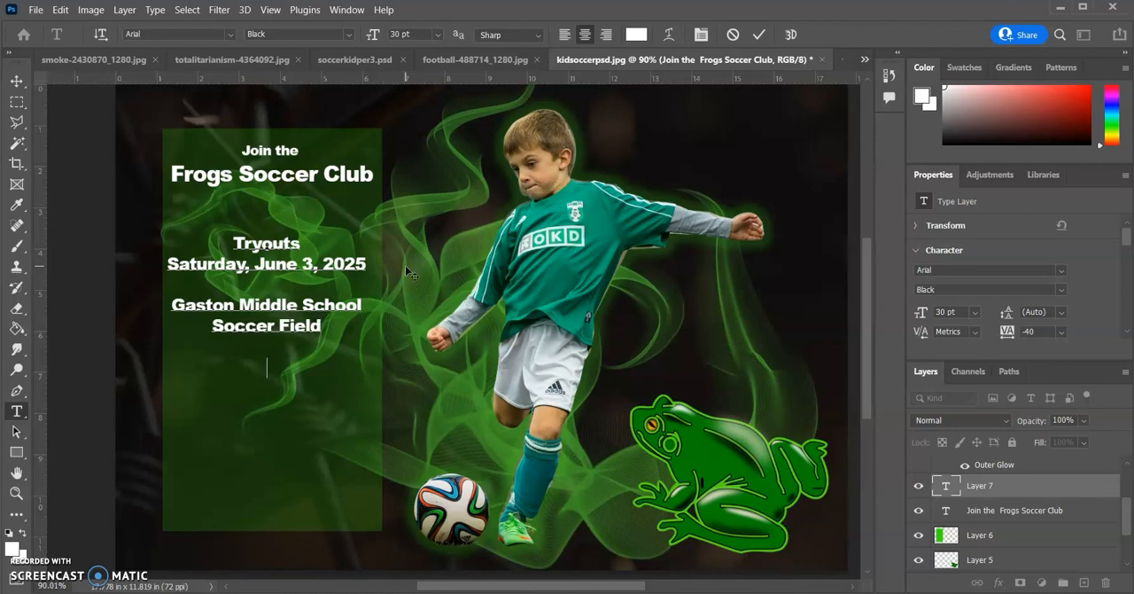
pyautogui.write('8am - 2pm  ')
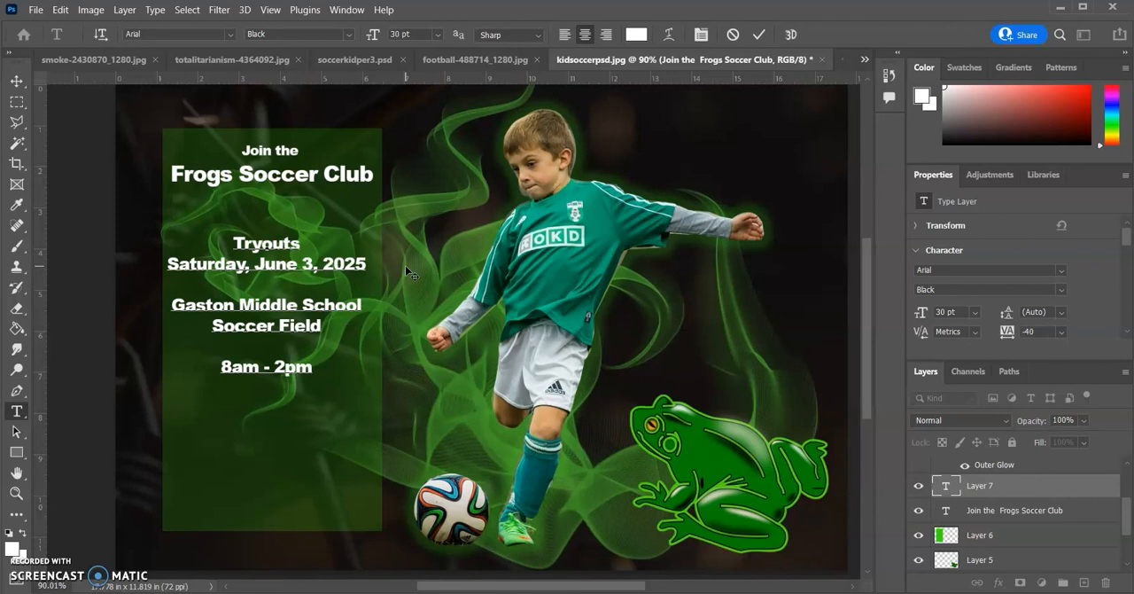
pyautogui.write('Bring water')
# Below the time, leave a blank line and add "Bring water", "Ball" and "Shin Guards" on separate lines
pyautogui.press('Return')
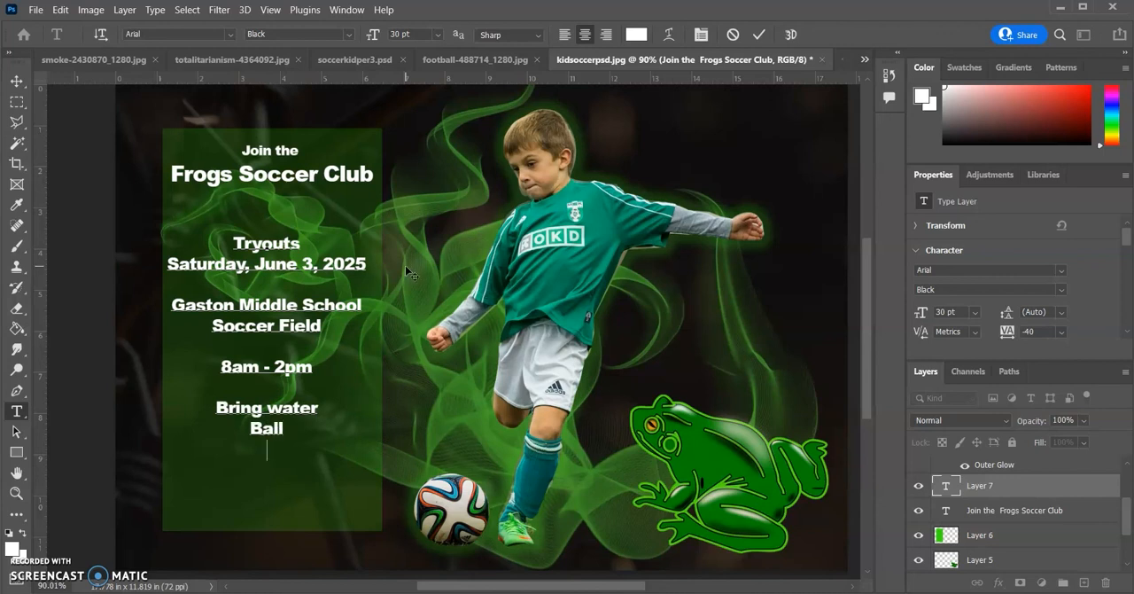
pyautogui.write('Shin Guards  ')
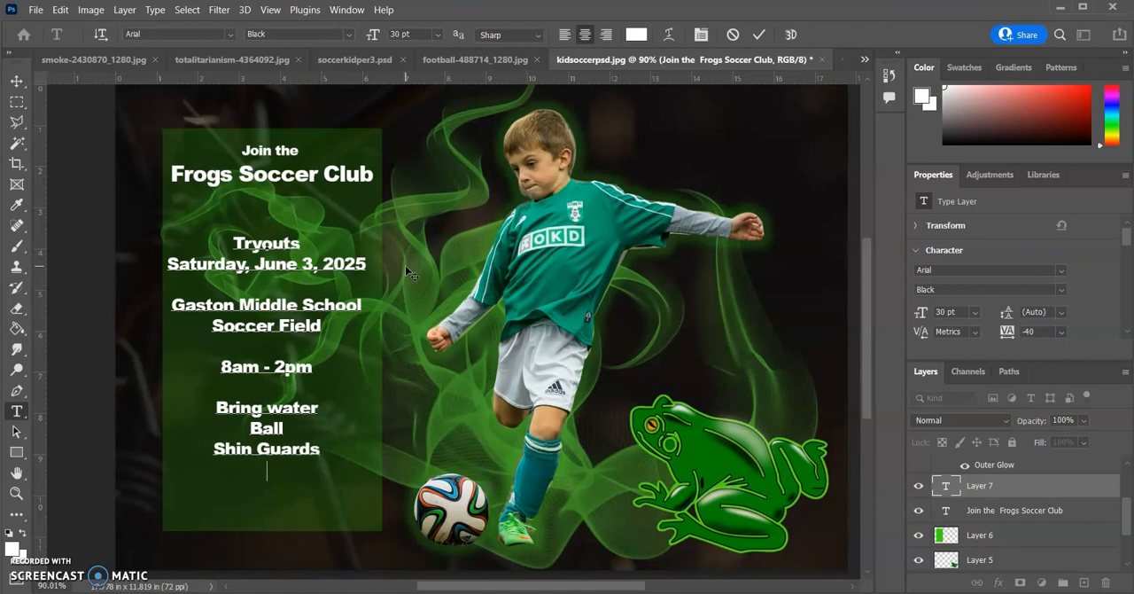
pyautogui.write('For info call')
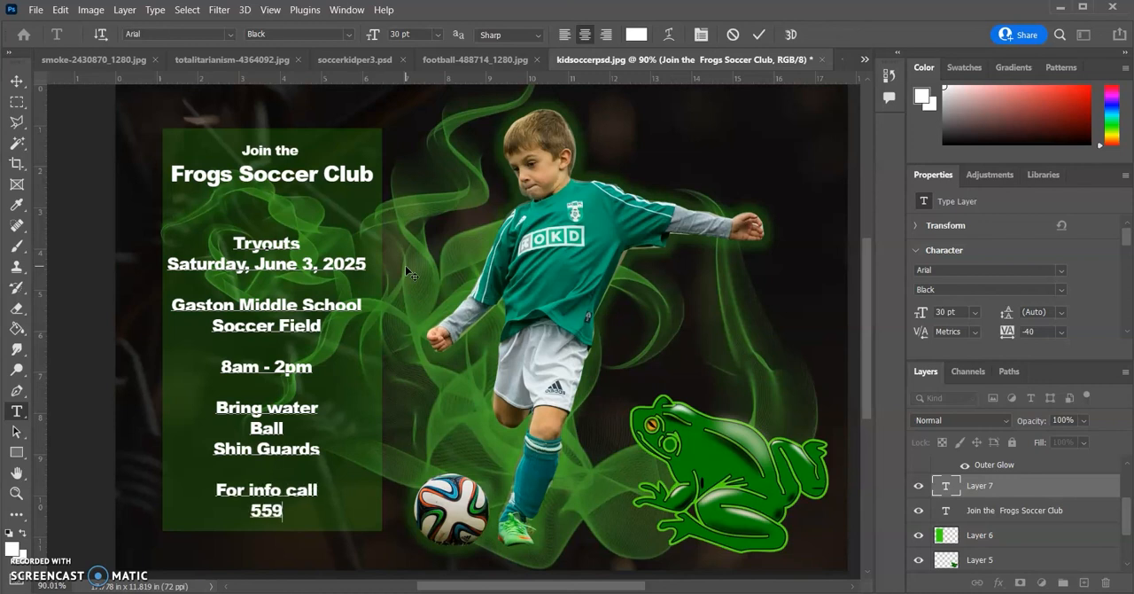
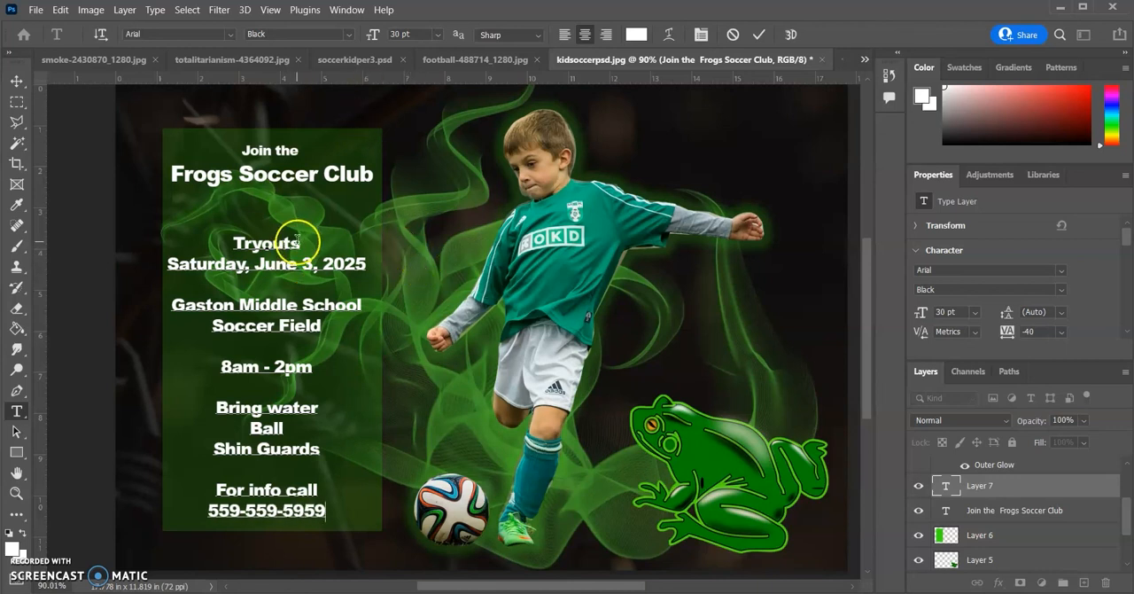
# End the text with "For info call" and the contact phone number, then move the tryout block up closer to the headline and slightly right
pyautogui.click(17, 80)
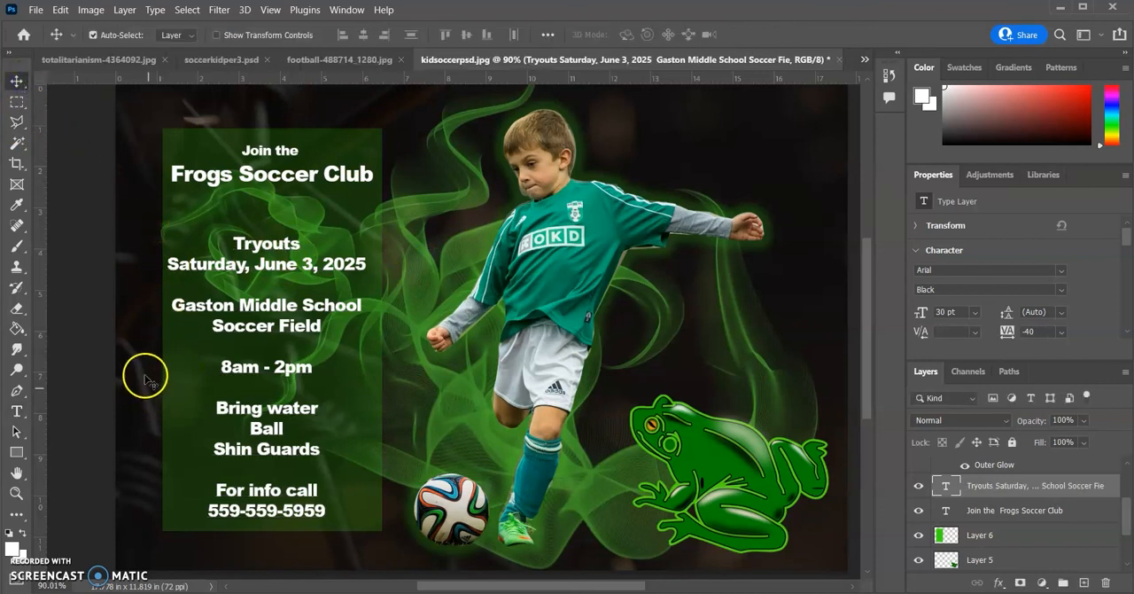
pyautogui.moveTo(257, 263); pyautogui.dragTo(264, 243)
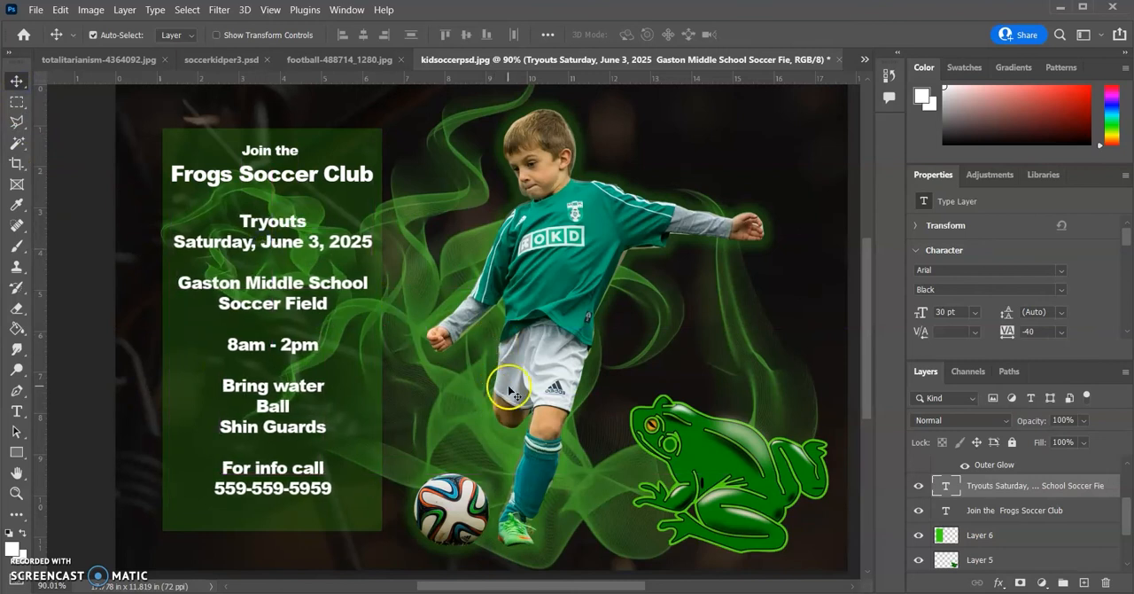
# Review the finished poster and its layers from the smoke on Layer 3 up through the frog, green panel and text layers
pyautogui.moveTo(866, 355)
pyautogui.mouseDown()
pyautogui.moveTo(871, 315)
pyautogui.moveTo(881, 354)
pyautogui.mouseUp()
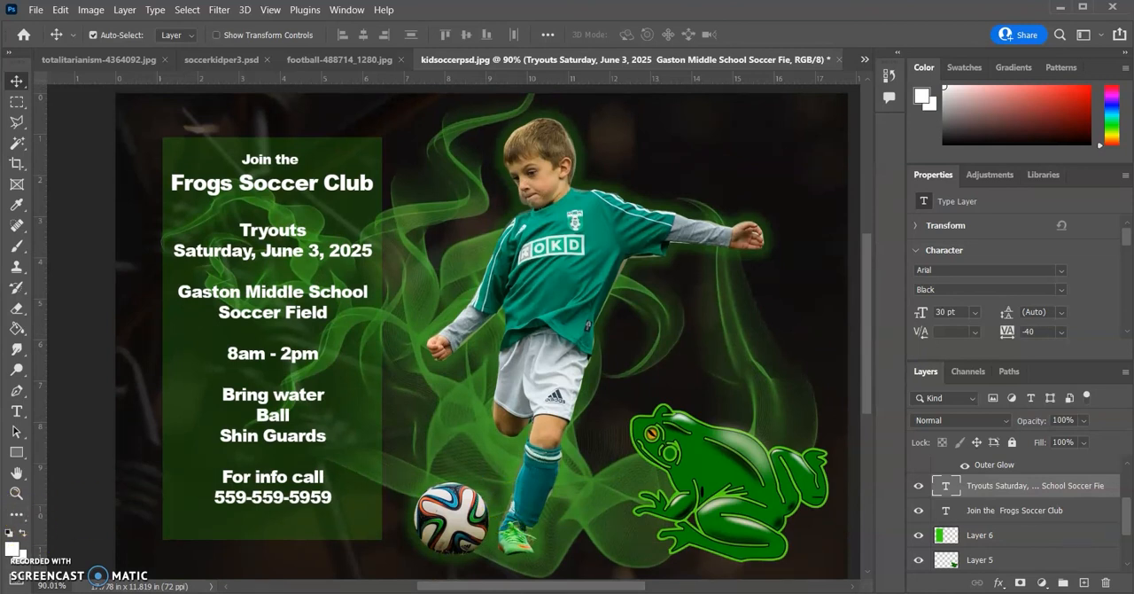
pyautogui.scroll(-3, 965, 469)
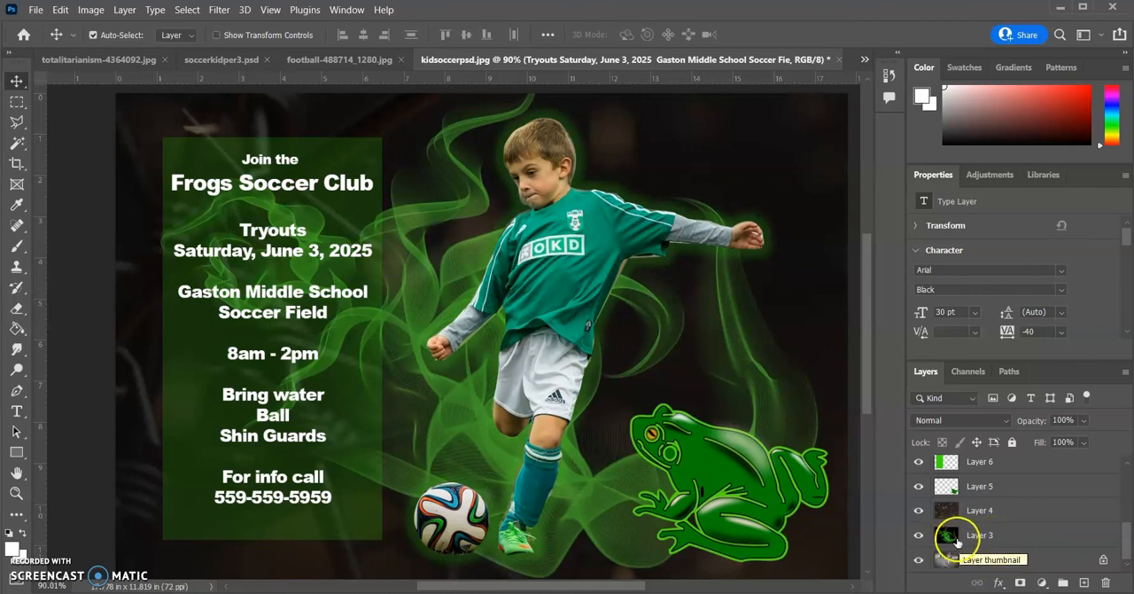
pyautogui.click(1012, 535)
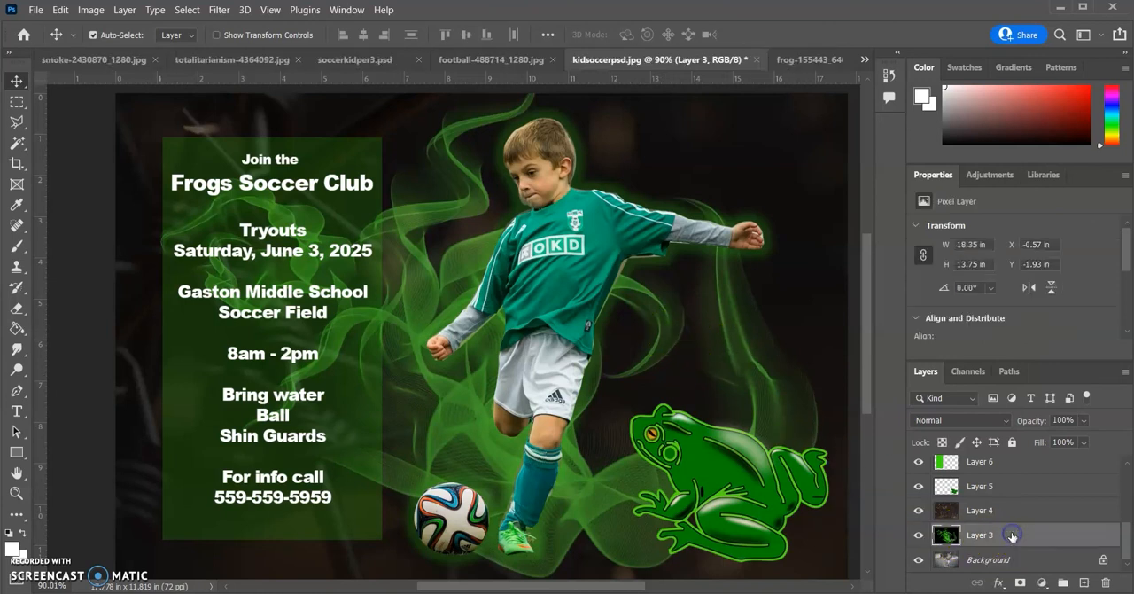
pyautogui.click(1010, 511)
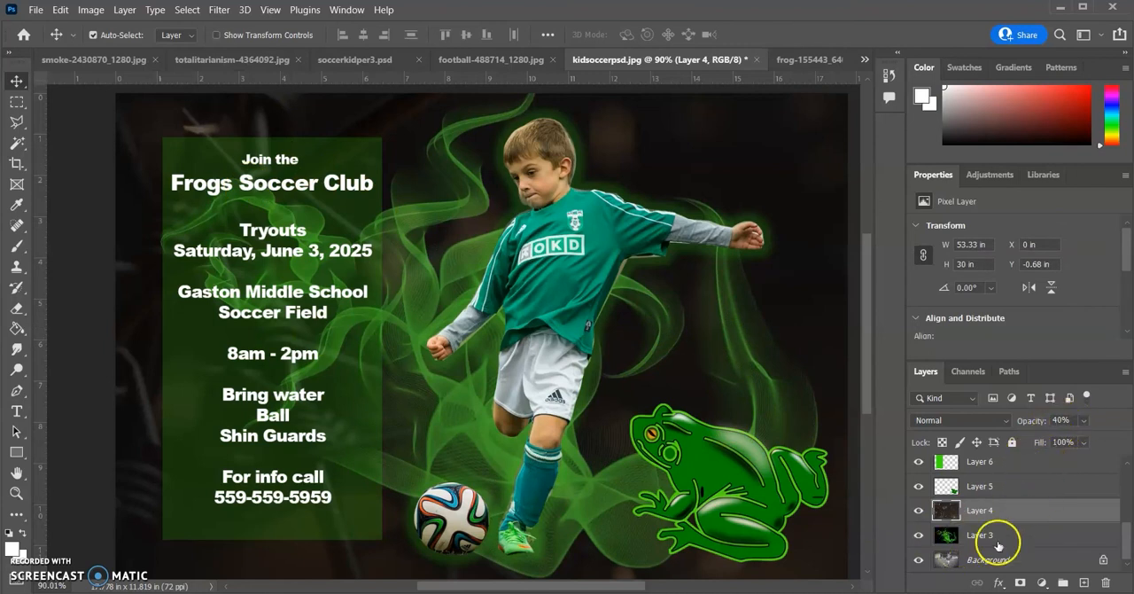
pyautogui.click(1019, 488)
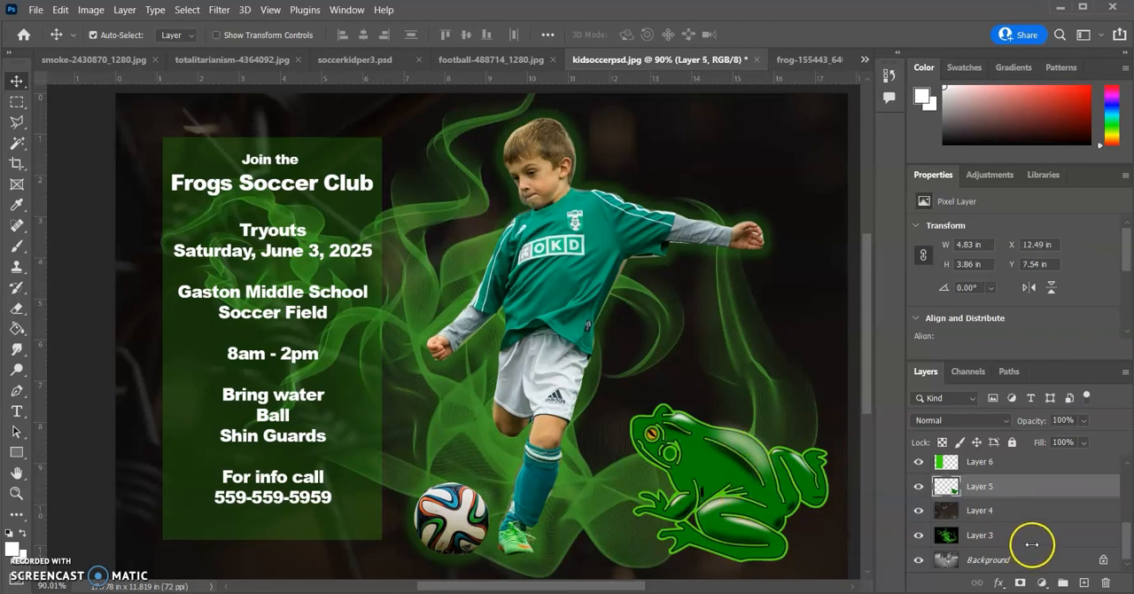
pyautogui.scroll(2, 1033, 543)
pyautogui.click(1019, 519)
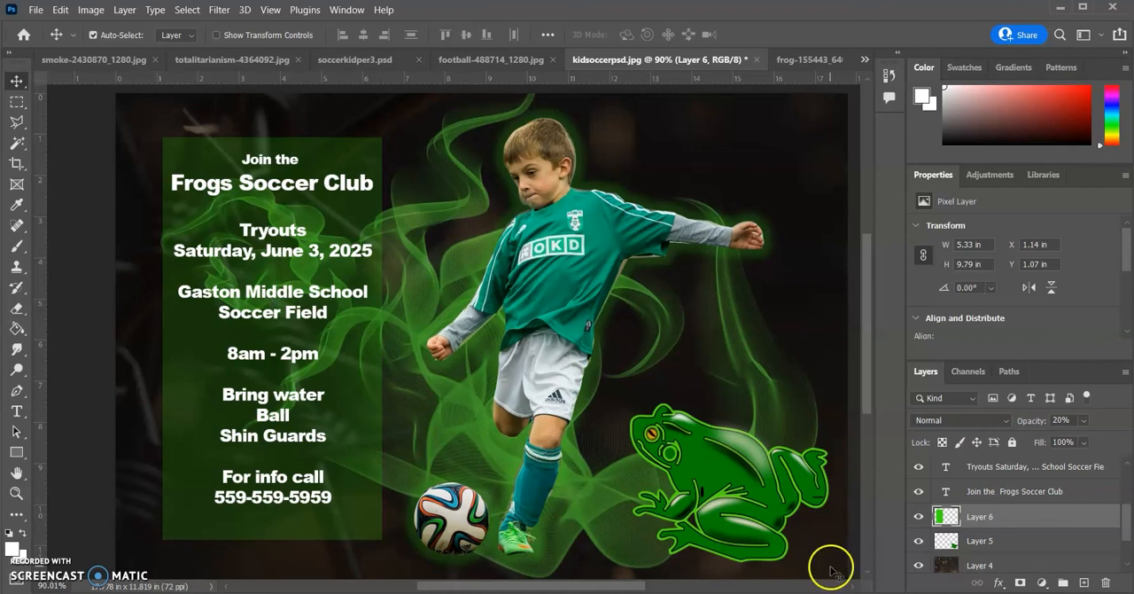
pyautogui.click(1083, 492)
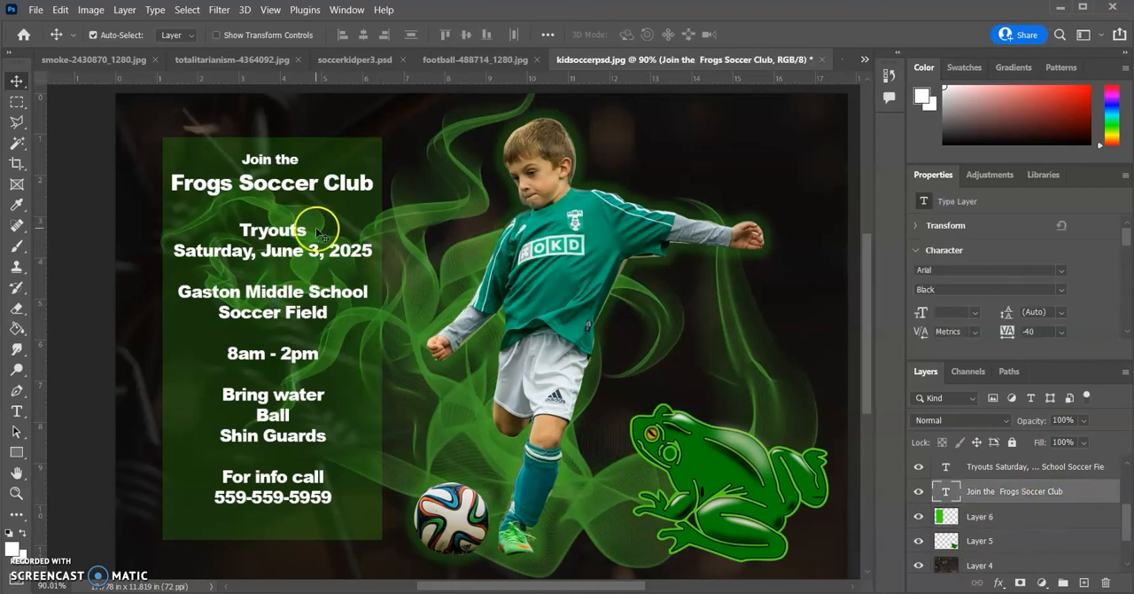
pyautogui.moveTo(253, 182); pyautogui.dragTo(254, 183)
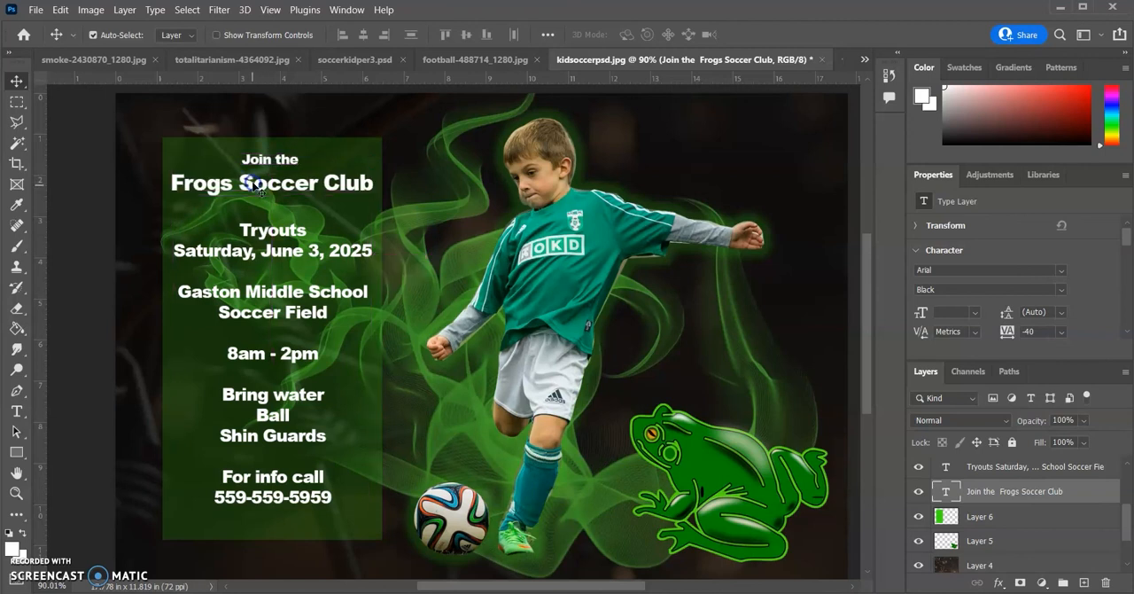
pyautogui.click(947, 464)
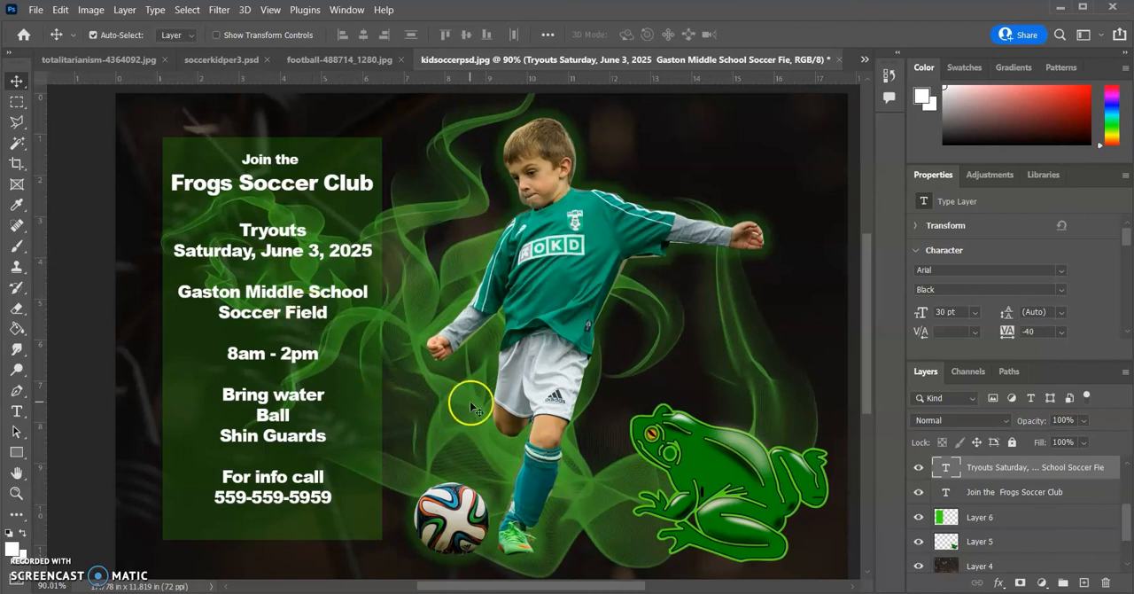
pyautogui.moveTo(863, 311)
pyautogui.mouseDown()
pyautogui.moveTo(866, 280)
pyautogui.moveTo(866, 304)
pyautogui.mouseUp()
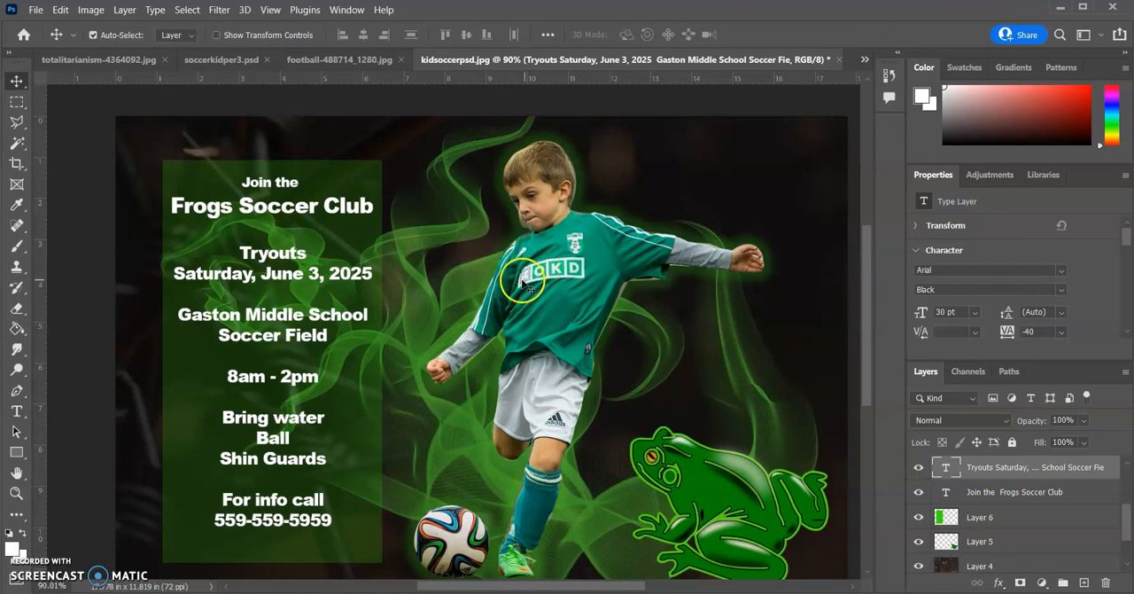
# Save the layered poster to the Desktop in Photoshop format as kidsoccerfinal.psd, keeping Maximize Compatibility on
pyautogui.click(35, 9)
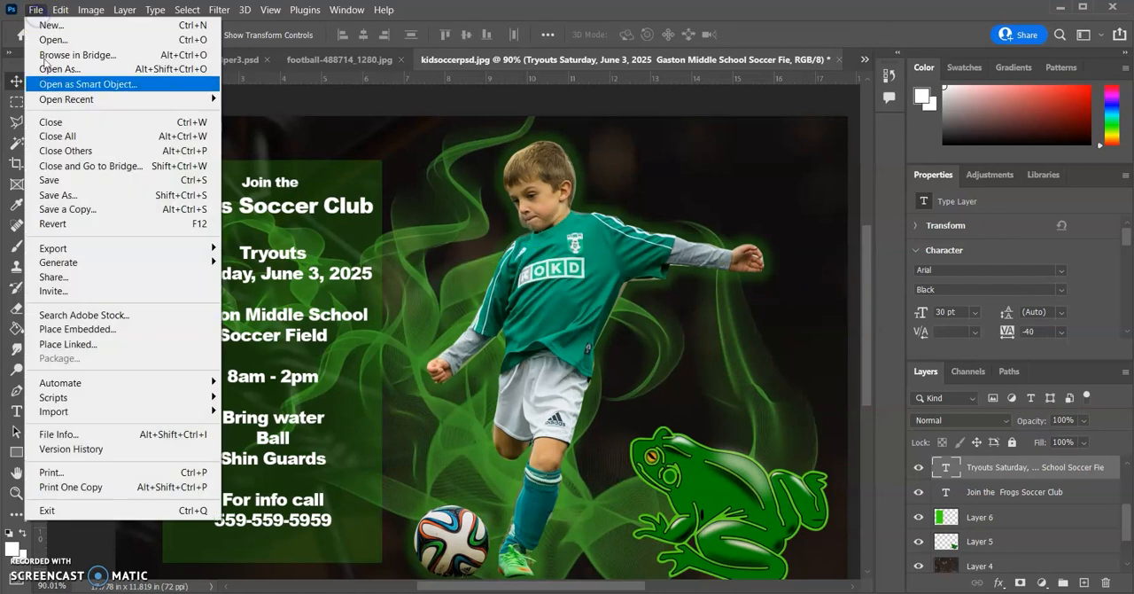
pyautogui.click(76, 202)
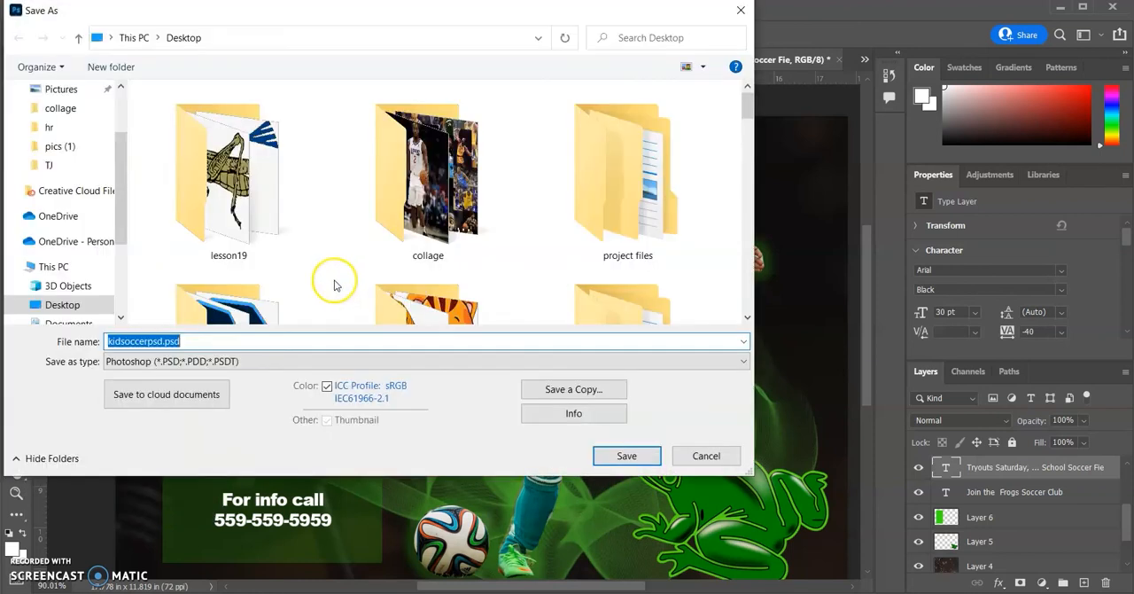
pyautogui.click(165, 342)
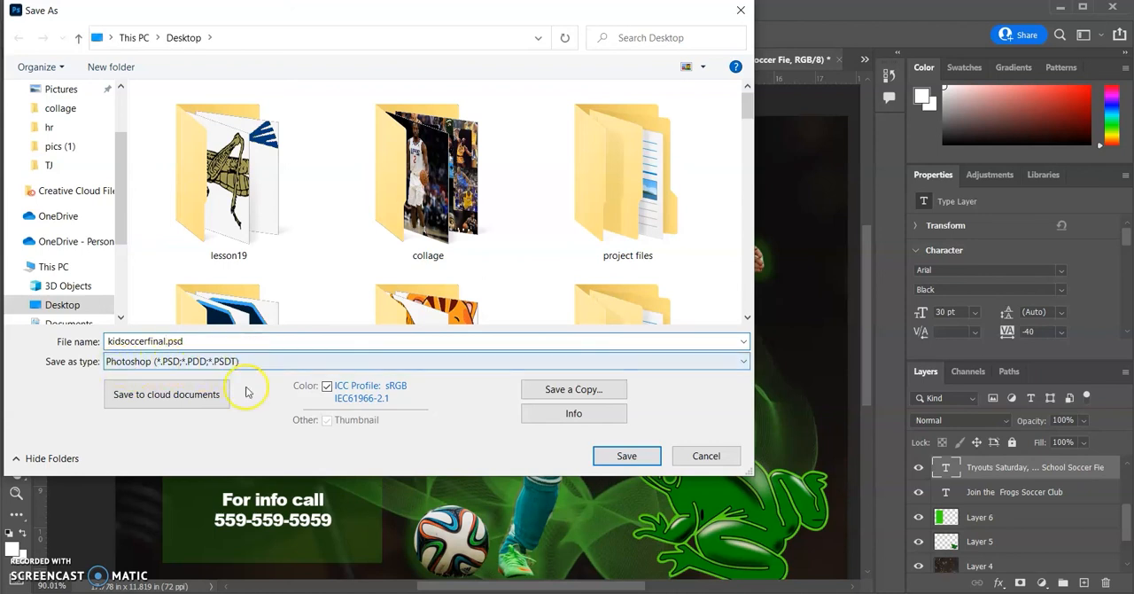
pyautogui.click(625, 454)
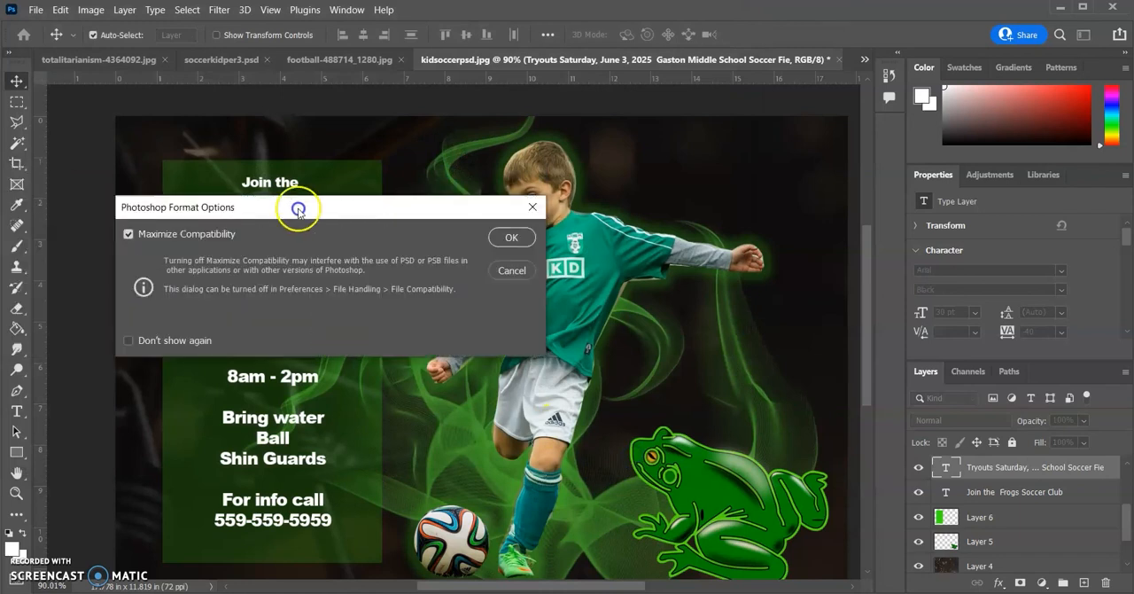
pyautogui.moveTo(296, 210); pyautogui.dragTo(653, 183)
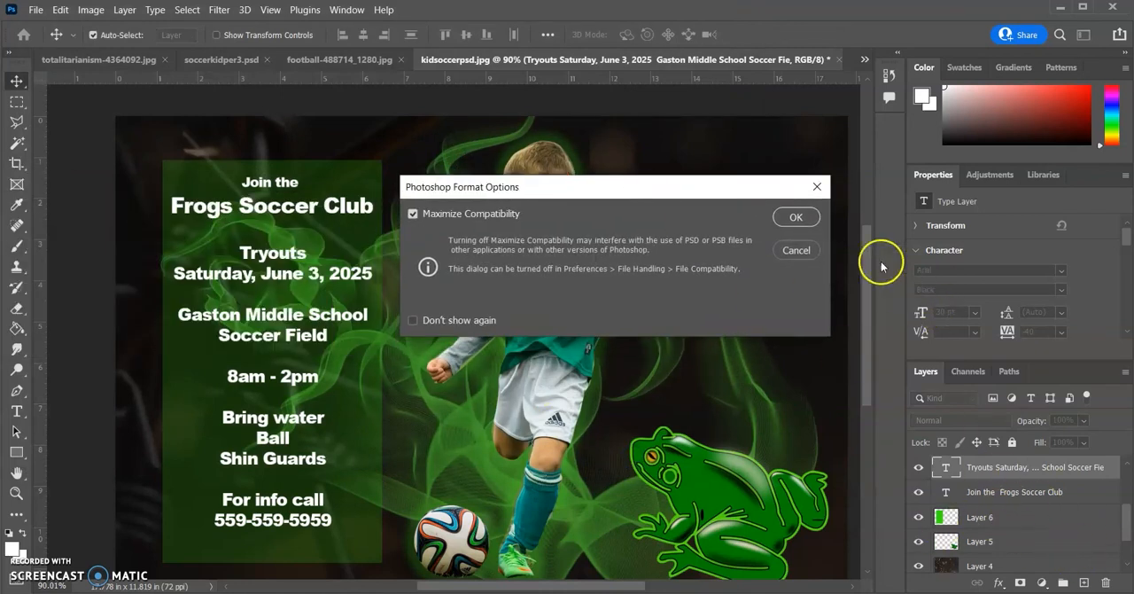
pyautogui.click(794, 218)
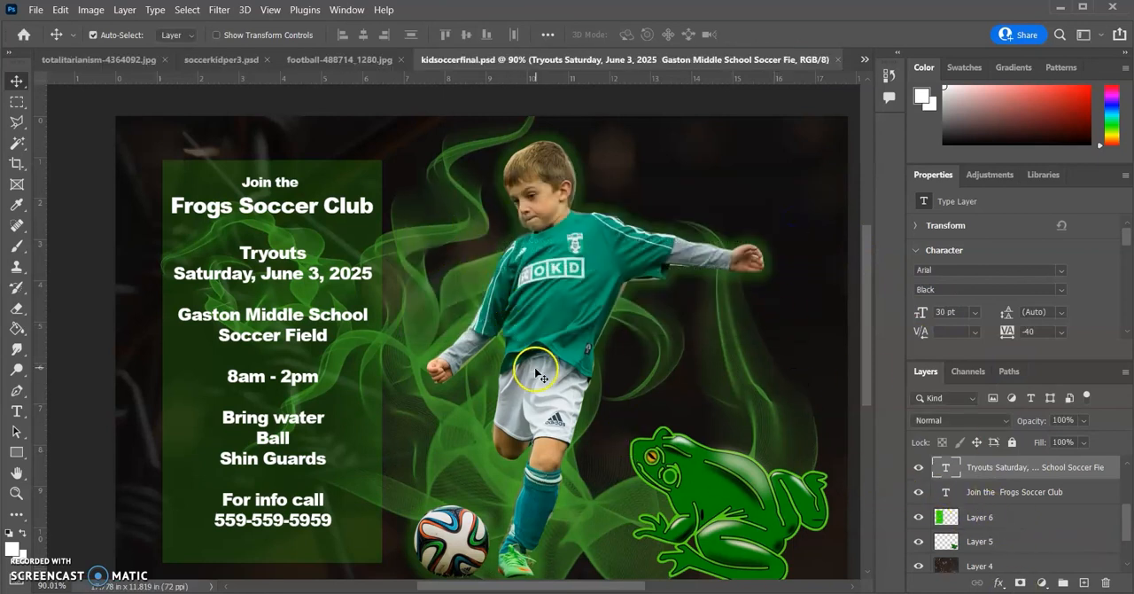
# Flatten all of the poster's layers into a single background layer
pyautogui.scroll(-2, 529, 373)
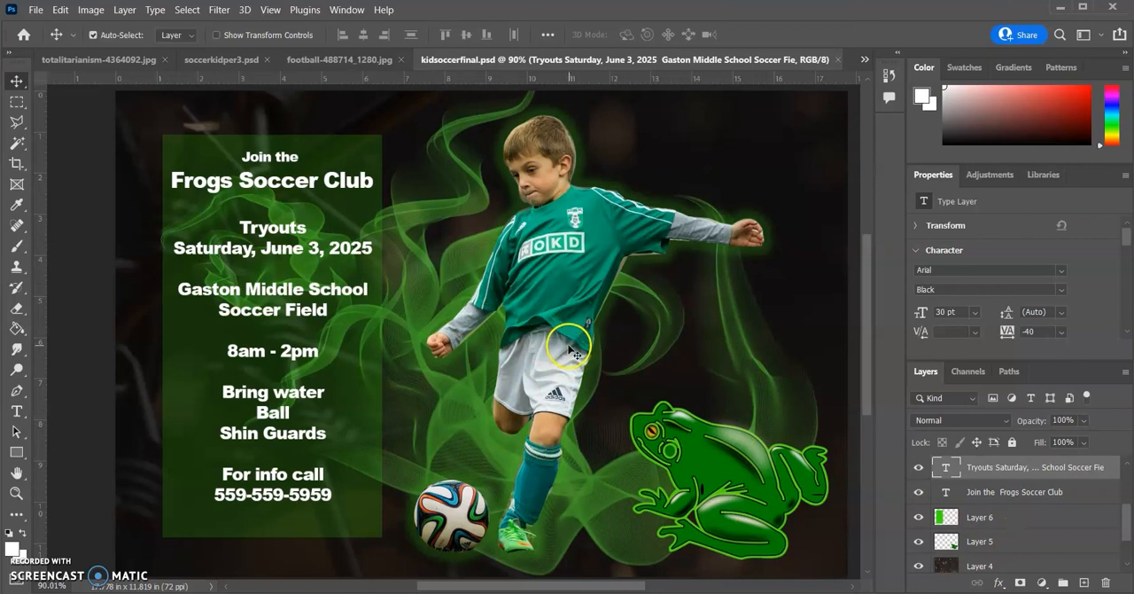
pyautogui.click(125, 10)
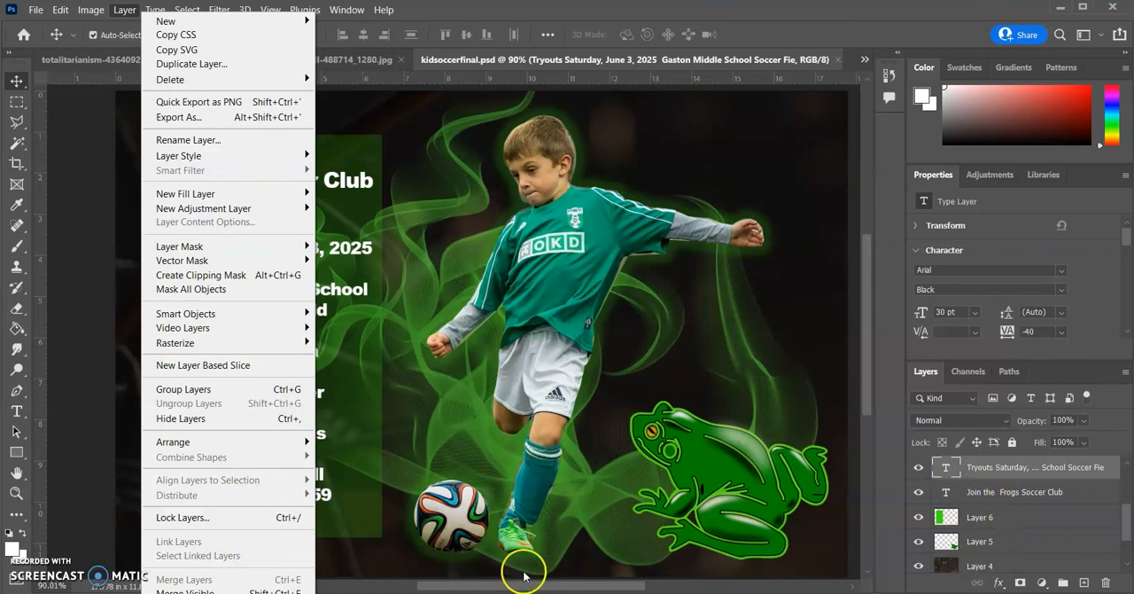
pyautogui.click(184, 593)
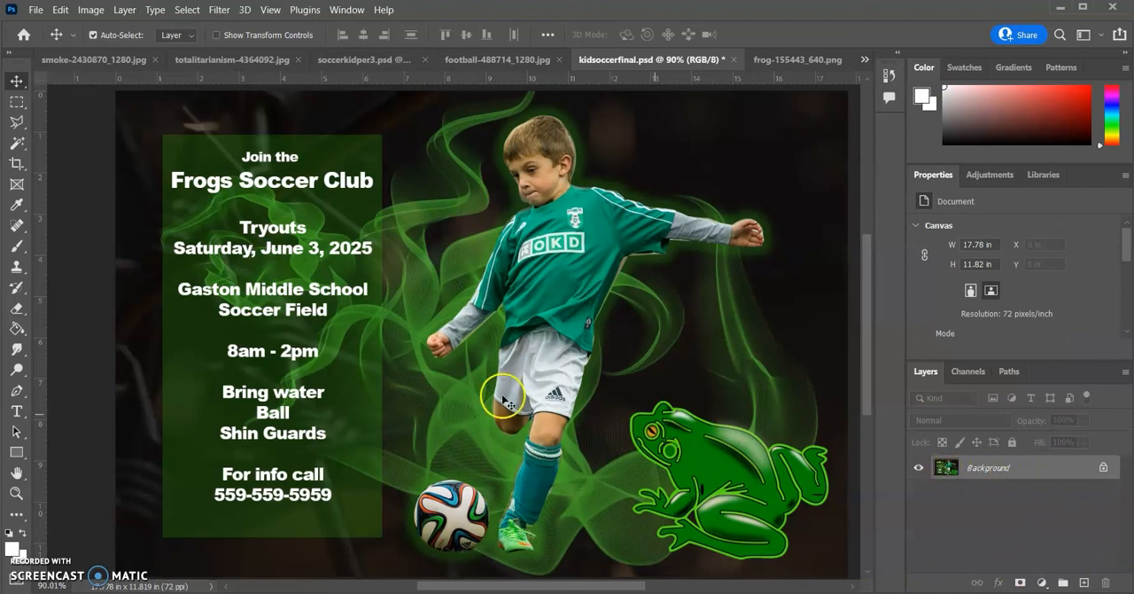
# Save the flattened poster to the Desktop in JPEG format as kidsoccerfinal.jpg
pyautogui.click(36, 10)
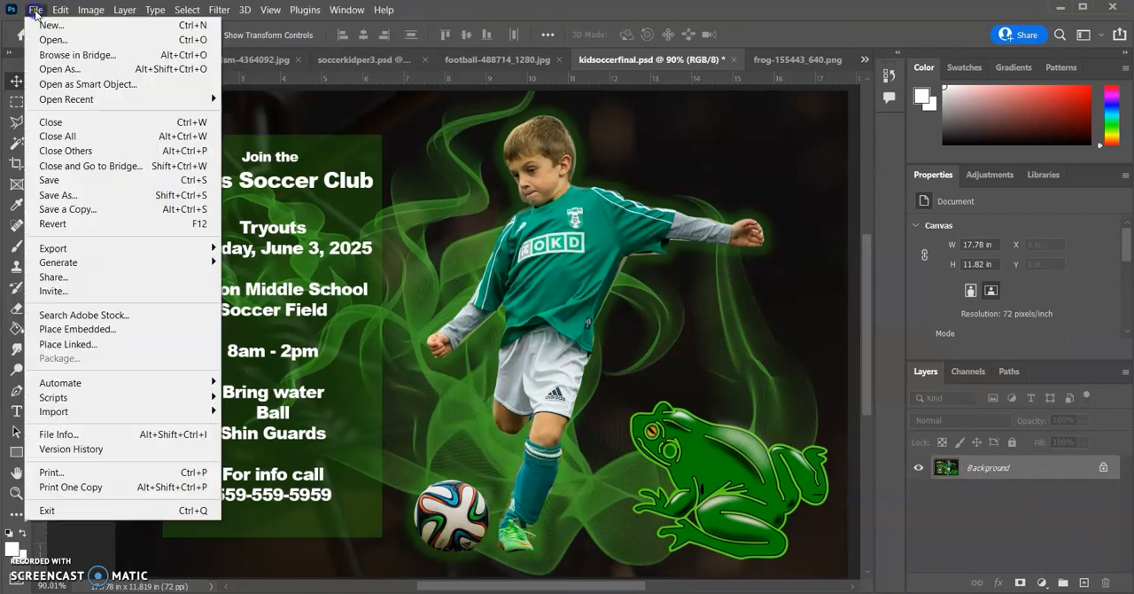
pyautogui.click(89, 194)
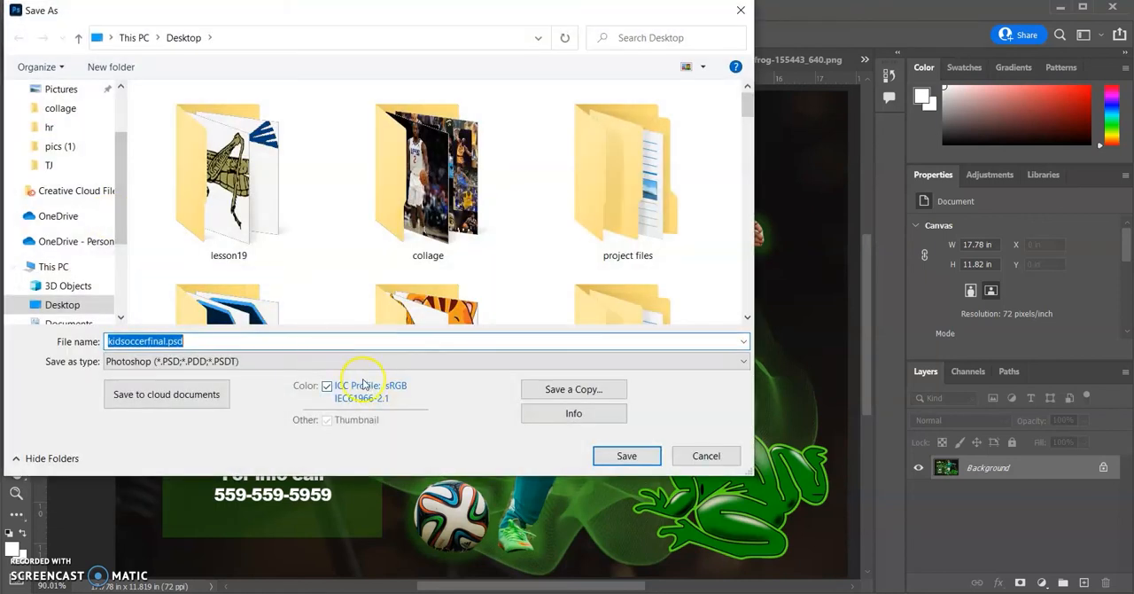
pyautogui.click(430, 363)
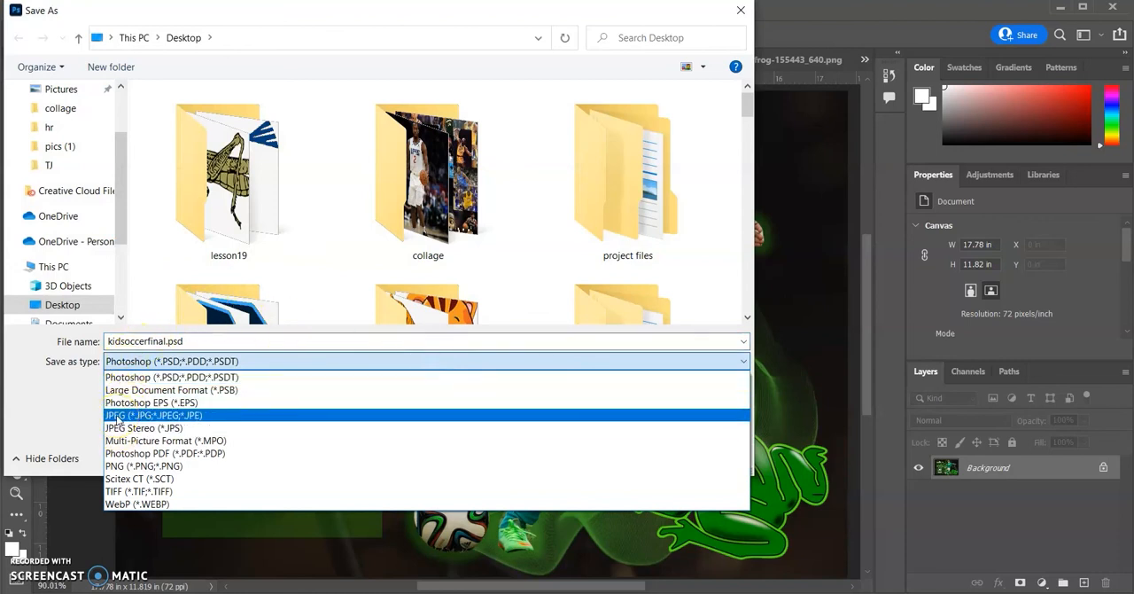
pyautogui.click(112, 415)
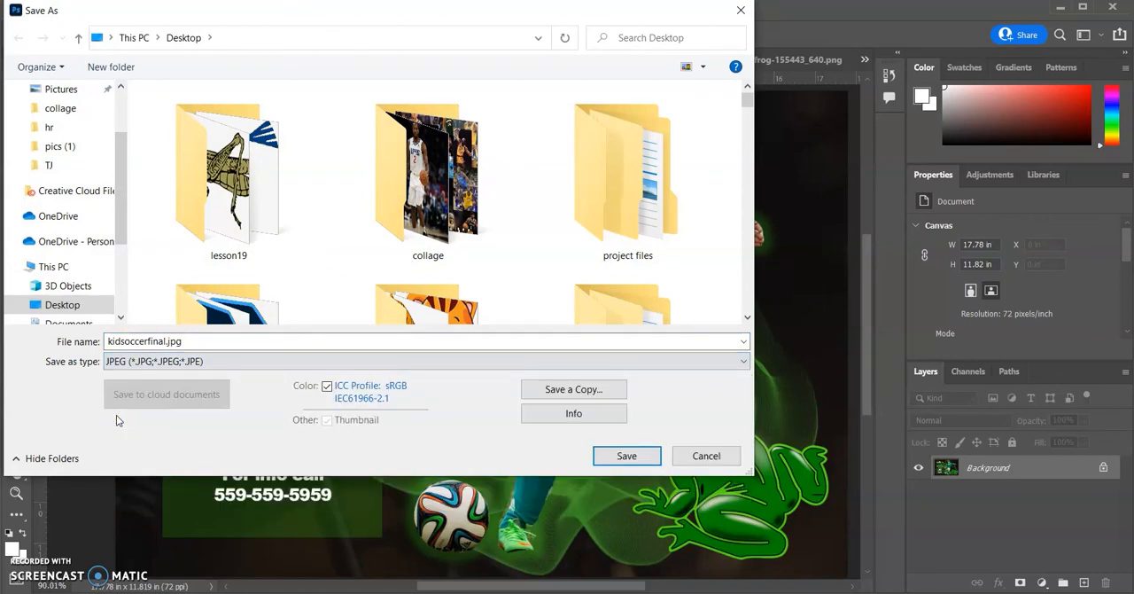
pyautogui.click(627, 456)
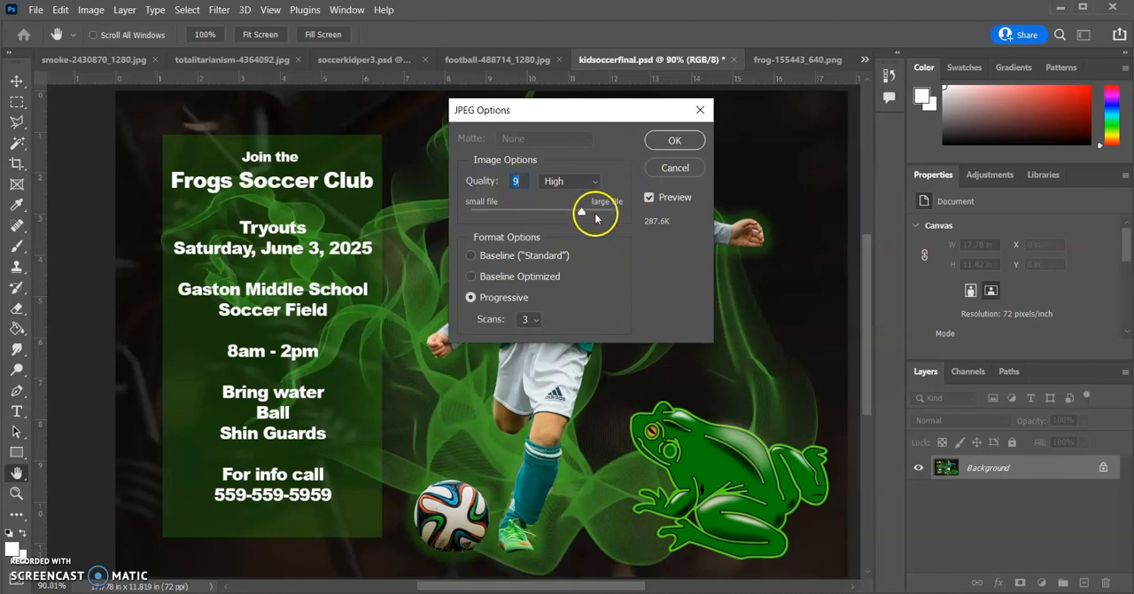
# Try low and high JPEG quality levels, settle on quality 10 (Maximum), and accept the JPEG options
pyautogui.moveTo(586, 214); pyautogui.dragTo(475, 208)
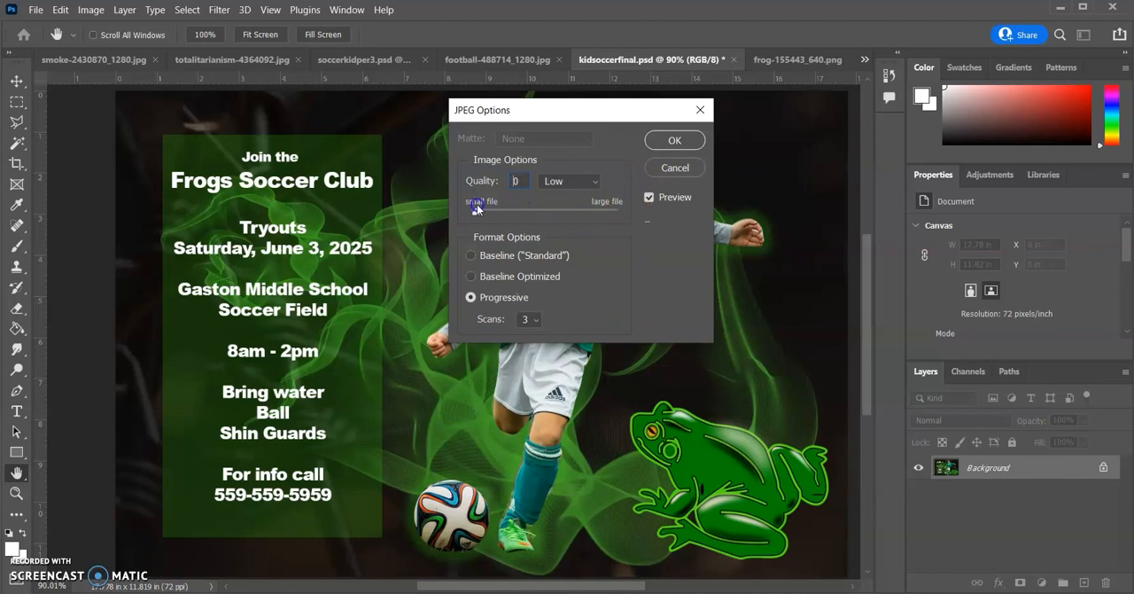
pyautogui.moveTo(545, 218)
pyautogui.mouseDown()
pyautogui.moveTo(597, 218)
pyautogui.moveTo(565, 219)
pyautogui.mouseUp()
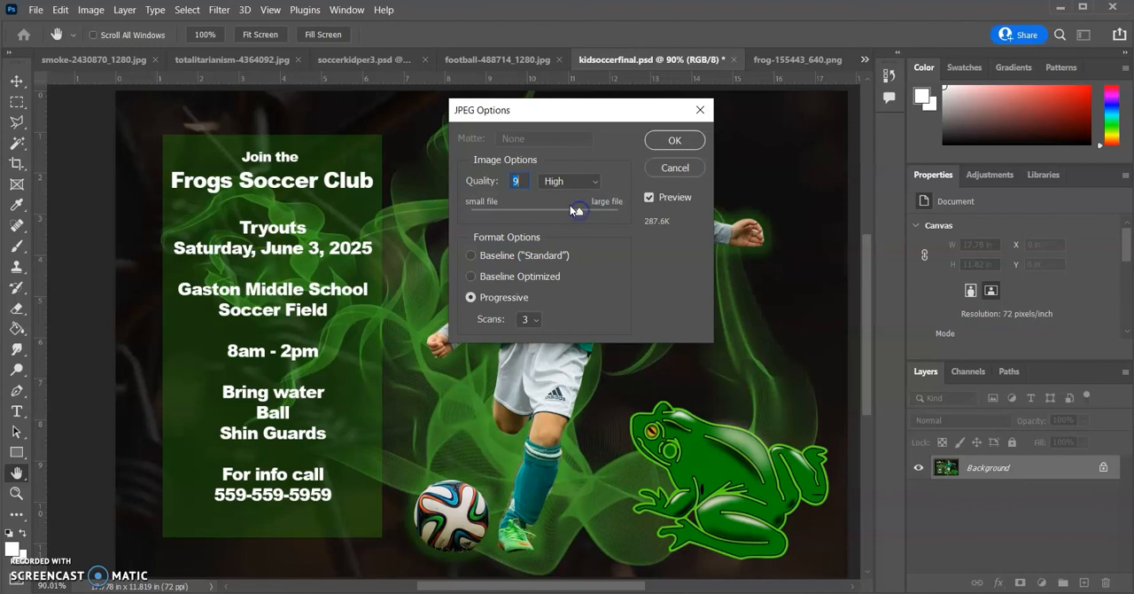
pyautogui.moveTo(578, 209); pyautogui.dragTo(604, 215)
pyautogui.click(591, 214)
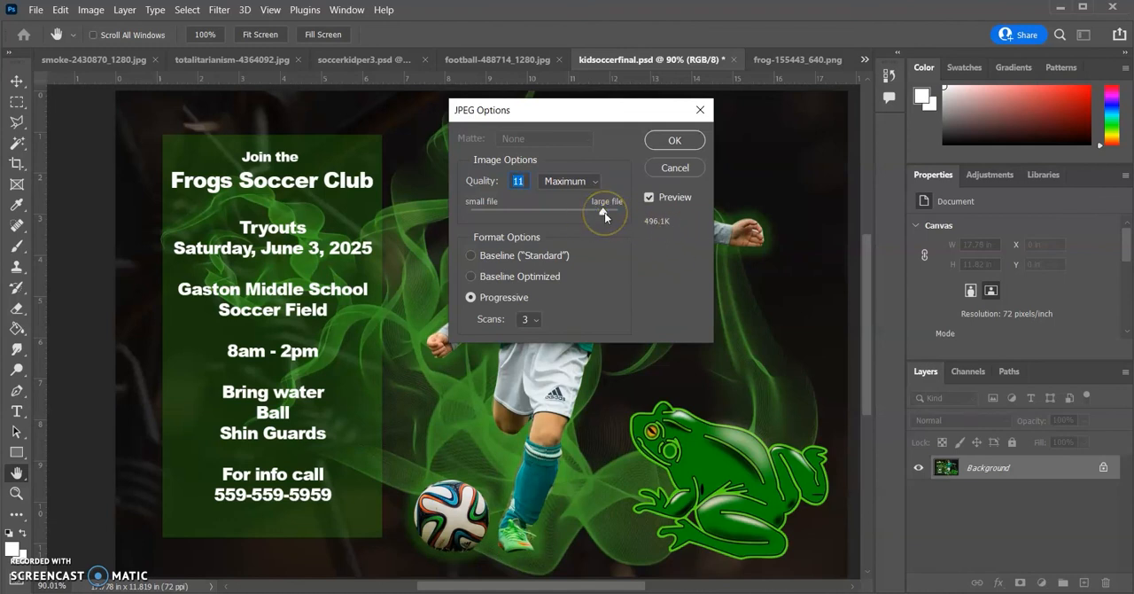
pyautogui.moveTo(595, 213); pyautogui.dragTo(583, 214)
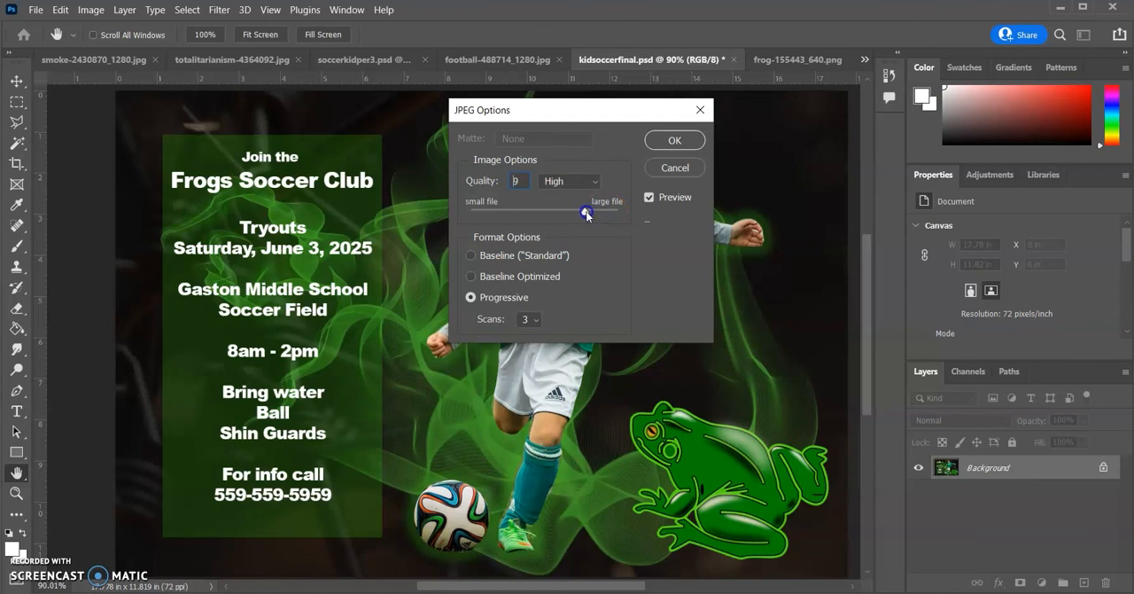
pyautogui.click(677, 143)
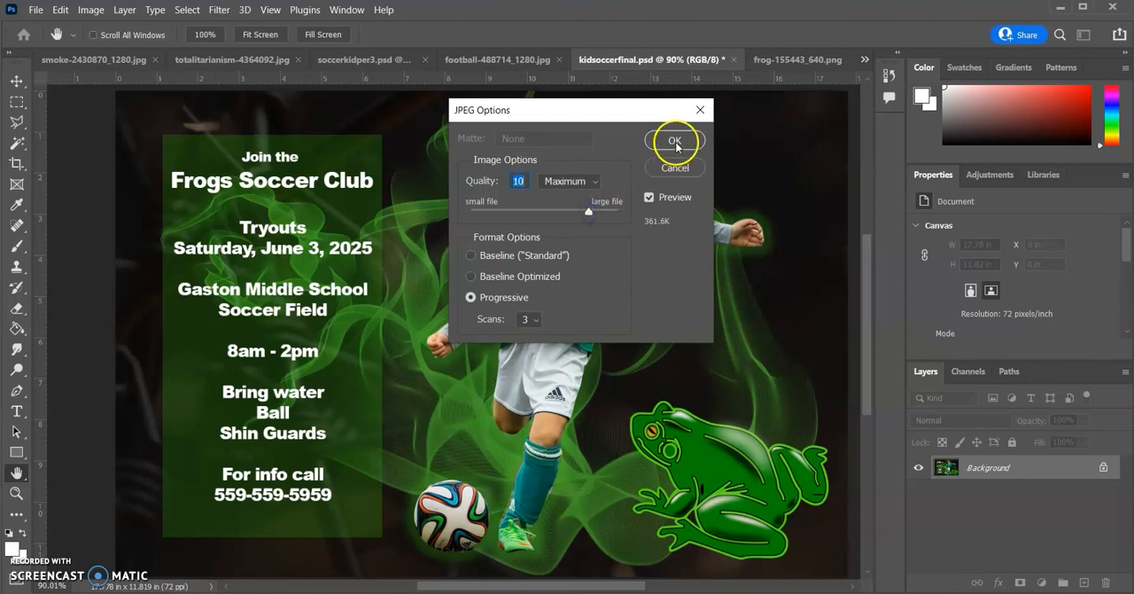